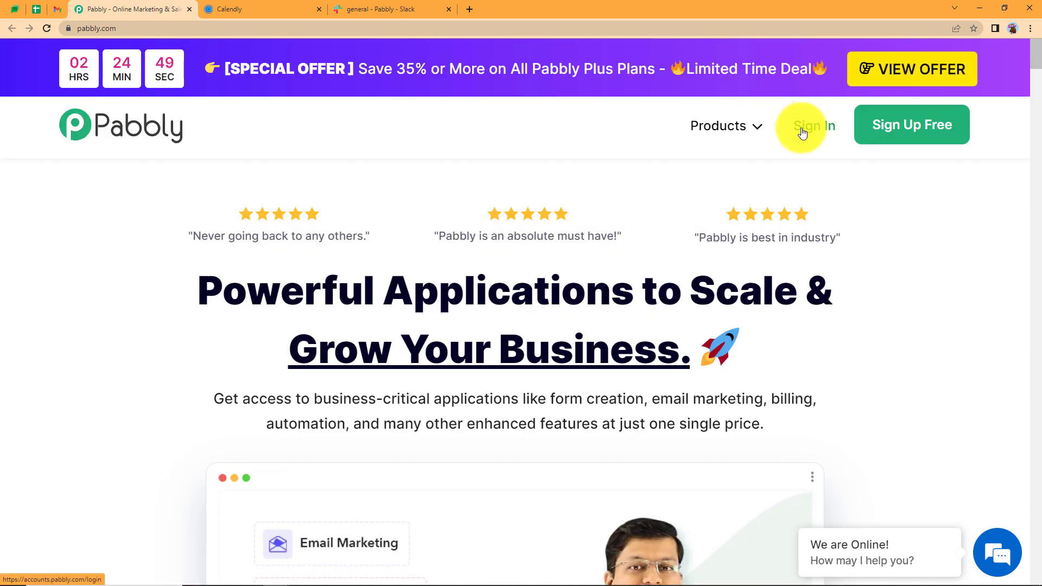
# Sign in to Pabbly Accounts and choose Access Now under Pabbly Connect
pyautogui.click(803, 133)
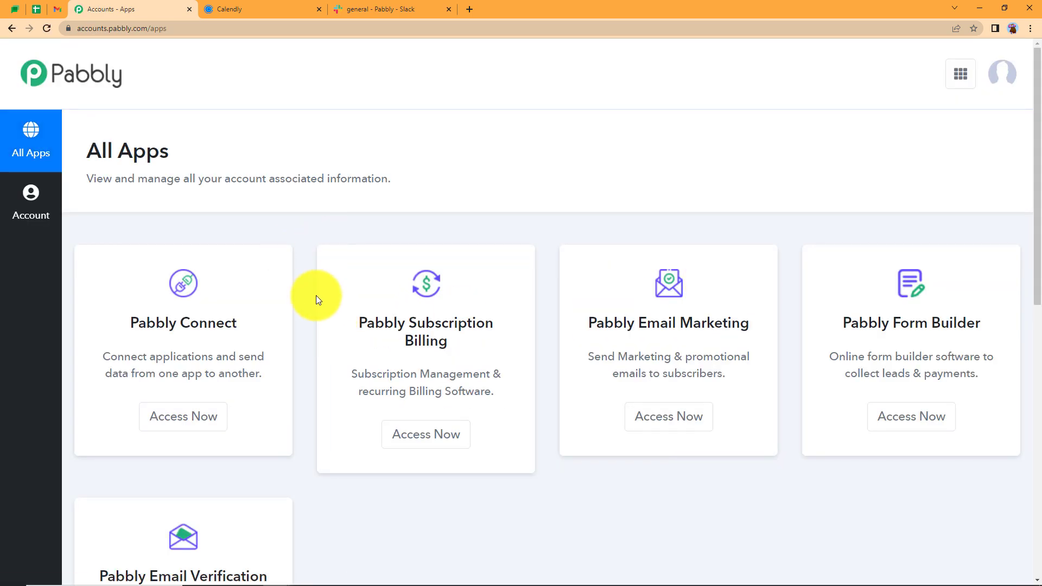
pyautogui.scroll(-7, 316, 295)
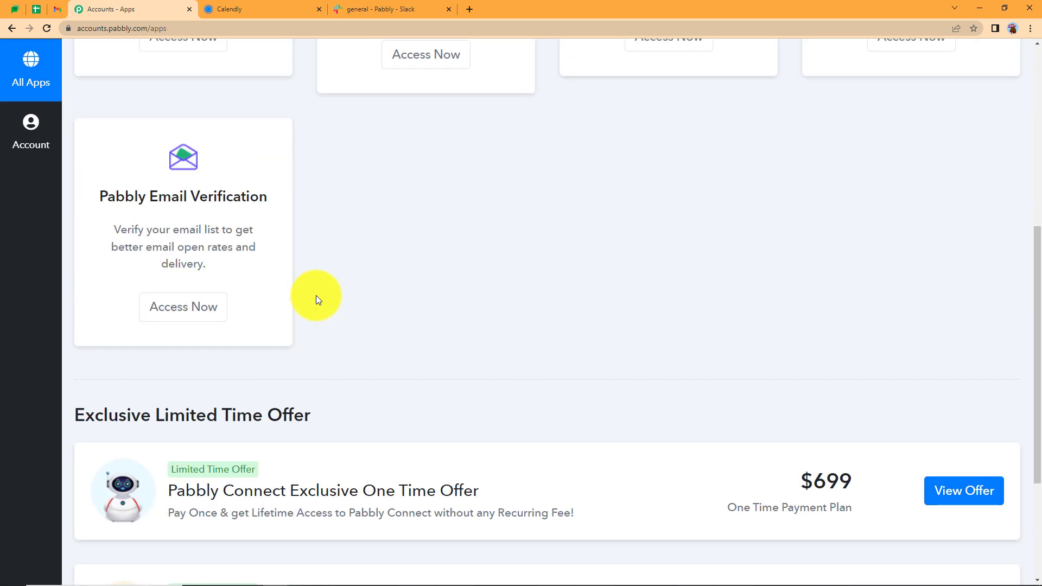
pyautogui.scroll(7, 315, 296)
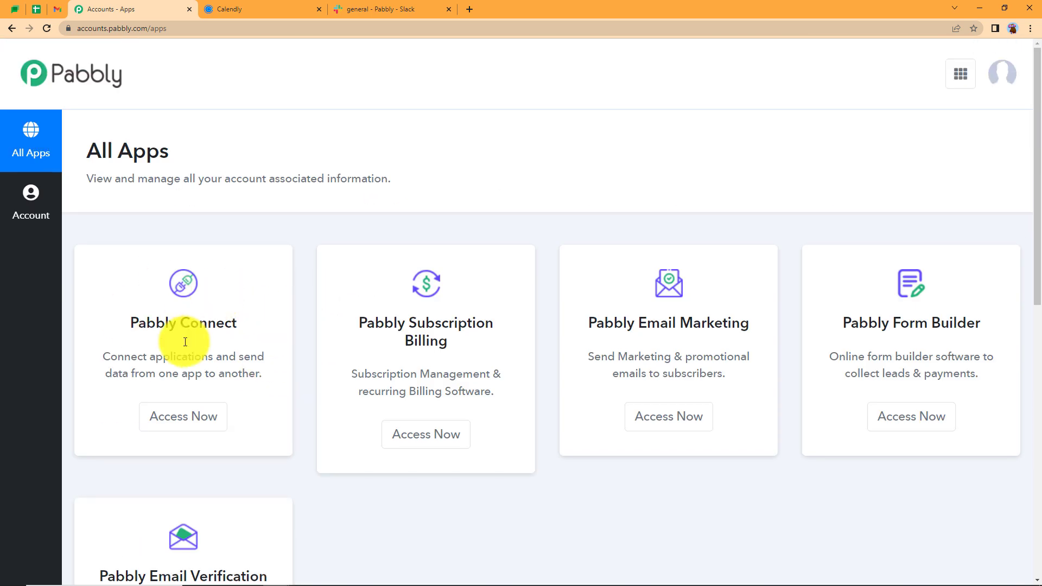
pyautogui.tripleClick(191, 320)
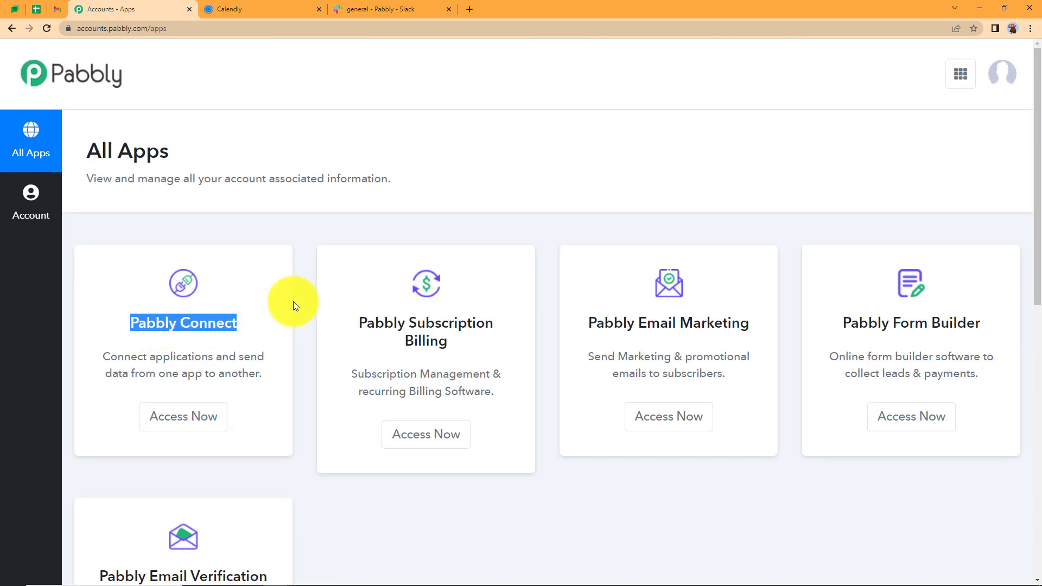
pyautogui.click(215, 425)
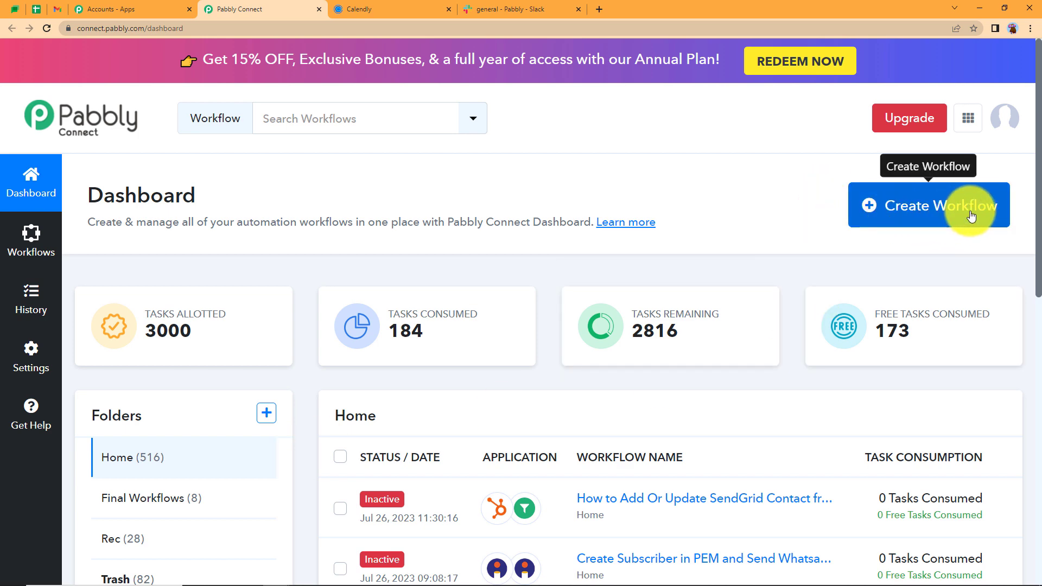
# Create a workflow named 'Send Slack Messages to Team and Reminder Emails to Customers on Calendly Booking'
pyautogui.click(908, 208)
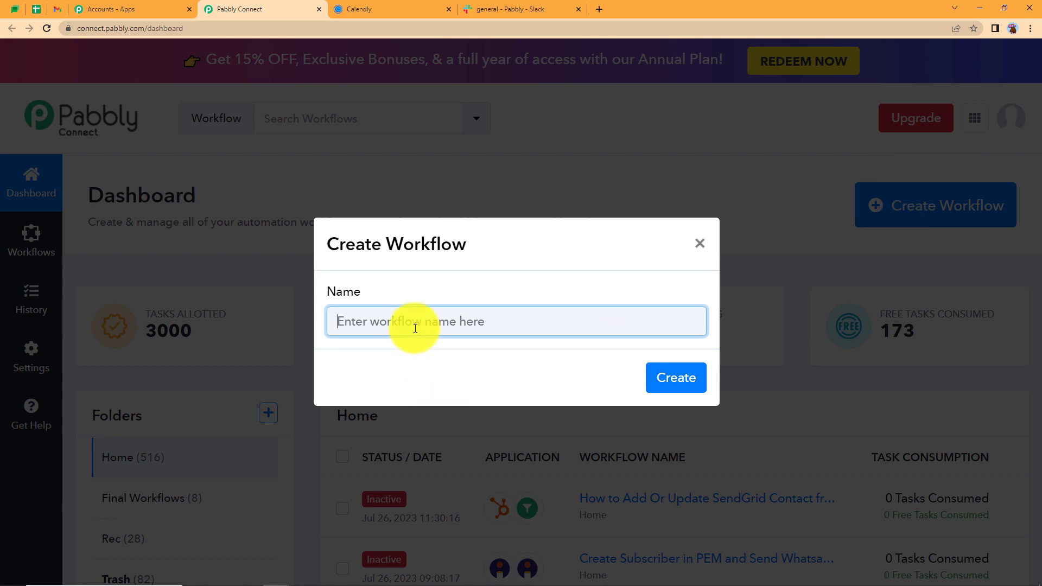
pyautogui.click(415, 329)
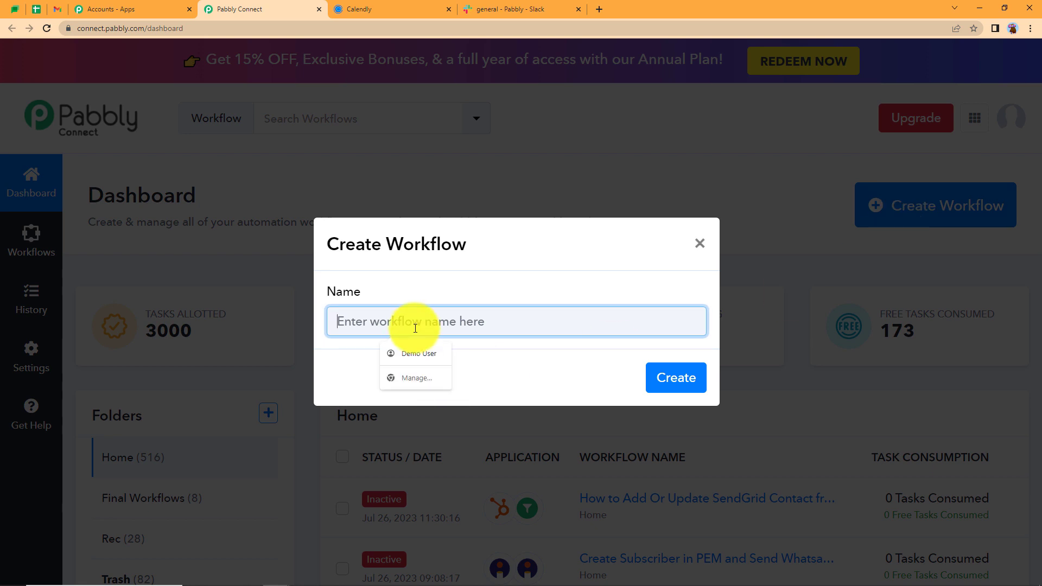
pyautogui.write('Send Slack Messages to Team and Reminder E')
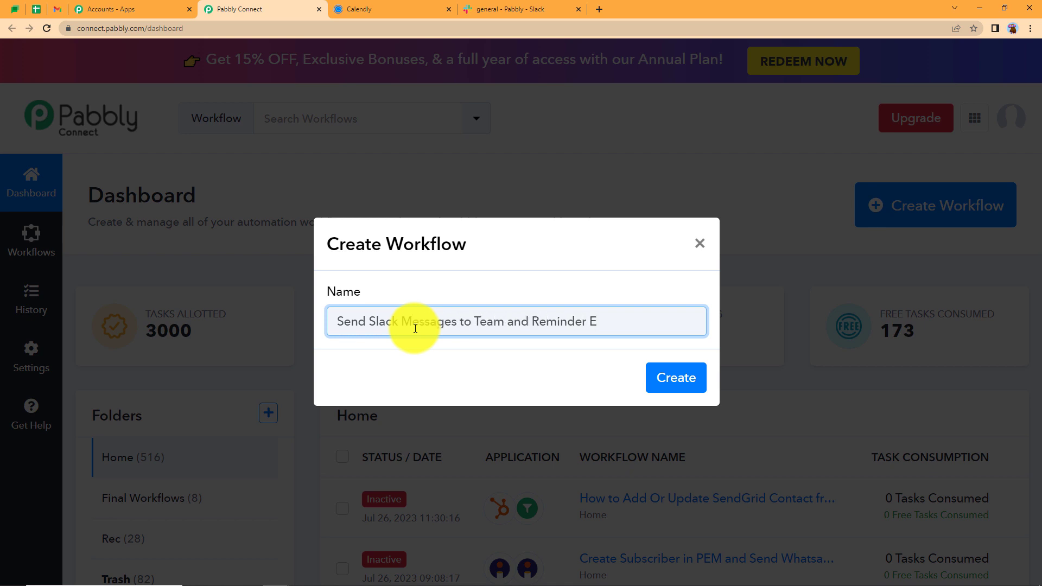
pyautogui.write('mails to Customers on C')
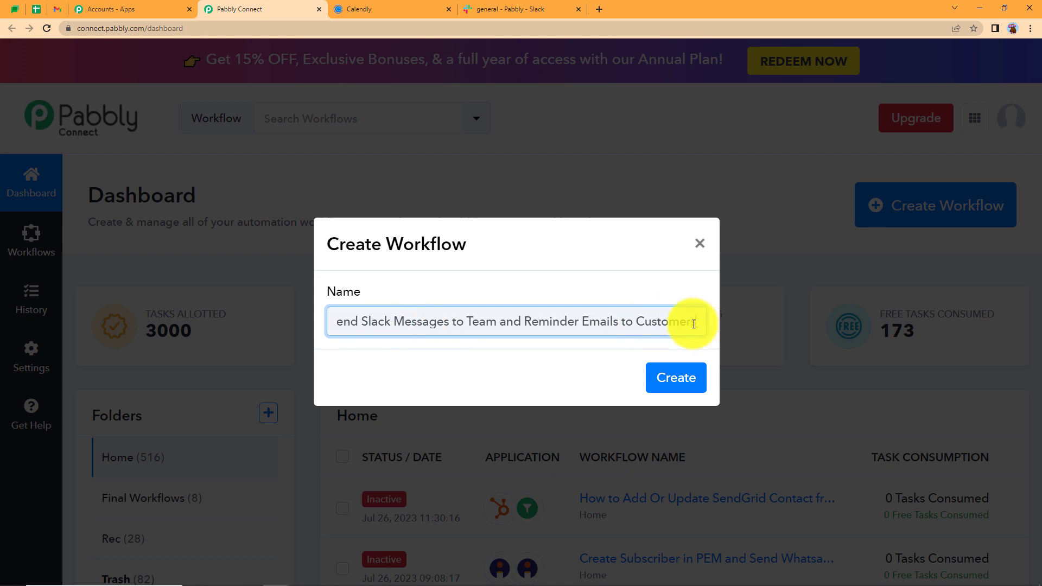
pyautogui.write('alendly Booking')
pyautogui.click(663, 385)
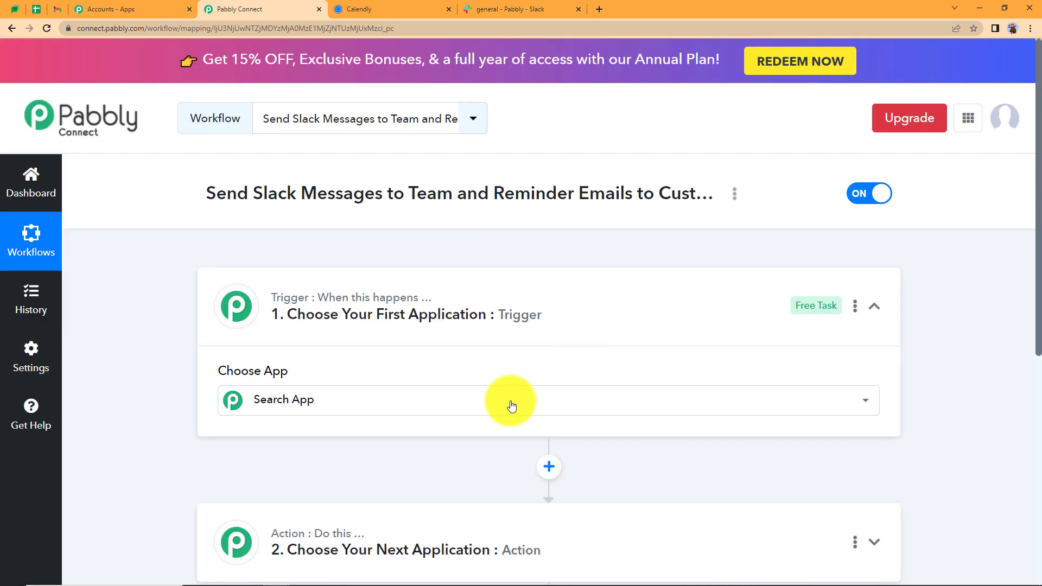
# Toggle the trigger step and look over the Calendly, Slack and Gmail tabs
pyautogui.click(298, 308)
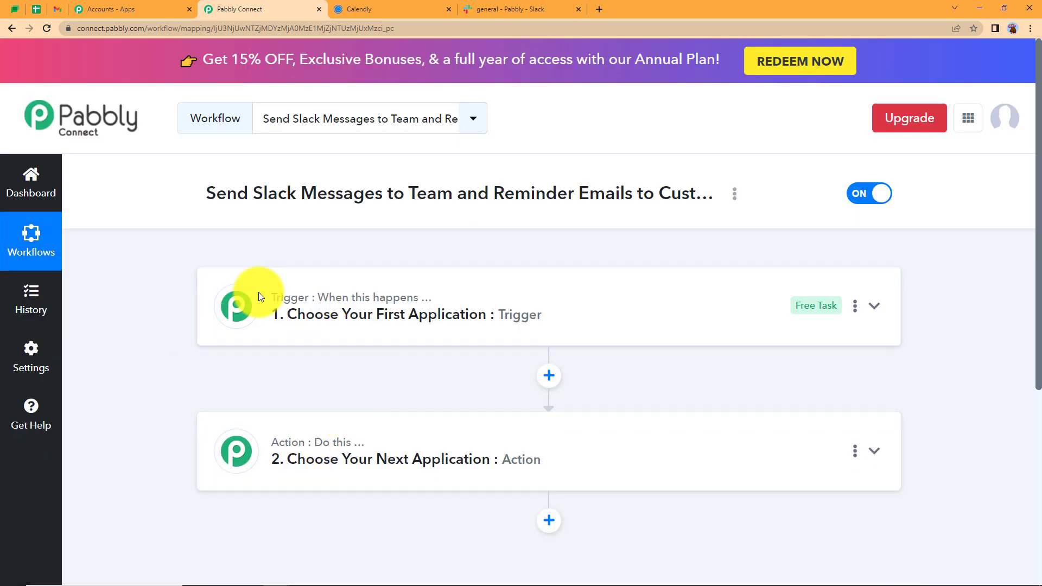
pyautogui.click(305, 319)
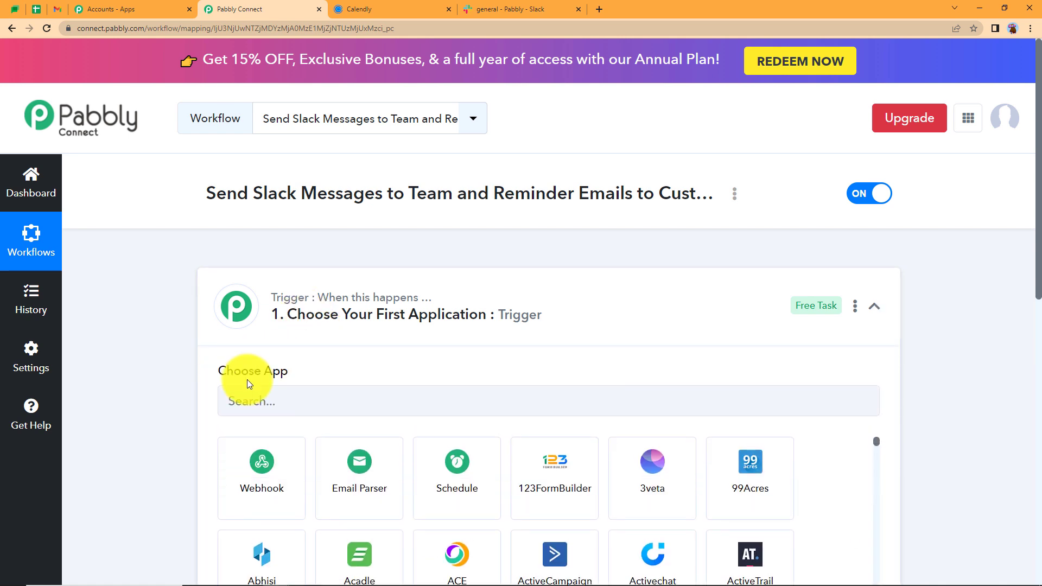
pyautogui.click(307, 301)
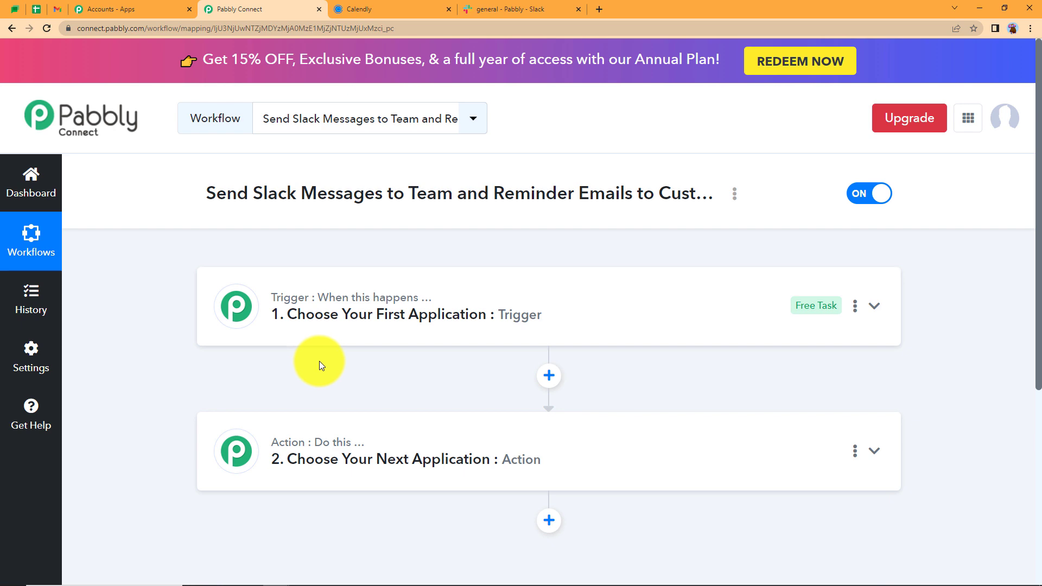
pyautogui.click(366, 7)
pyautogui.click(536, 6)
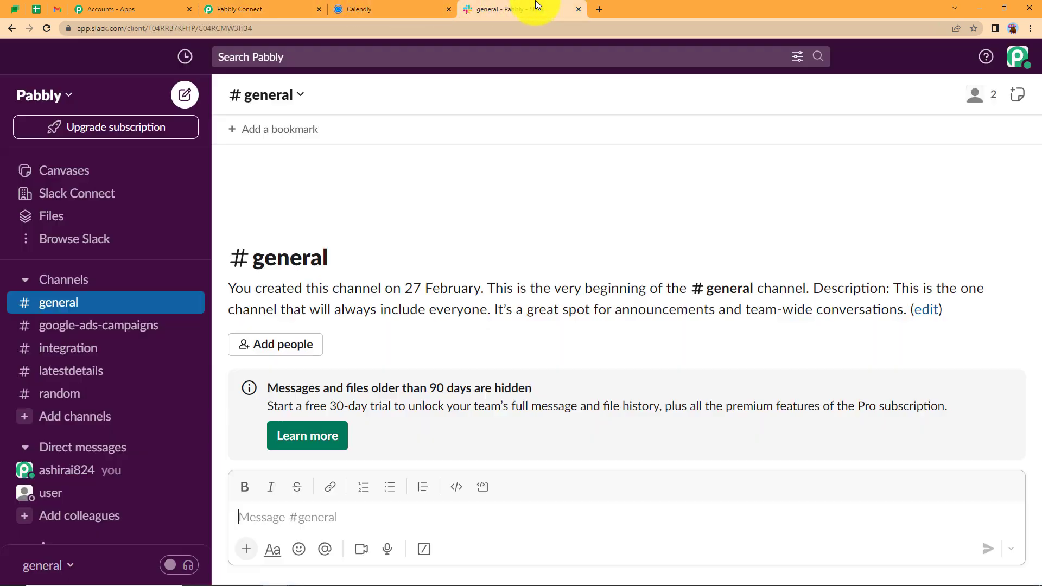
pyautogui.click(55, 9)
pyautogui.click(228, 6)
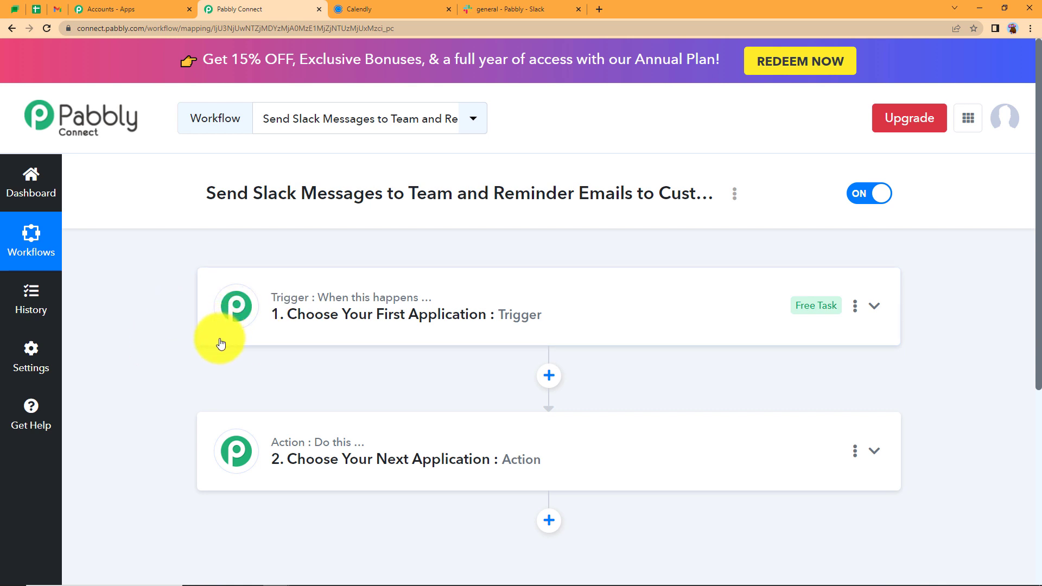
# Expand the trigger step and focus its Choose App search field
pyautogui.moveTo(337, 443)
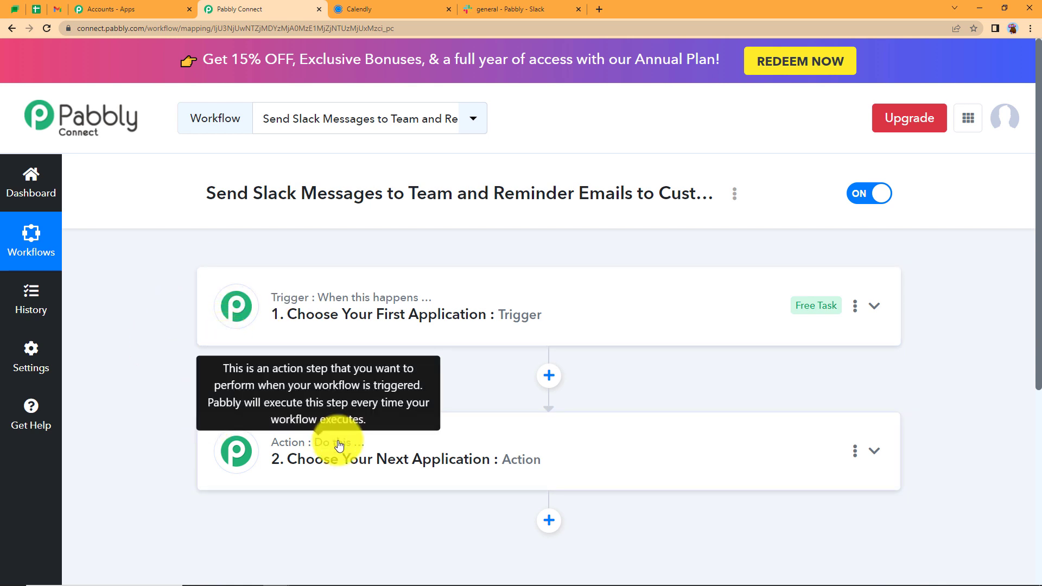
pyautogui.click(342, 298)
pyautogui.click(317, 399)
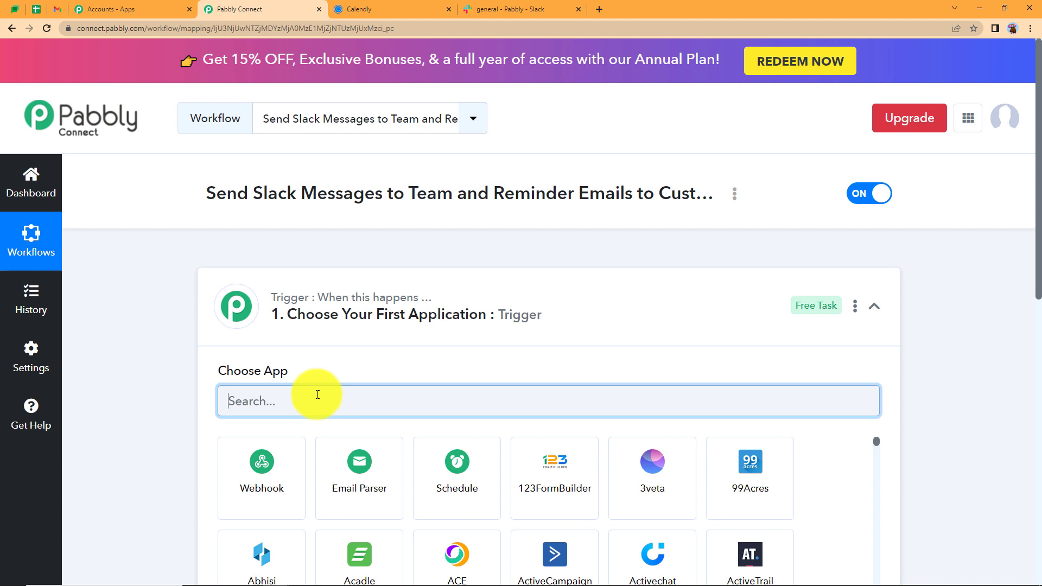
# Set Calendly as the trigger app with the Invitee Created (User) event
pyautogui.write('alend')
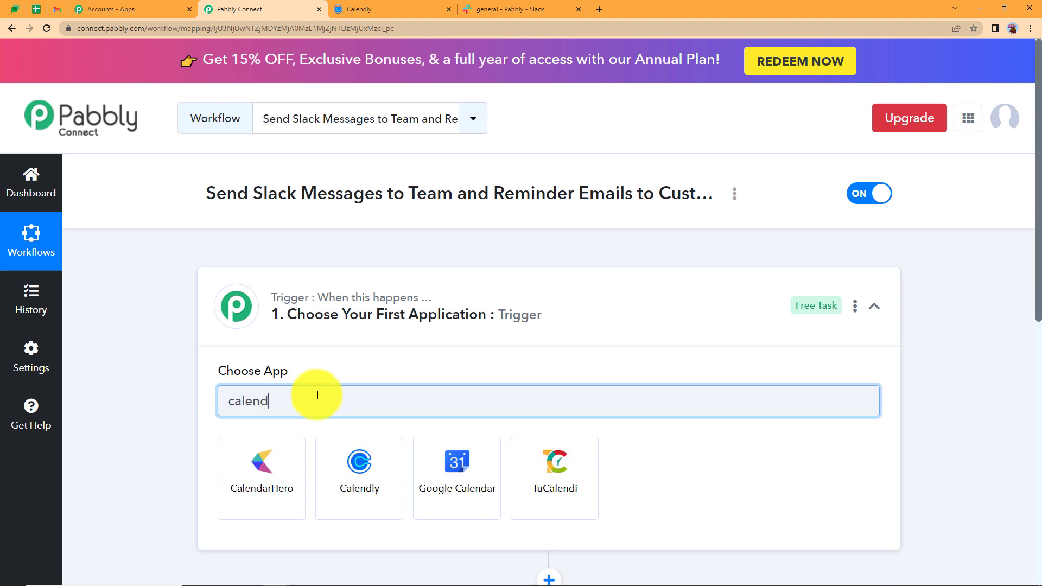
pyautogui.click(345, 479)
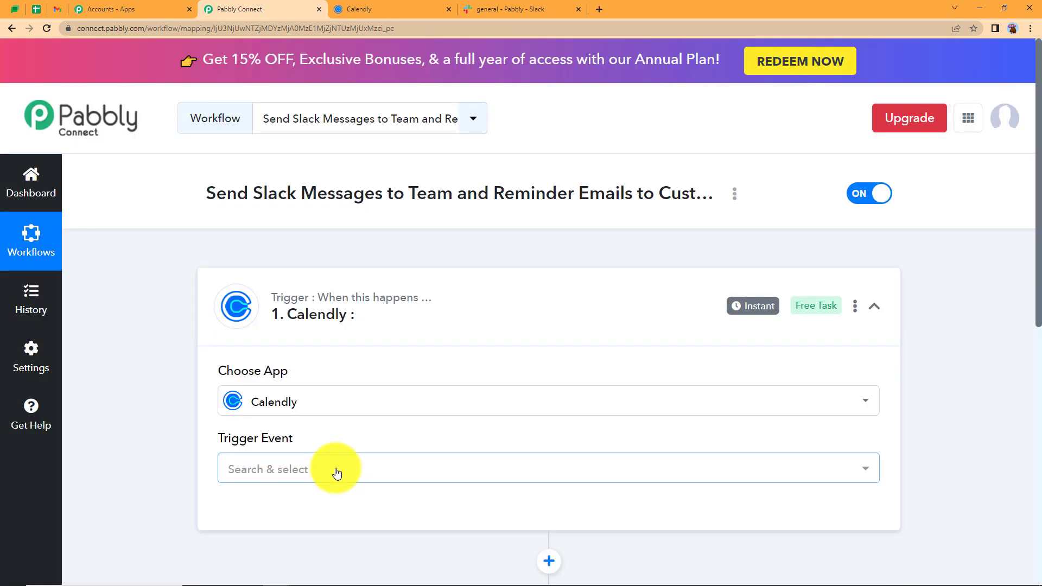
pyautogui.click(337, 472)
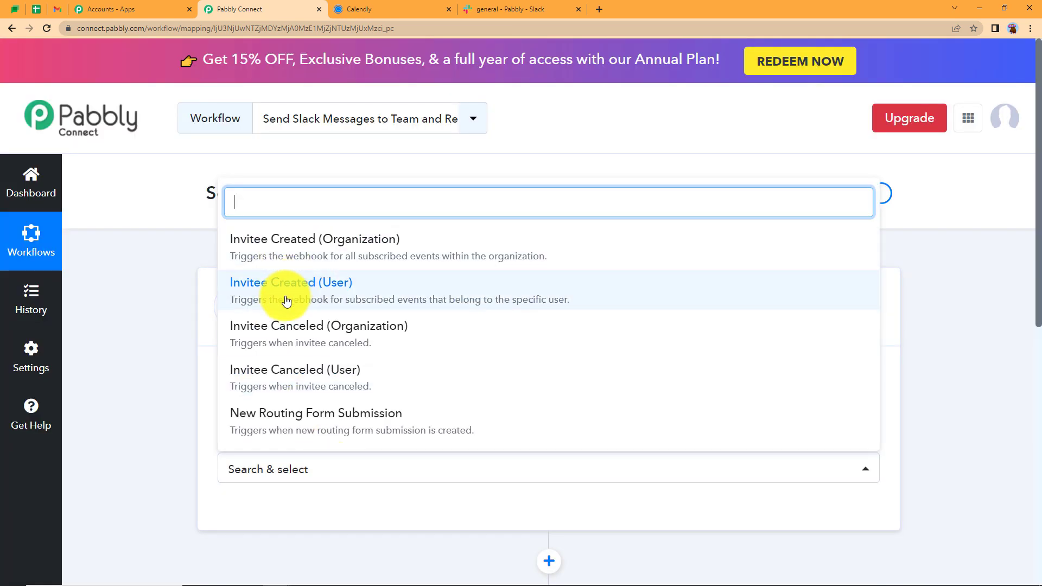
pyautogui.click(302, 284)
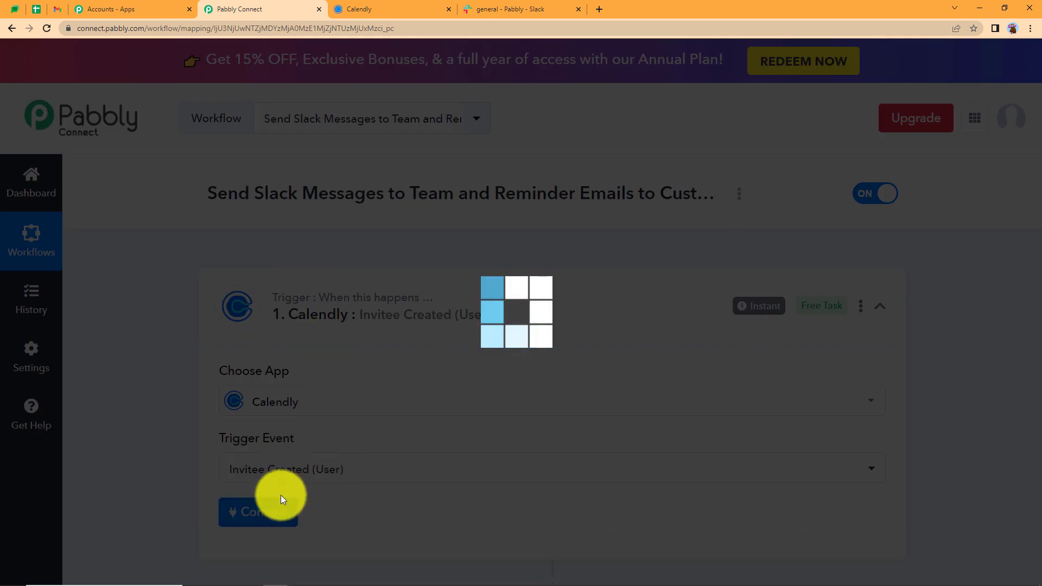
pyautogui.scroll(-2, 298, 369)
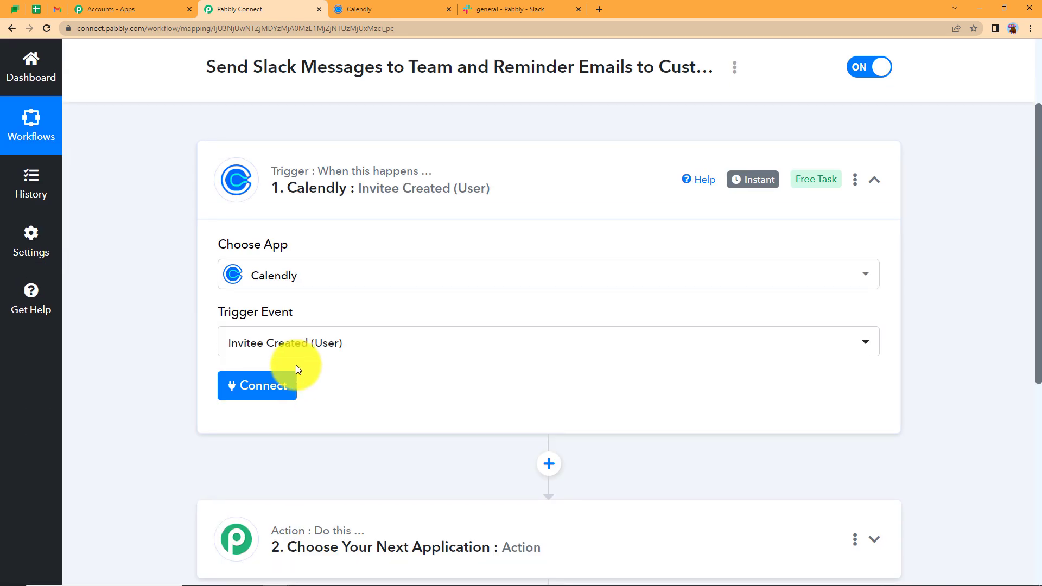
# Check the Calendly event types page and the Slack #general channel, then return to the workflow
pyautogui.click(373, 8)
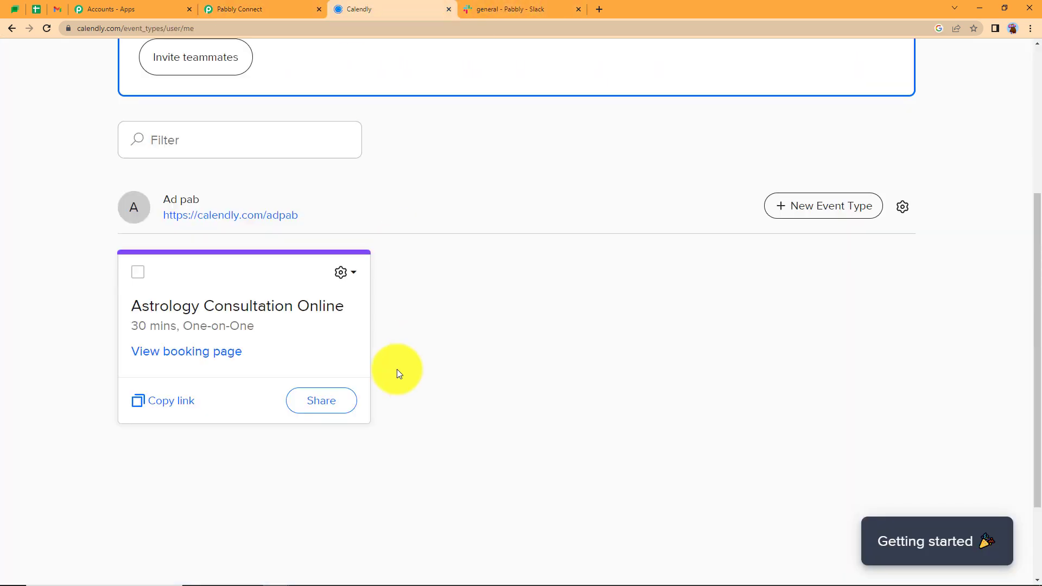
pyautogui.click(231, 9)
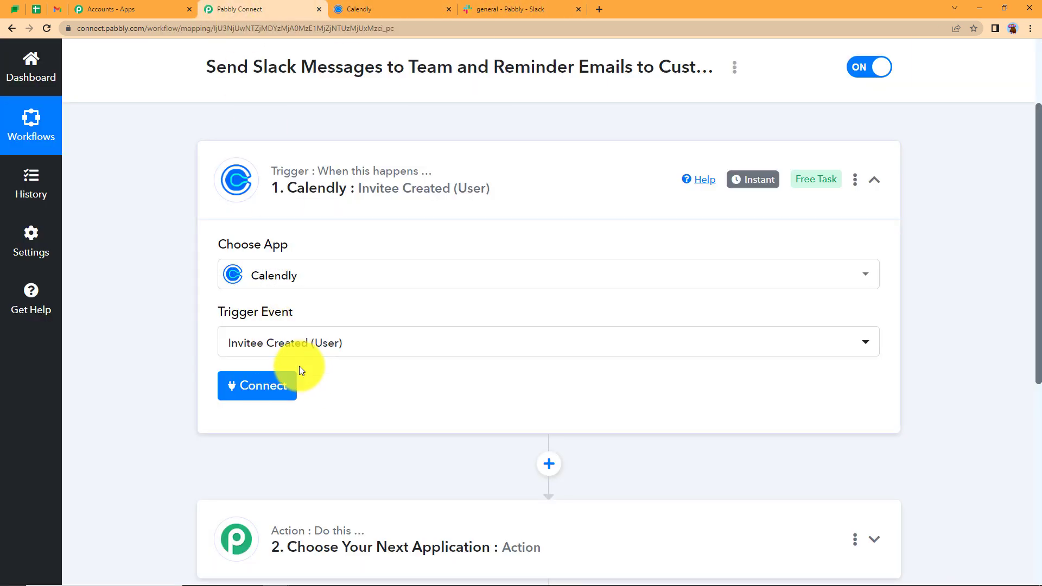
pyautogui.click(516, 9)
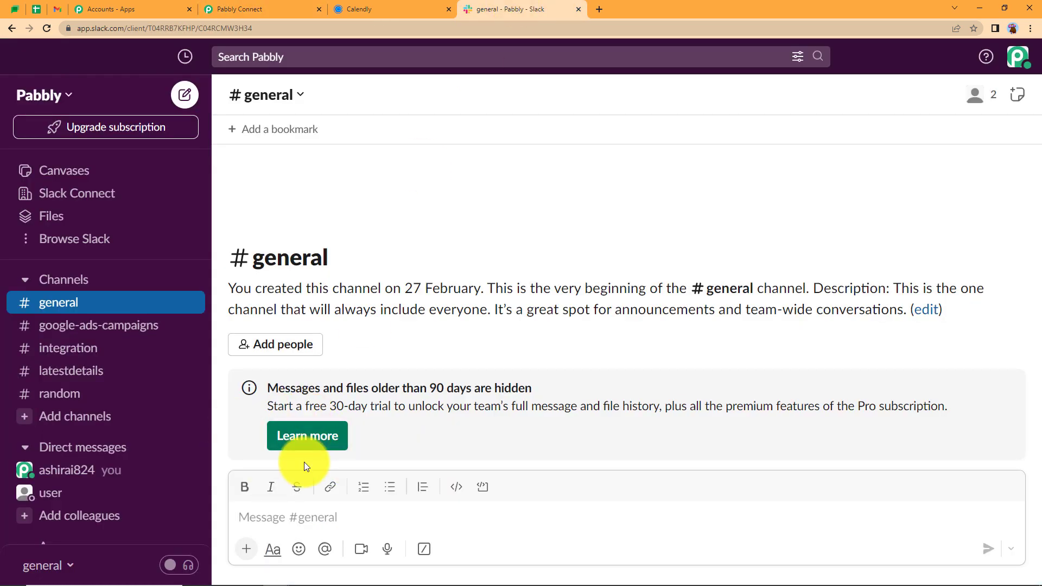
pyautogui.click(286, 7)
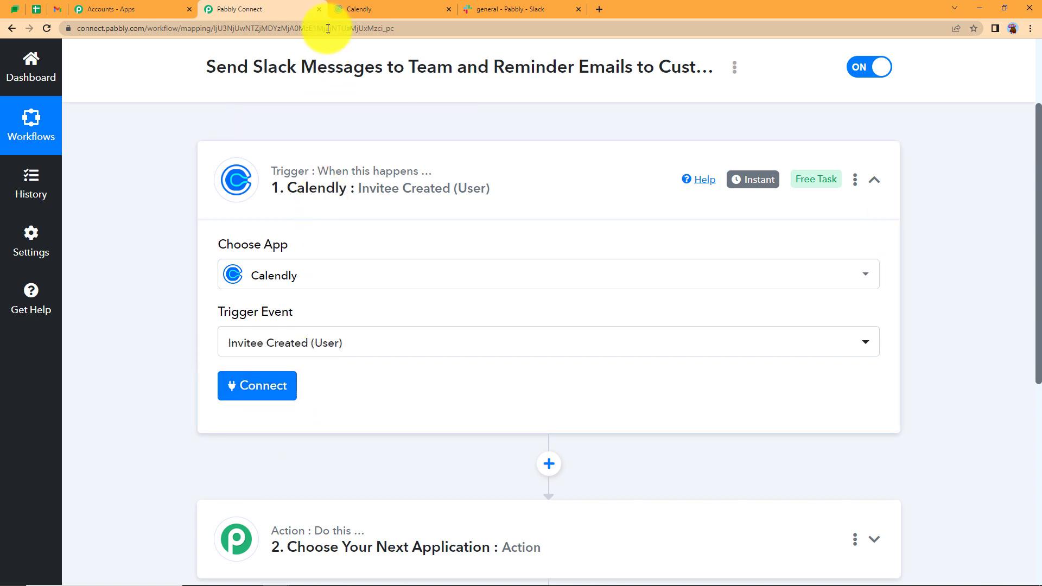
pyautogui.click(350, 8)
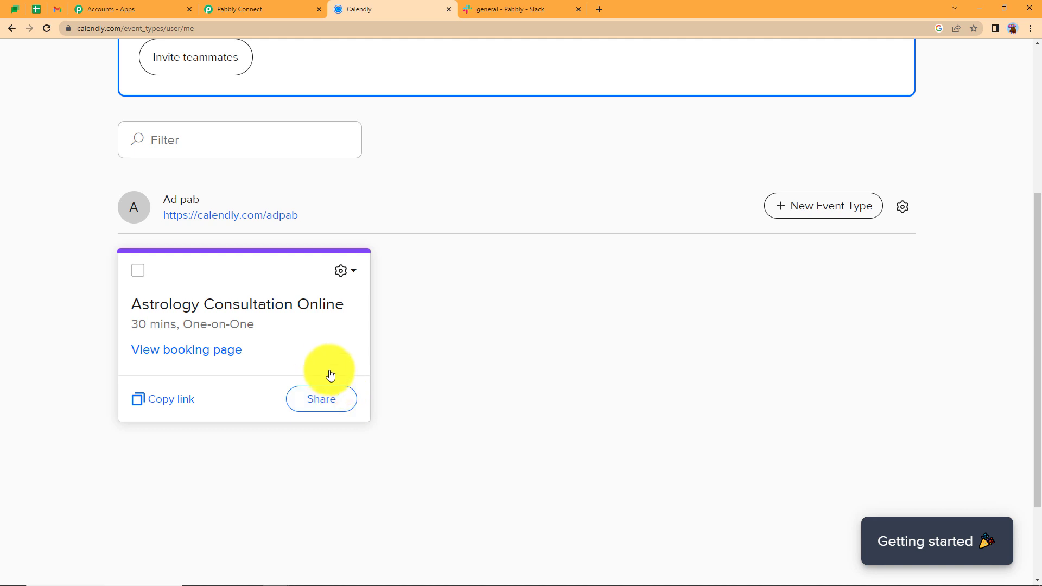
pyautogui.click(277, 8)
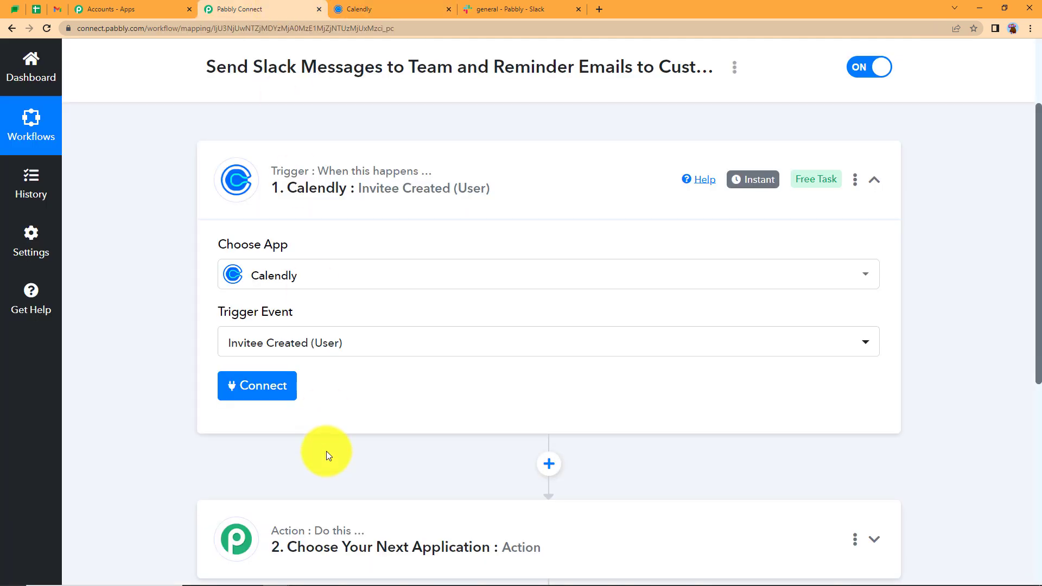
# Add and authorize a new Calendly connection for the trigger
pyautogui.click(265, 402)
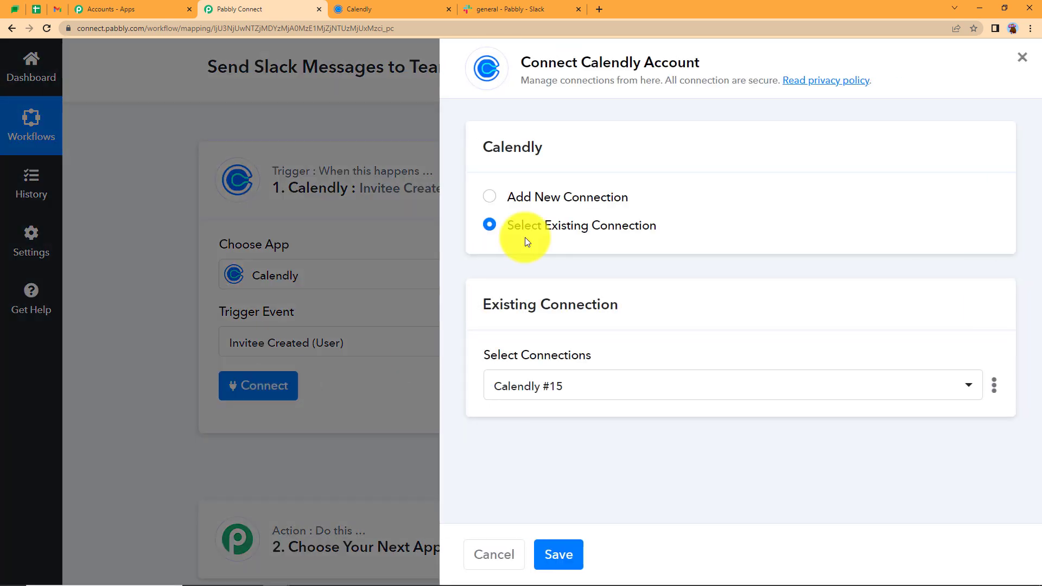
pyautogui.click(550, 200)
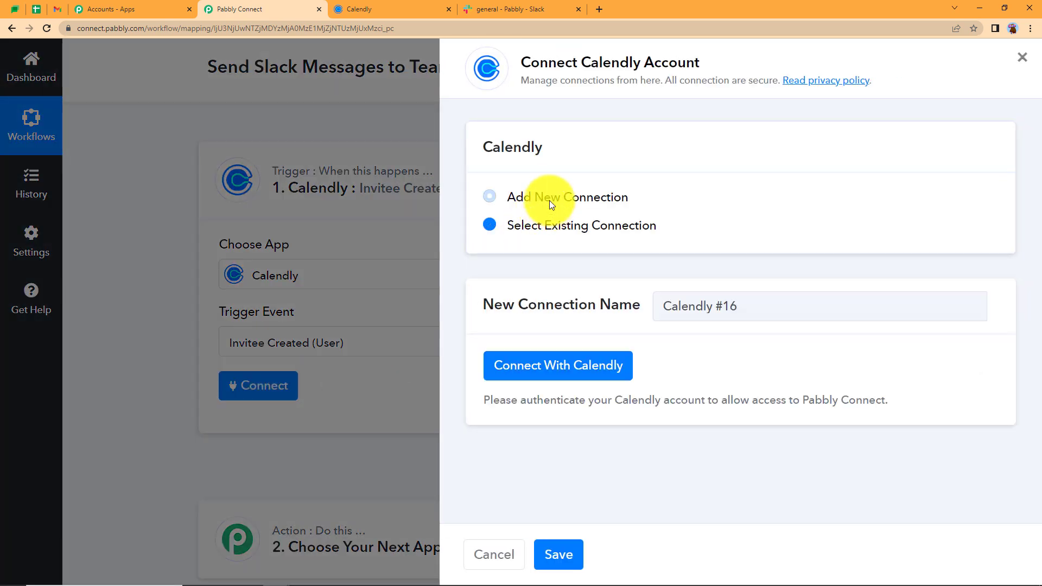
pyautogui.click(550, 376)
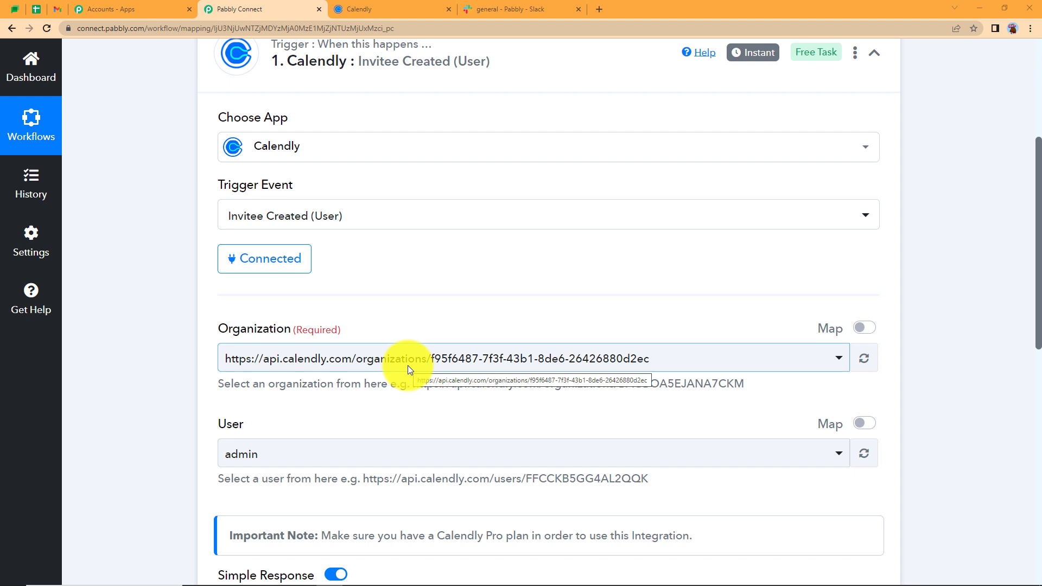
# Choose the organization and admin user, then save and send a test request
pyautogui.click(534, 356)
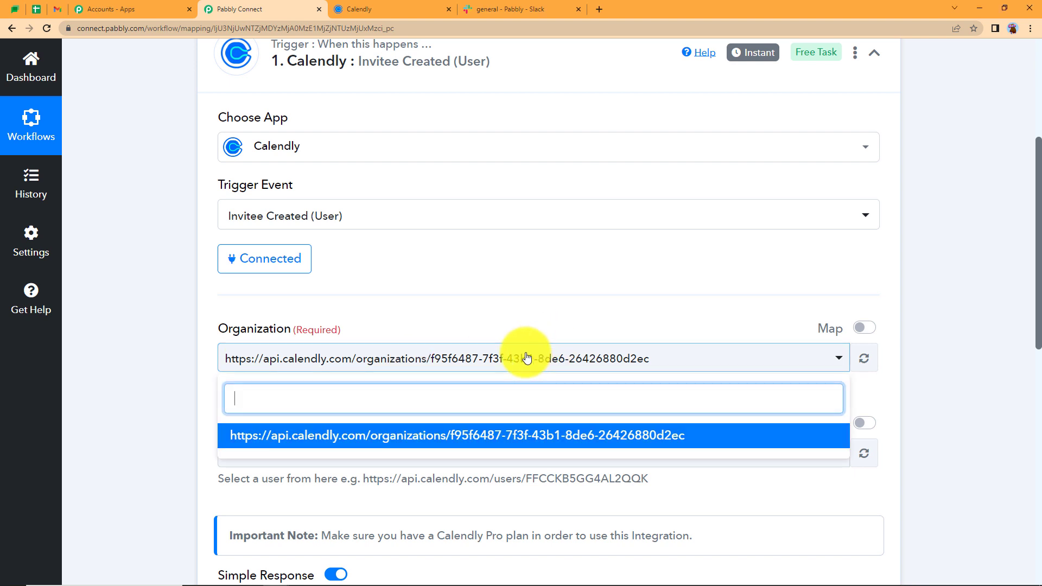
pyautogui.click(537, 372)
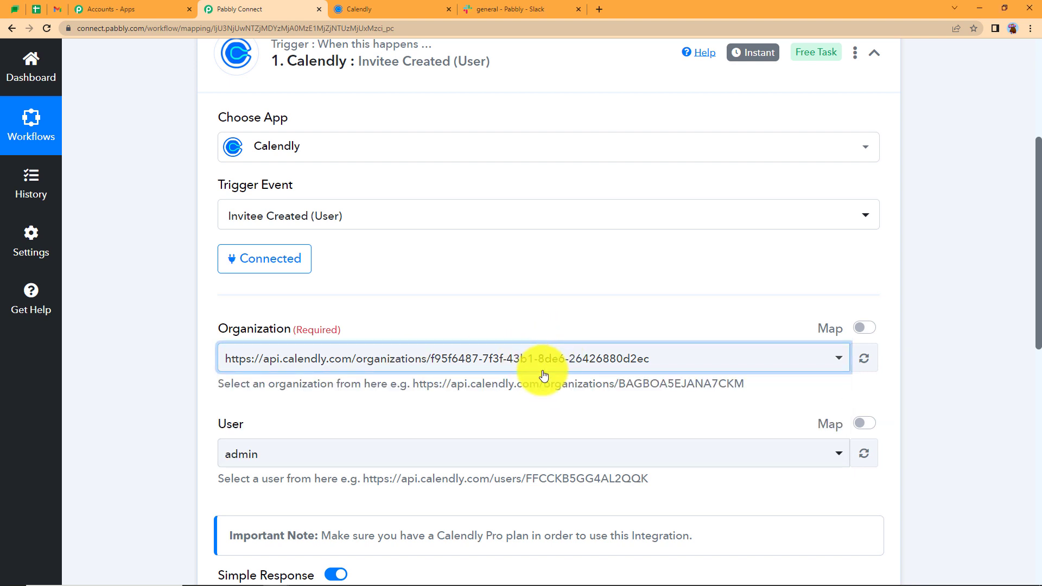
pyautogui.click(311, 455)
pyautogui.scroll(-7, 181, 467)
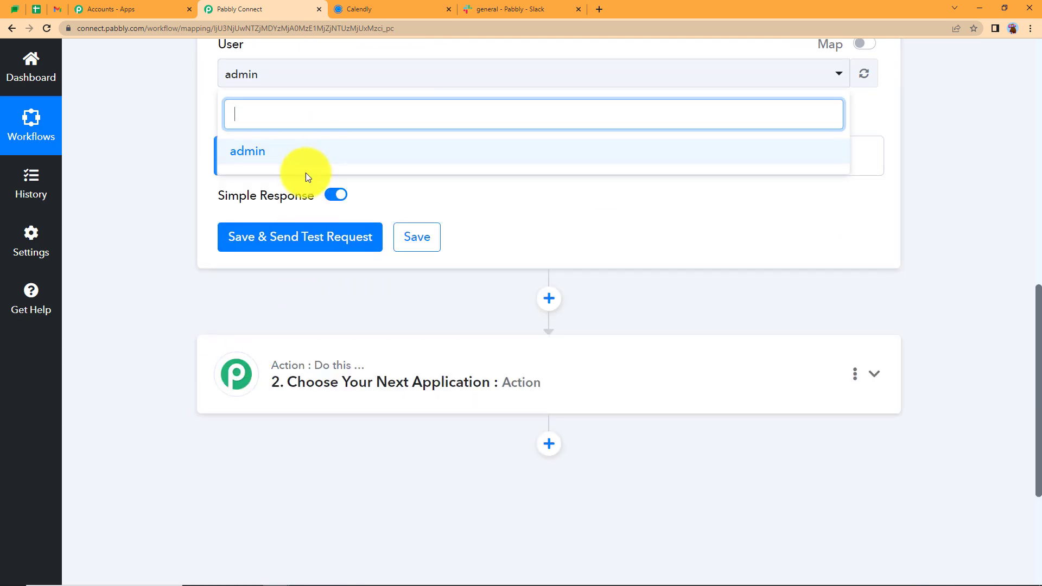
pyautogui.click(206, 181)
pyautogui.scroll(-5, 253, 284)
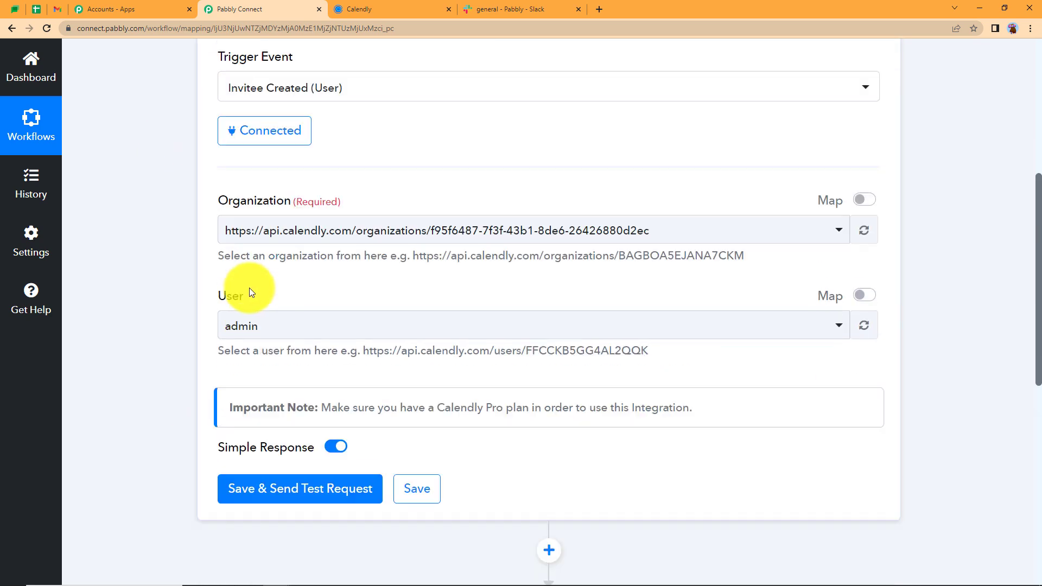
pyautogui.click(285, 370)
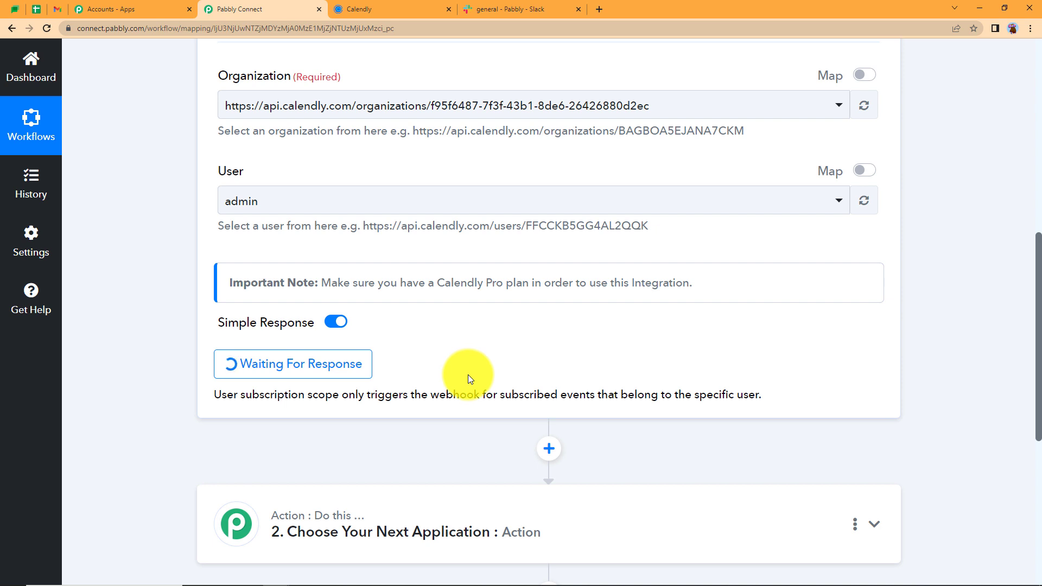
# Copy the Astrology Consultation Online booking link and load it in a new tab
pyautogui.click(348, 9)
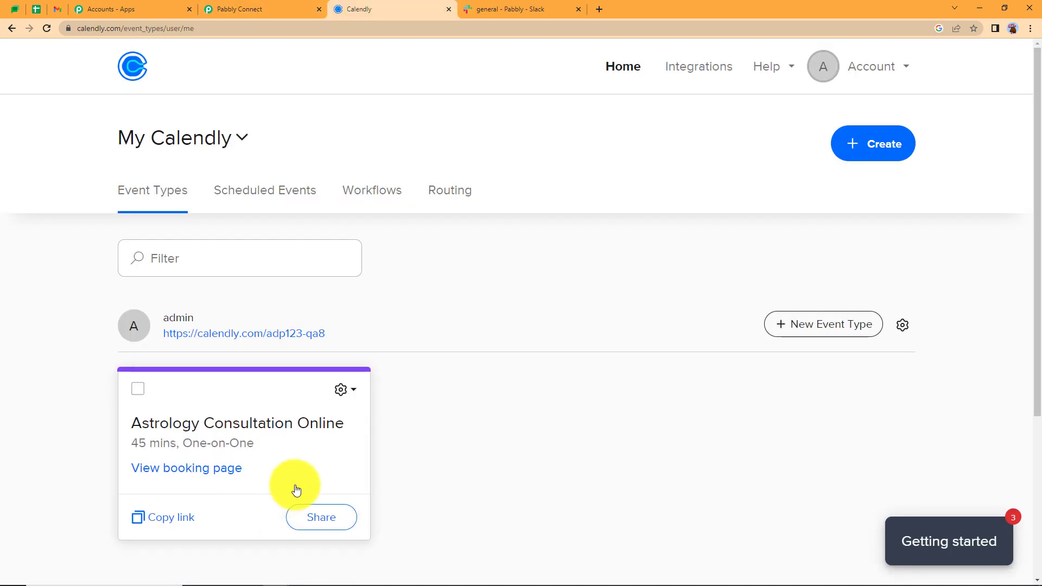
pyautogui.click(157, 519)
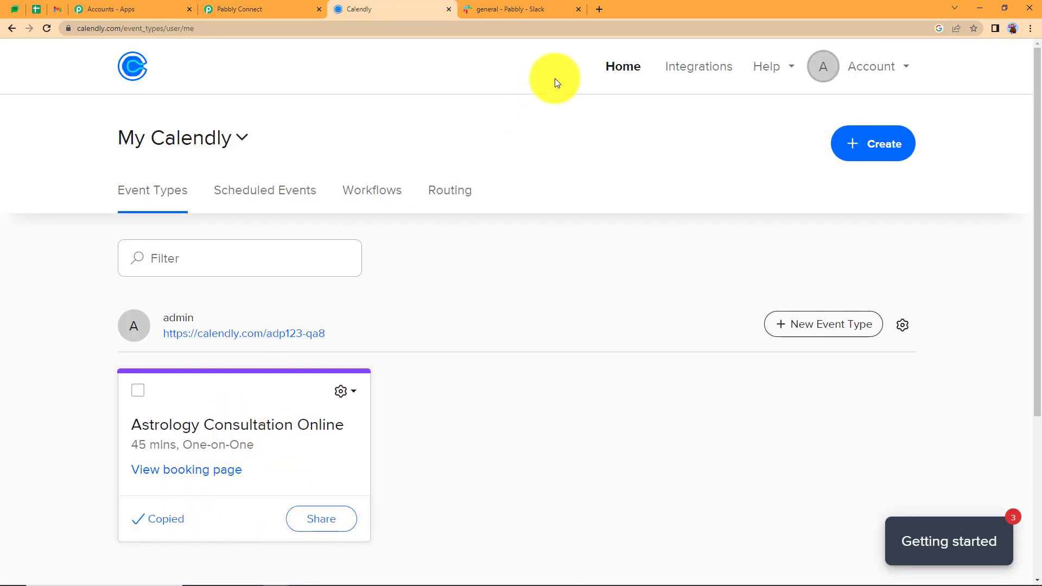
pyautogui.click(599, 11)
pyautogui.hotkey('ctrl', 'v')
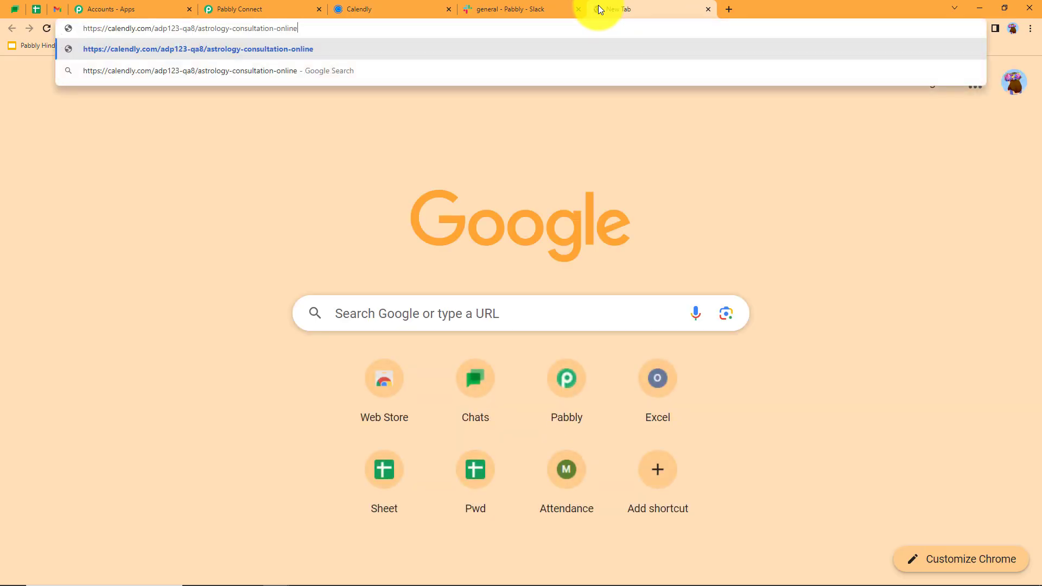
pyautogui.press('Return')
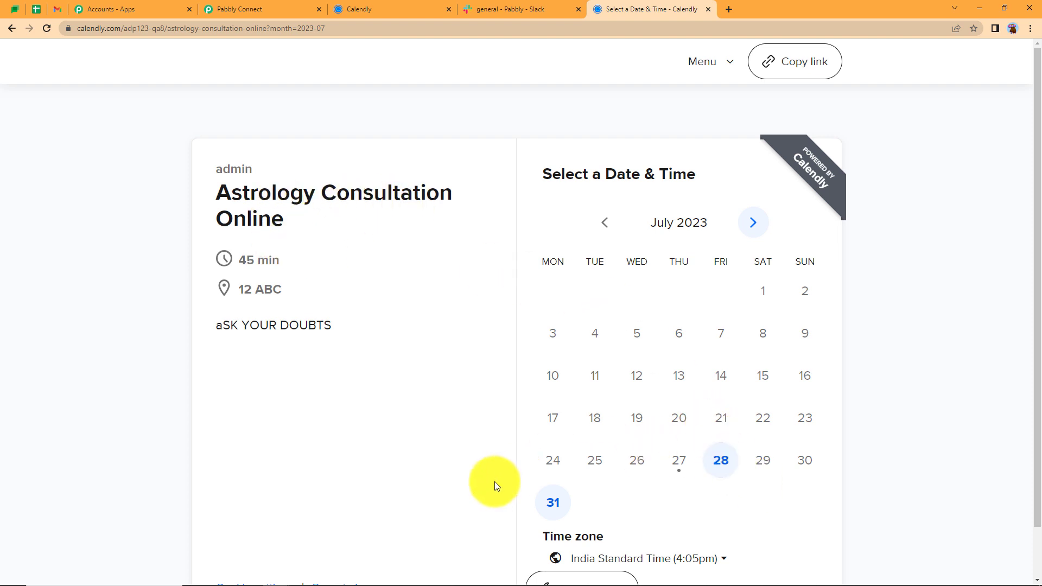
# Book the 1:30pm slot on Thursday, August 3, 2023
pyautogui.click(754, 225)
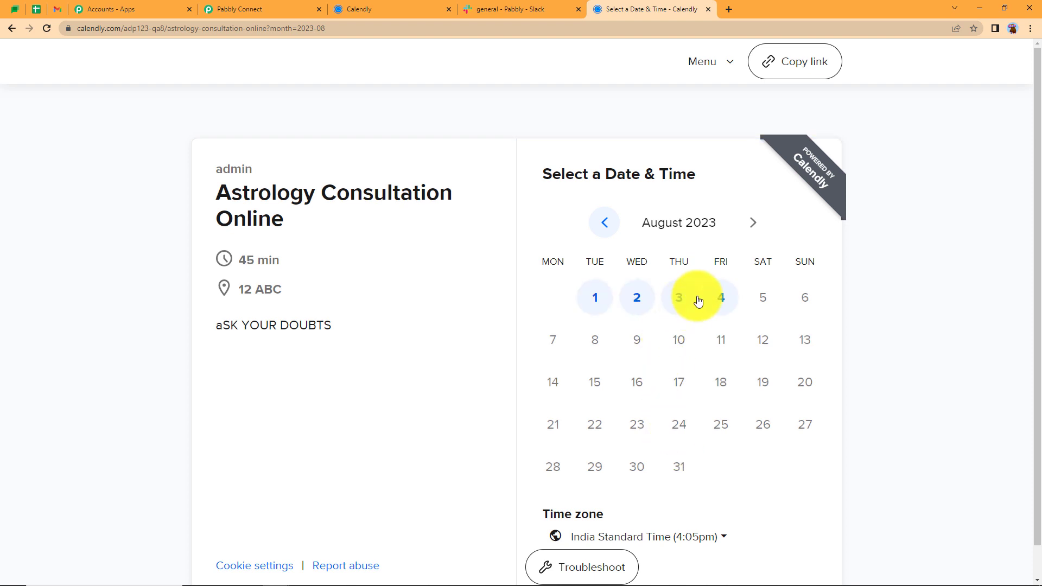
pyautogui.click(680, 297)
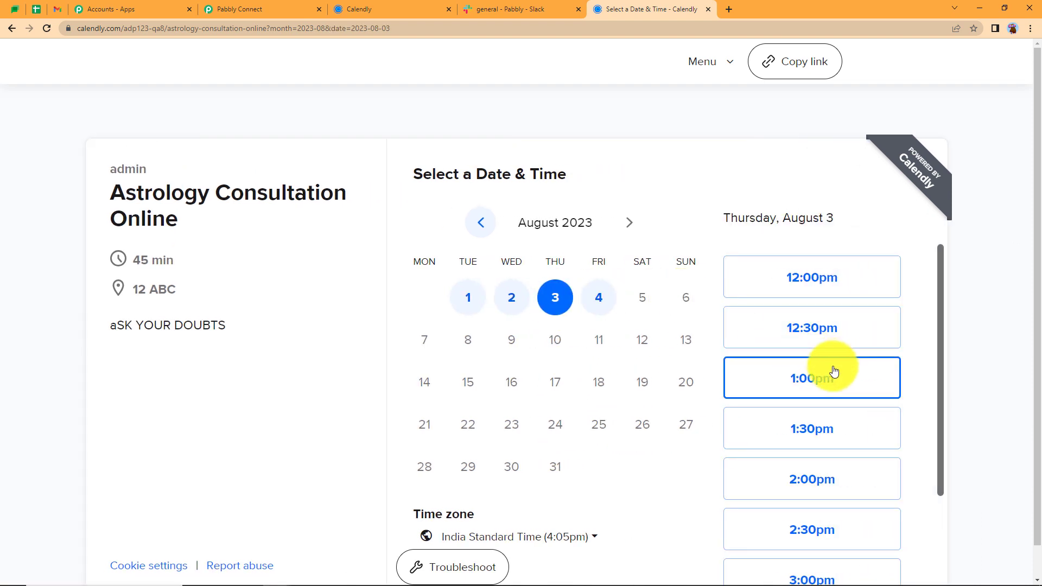
pyautogui.click(835, 435)
pyautogui.click(863, 427)
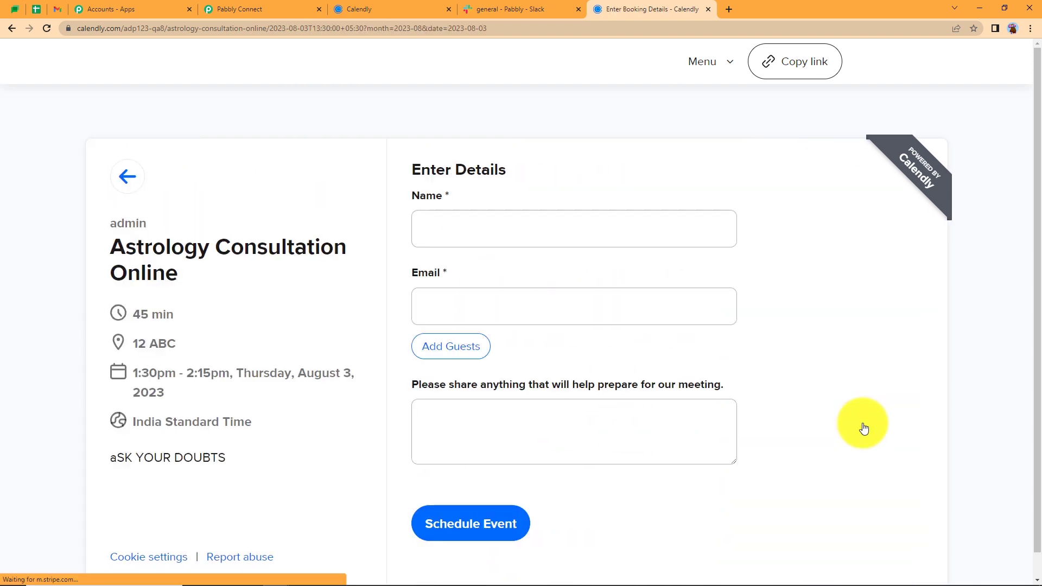
# Fill in the invitee's name and e-mail address on the booking form
pyautogui.click(504, 227)
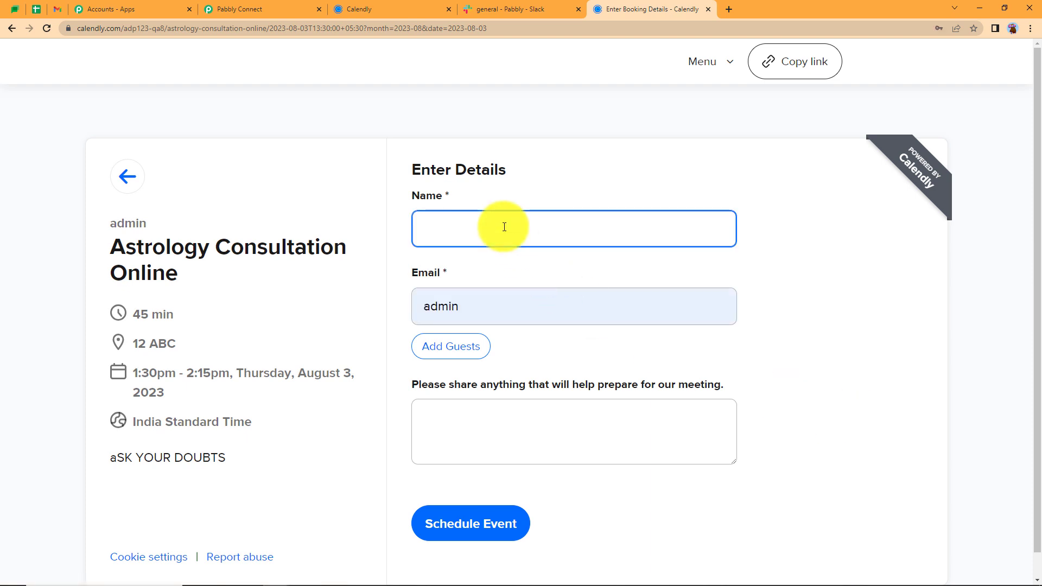
pyautogui.write('dEMO')
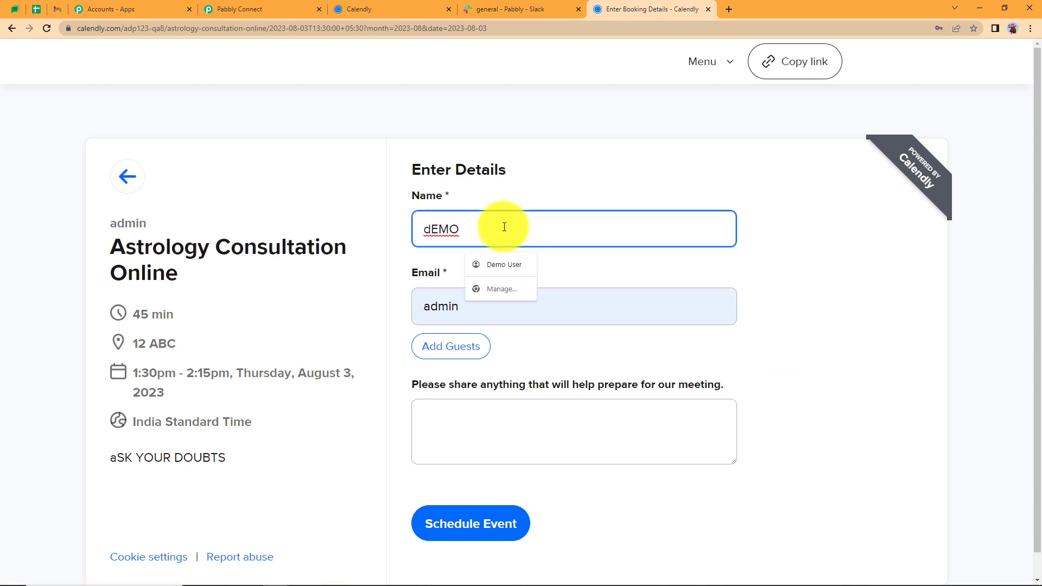
pyautogui.click(503, 266)
pyautogui.click(489, 315)
pyautogui.press('BackSpace')
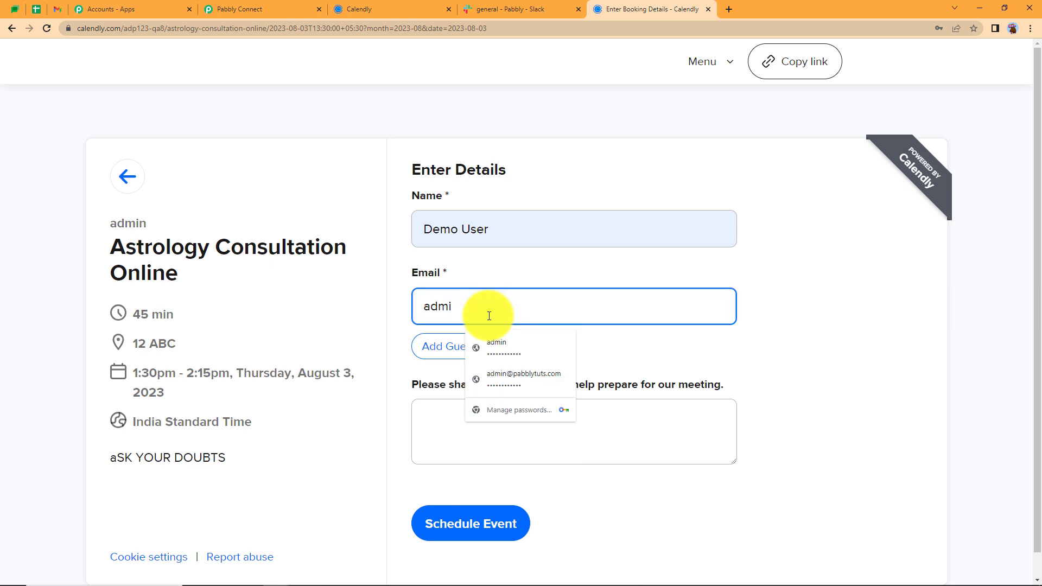
pyautogui.press('BackSpace')
pyautogui.press('BackSpace')
pyautogui.press('BackSpace')
pyautogui.press('BackSpace')
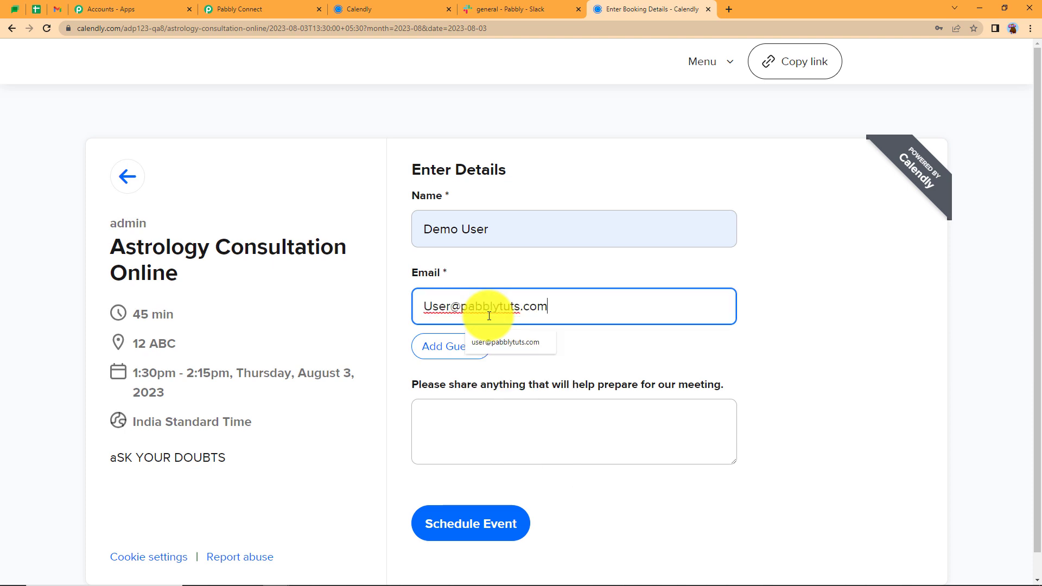
pyautogui.hotkey('ctrl', 'a')
# Add the note 'Marriage issues' and schedule the 1:30pm August 3 consultation
pyautogui.click(431, 431)
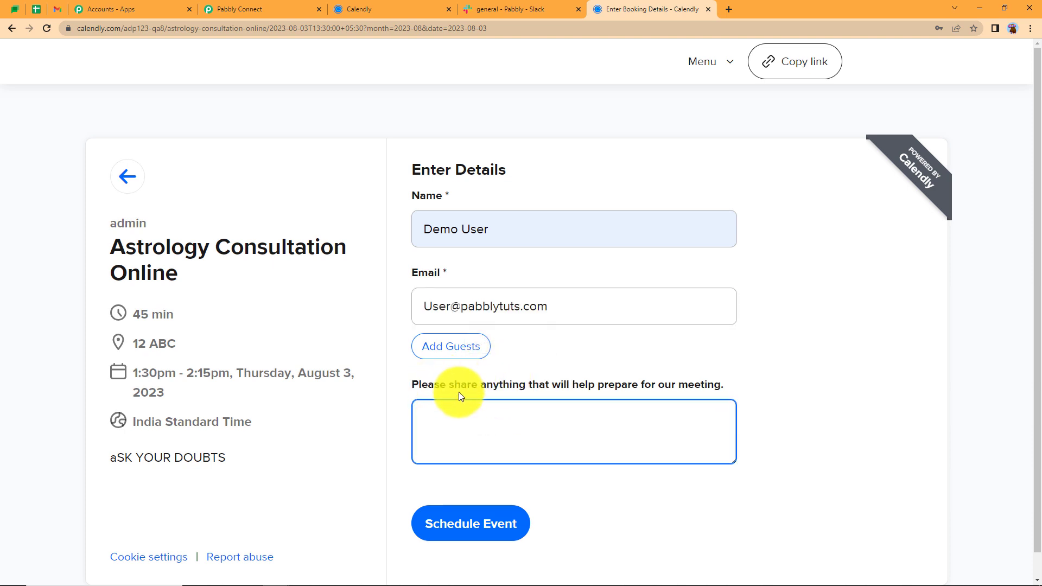
pyautogui.write('Marriage issues')
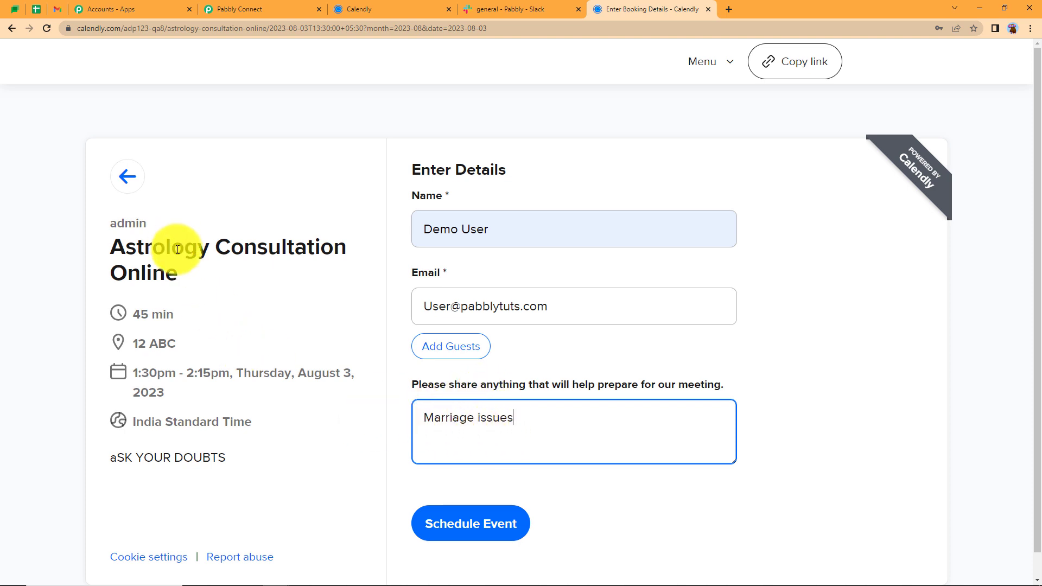
pyautogui.click(458, 515)
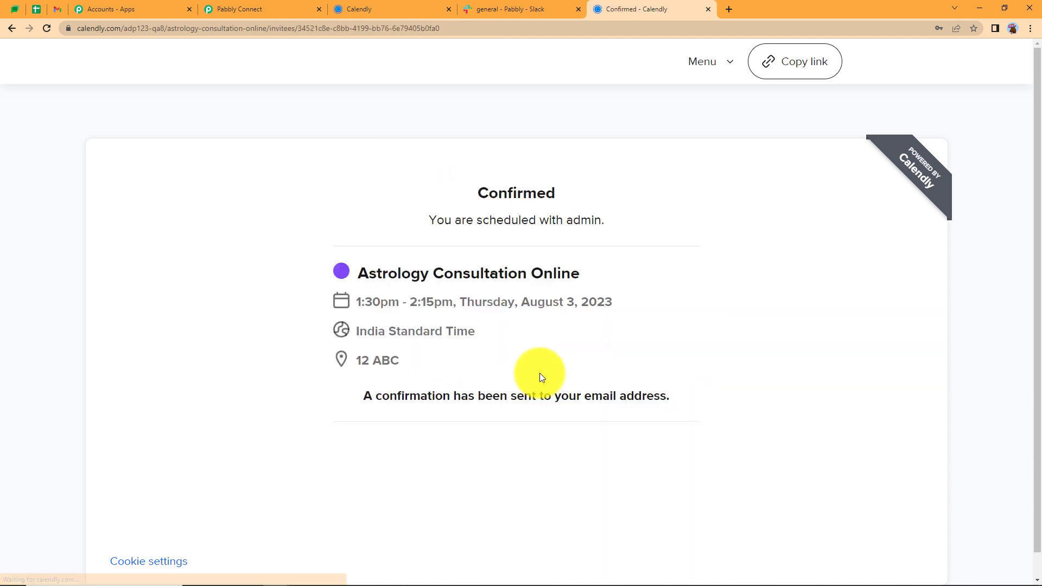
# Review the captured invitee e-mail, booking times and note in the trigger response
pyautogui.click(287, 9)
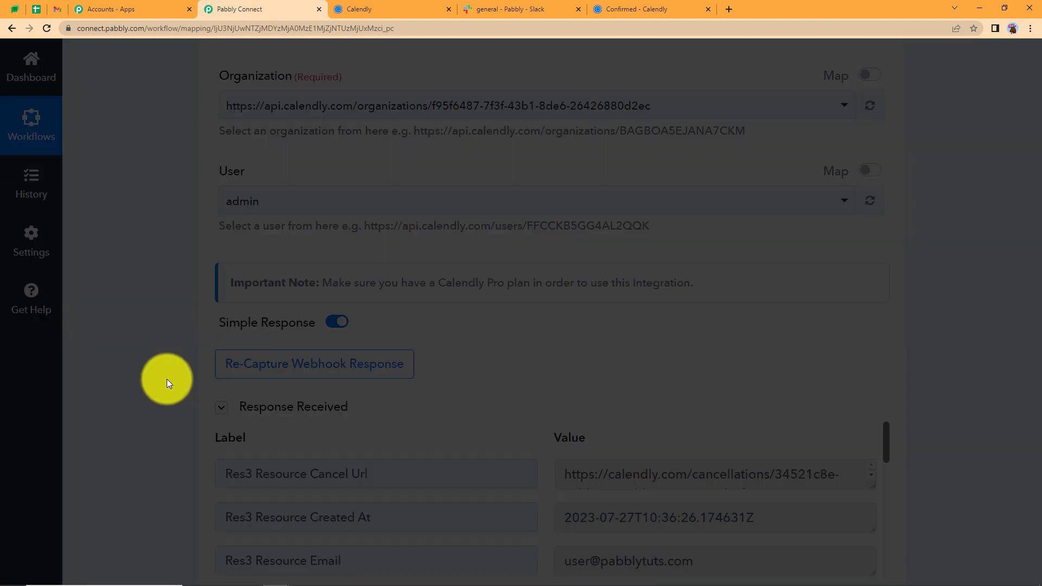
pyautogui.scroll(-5, 167, 379)
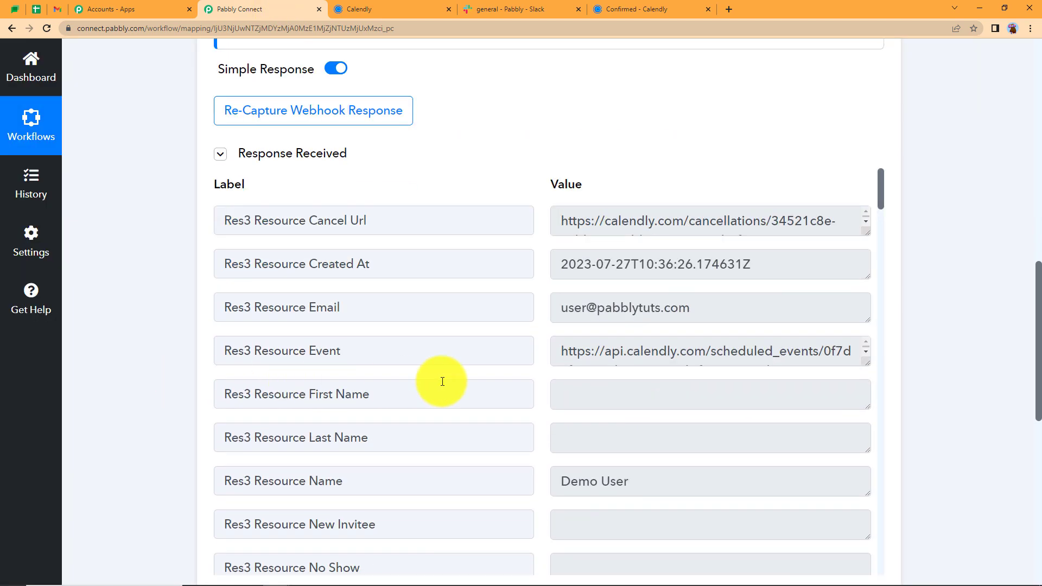
pyautogui.moveTo(712, 311); pyautogui.dragTo(458, 347)
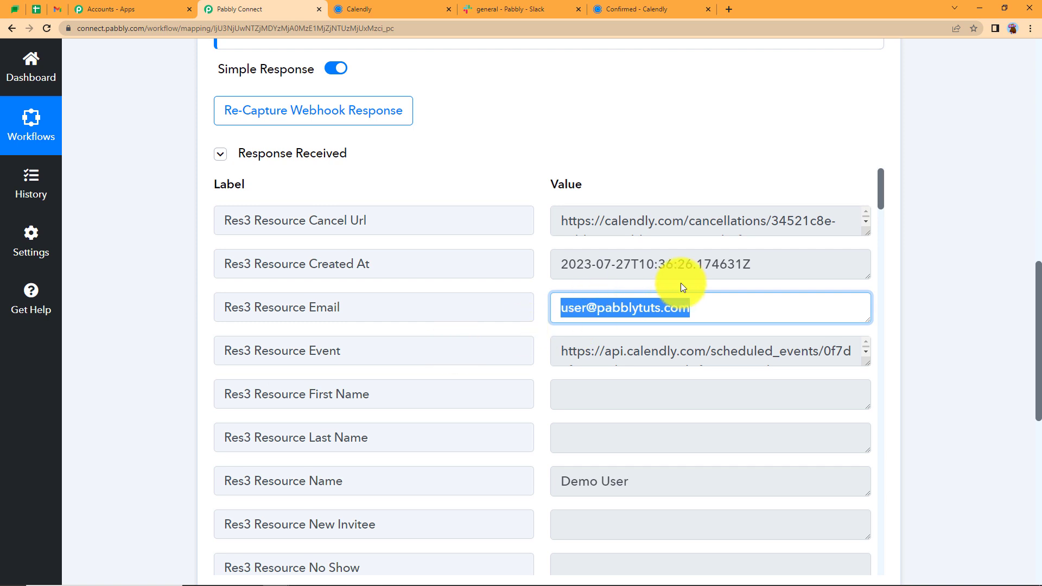
pyautogui.moveTo(757, 264); pyautogui.dragTo(477, 295)
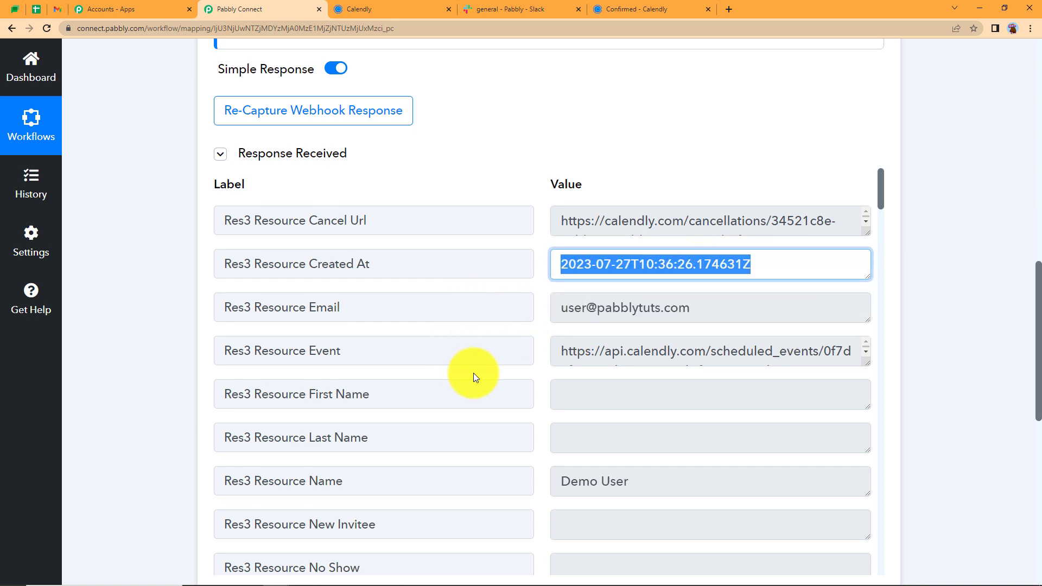
pyautogui.scroll(-7, 658, 295)
pyautogui.moveTo(686, 325); pyautogui.dragTo(496, 349)
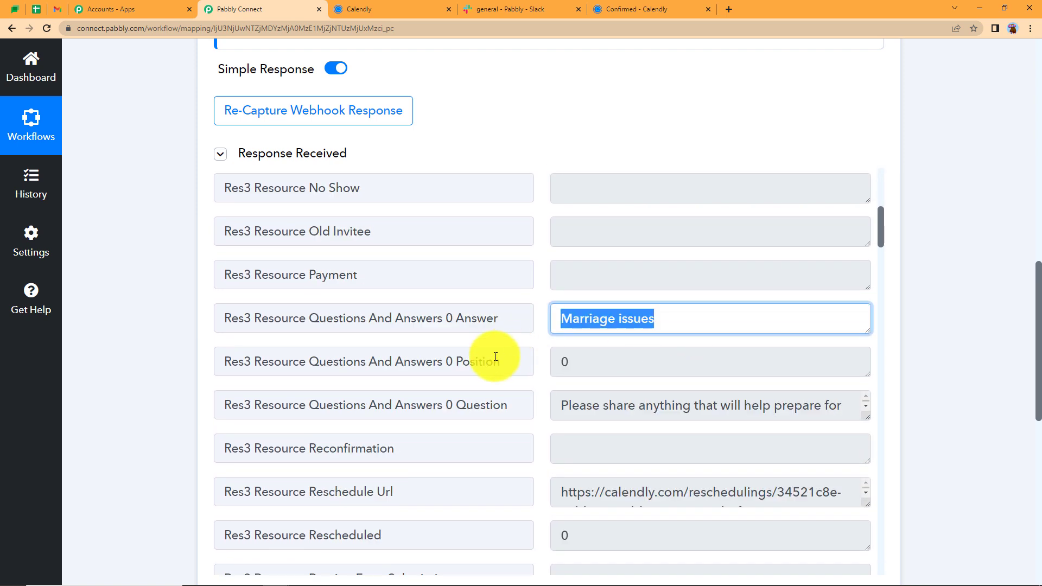
pyautogui.scroll(-2, 507, 377)
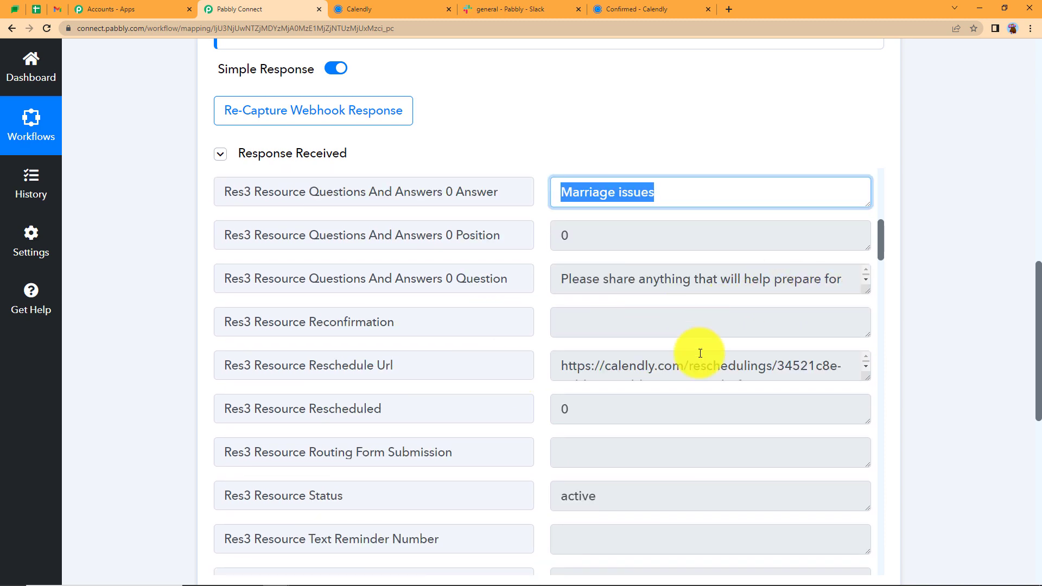
pyautogui.scroll(-10, 657, 429)
pyautogui.scroll(-10, 657, 429)
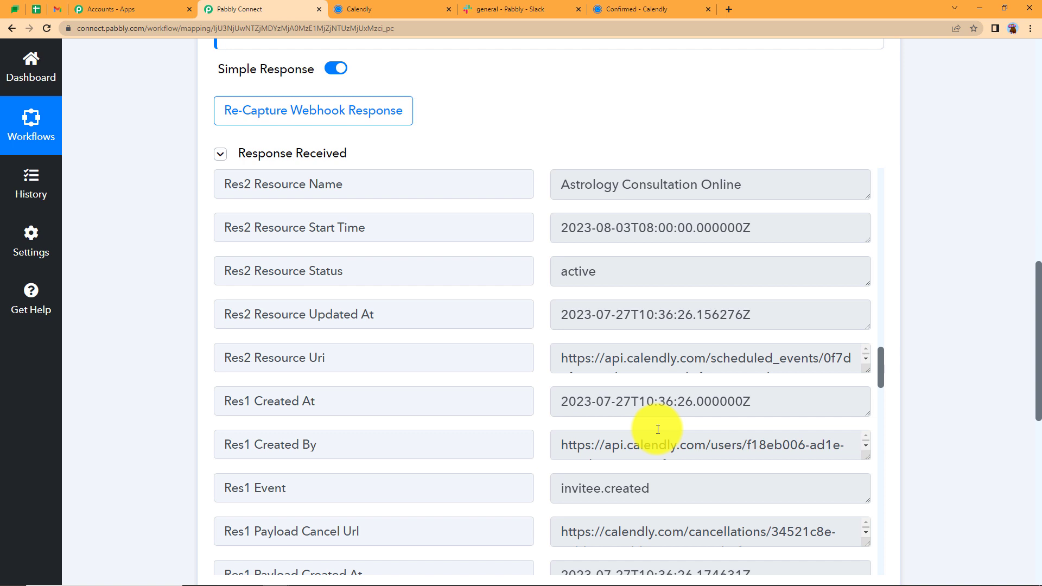
pyautogui.scroll(10, 657, 429)
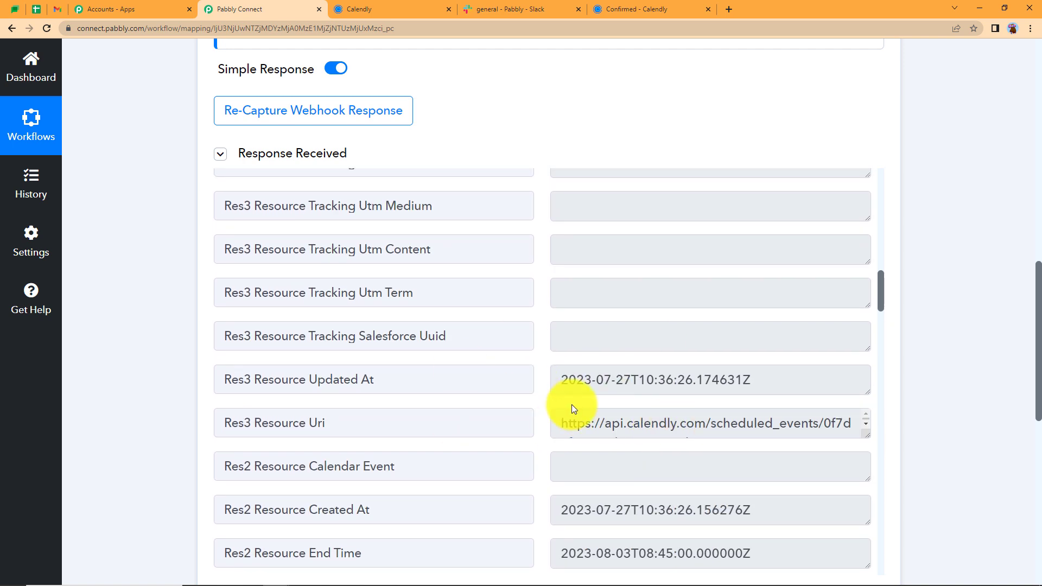
# Check the Slack general channel, then scroll back to the workflow's top
pyautogui.click(485, 10)
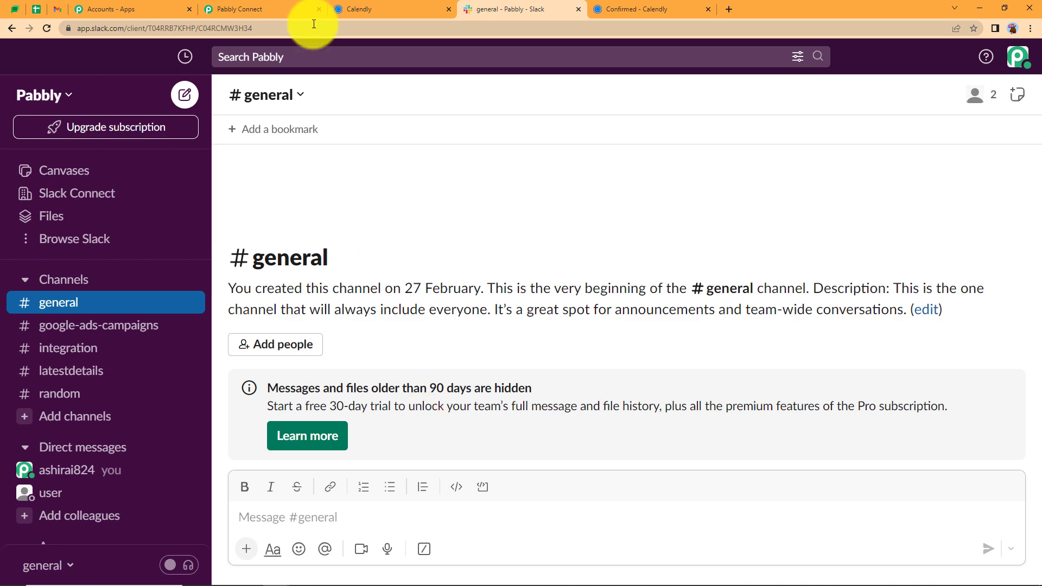
pyautogui.click(260, 9)
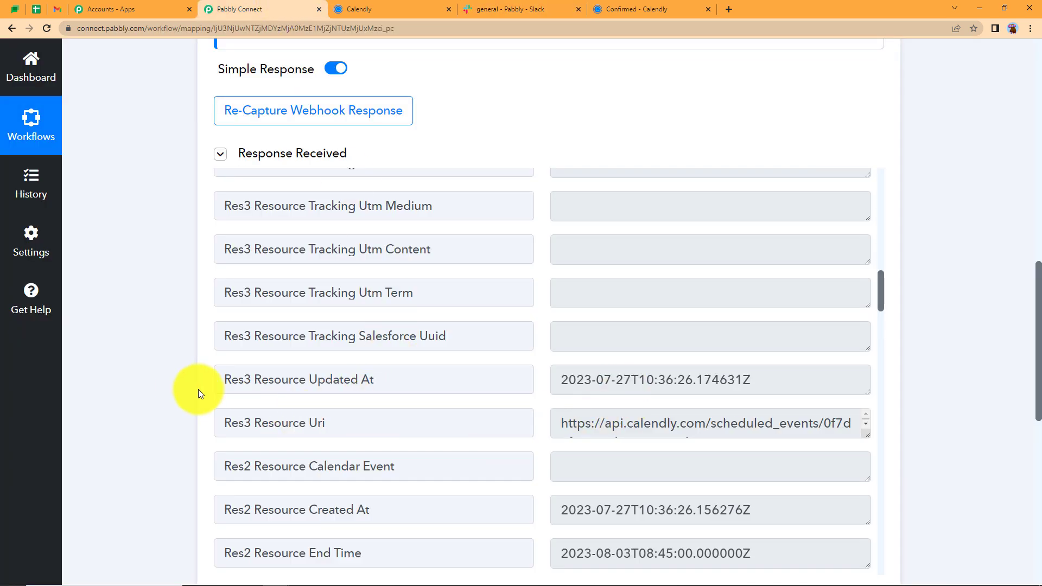
pyautogui.scroll(15, 187, 389)
pyautogui.scroll(1, 184, 389)
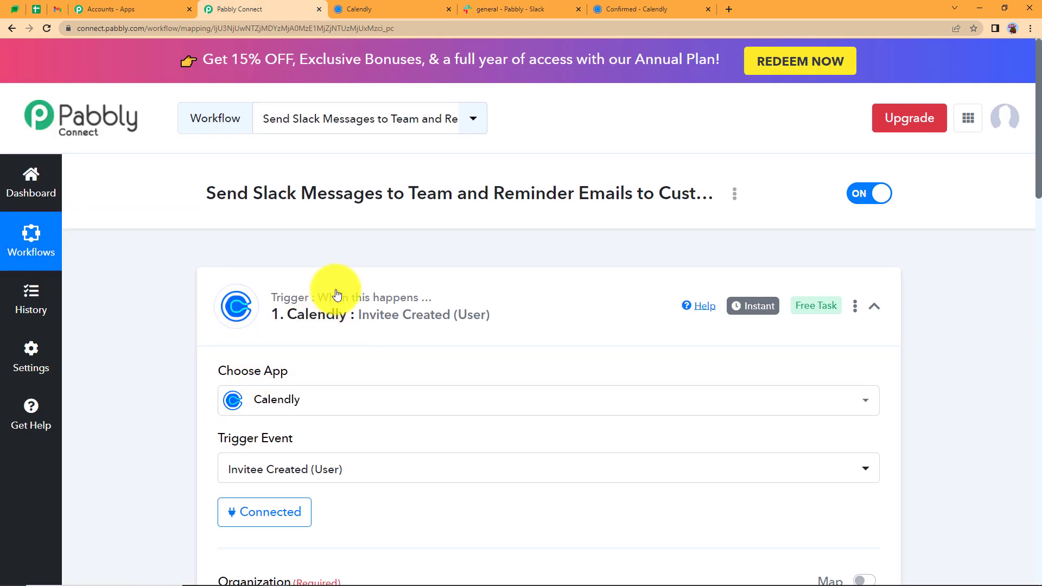
# Add Slack as the second step with the Send Channel Message action event
pyautogui.click(342, 296)
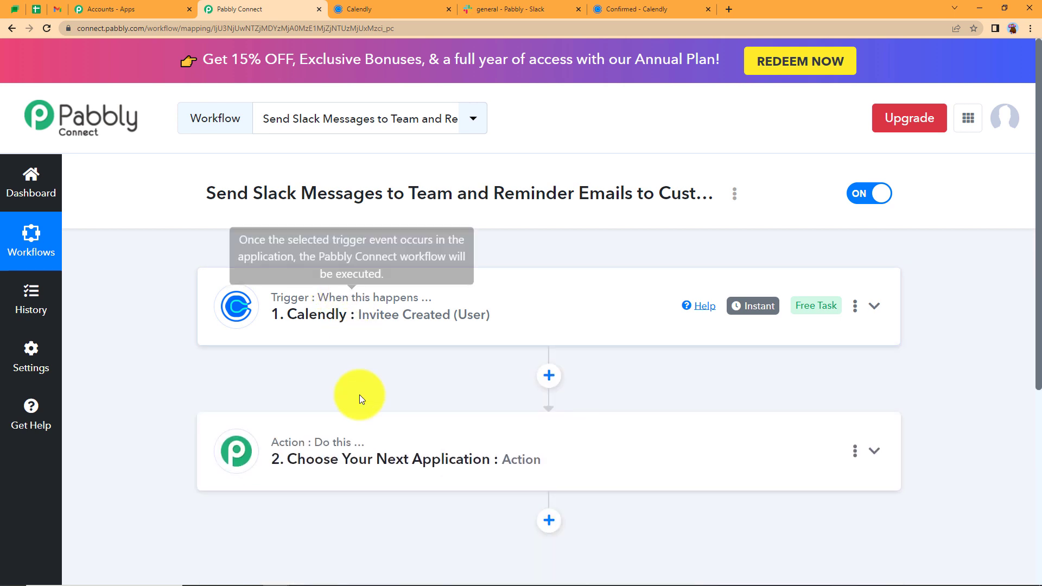
pyautogui.click(356, 442)
pyautogui.scroll(-2, 211, 499)
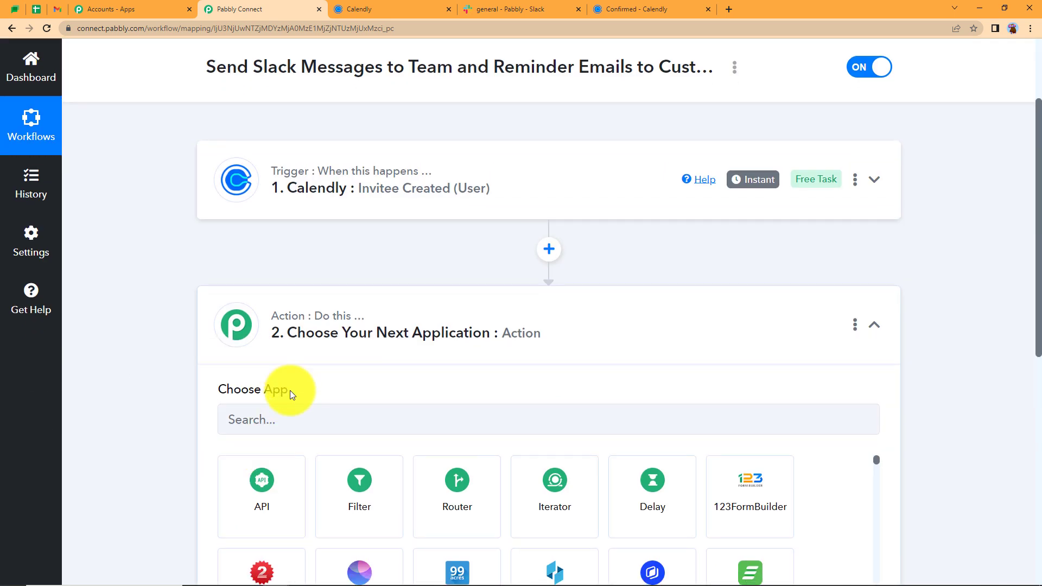
pyautogui.click(291, 416)
pyautogui.write('slack')
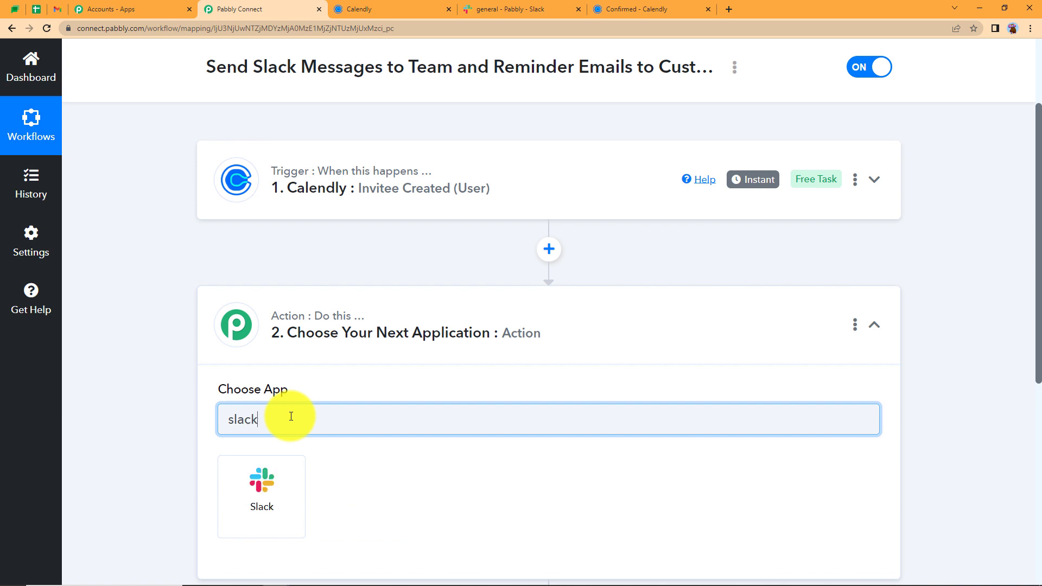
pyautogui.click(274, 479)
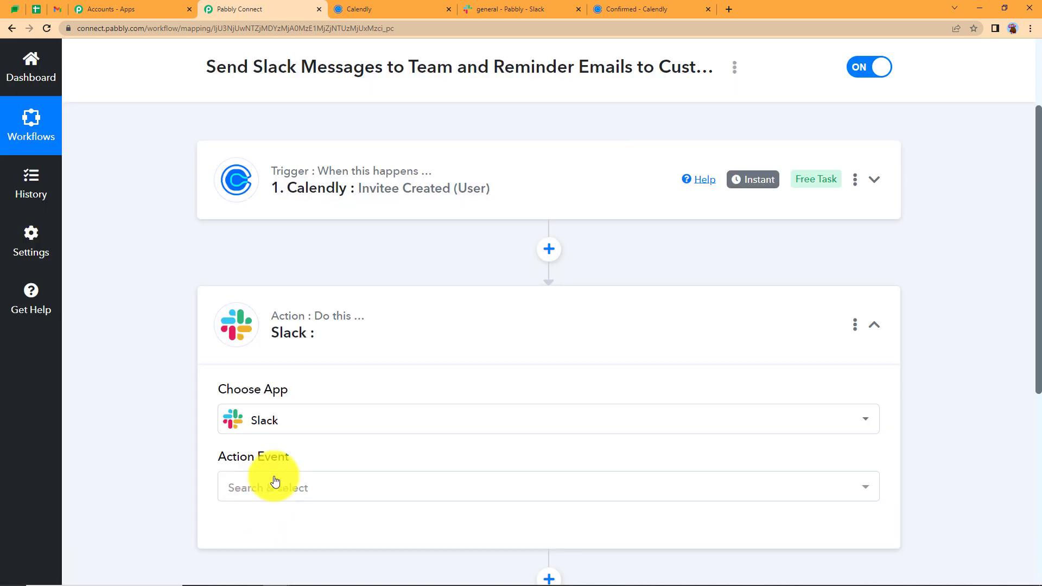
pyautogui.click(275, 483)
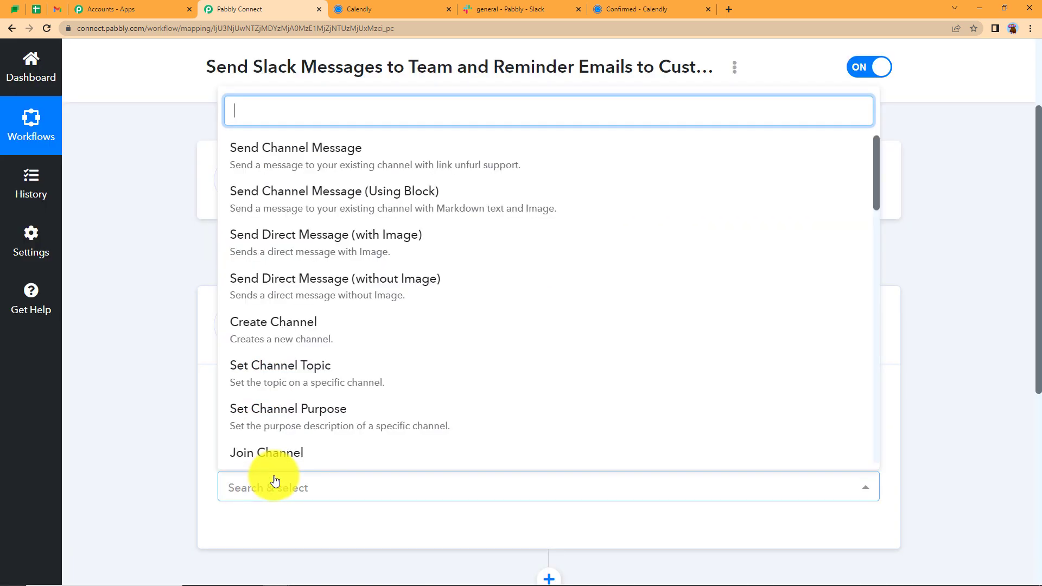
pyautogui.click(314, 164)
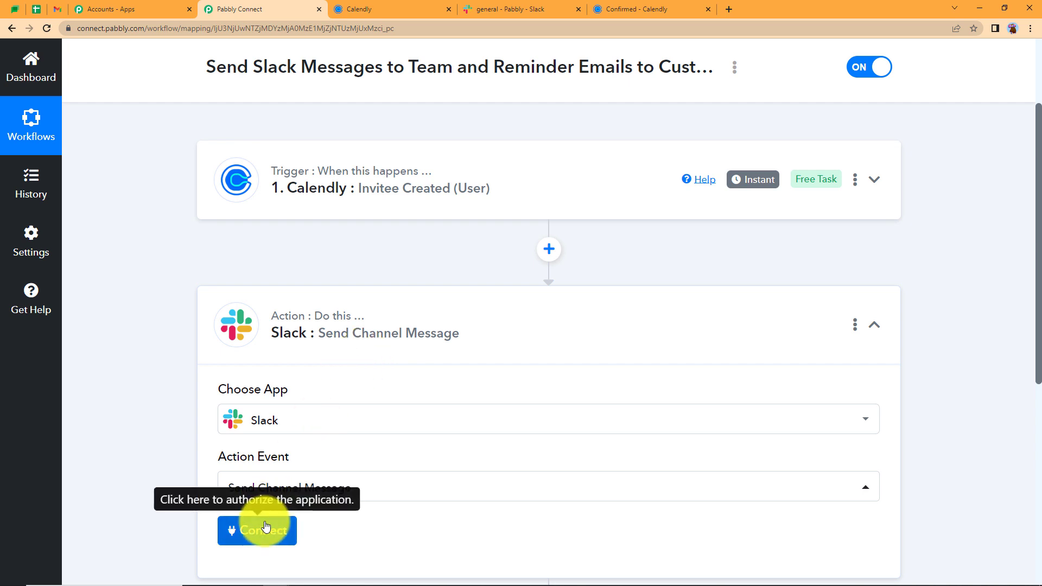
pyautogui.click(319, 194)
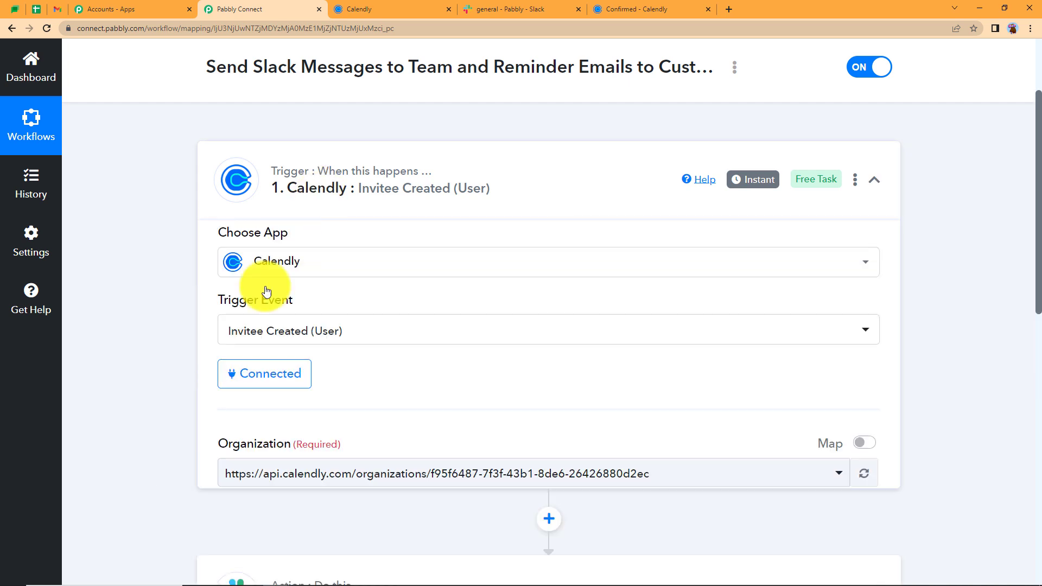
pyautogui.scroll(-10, 384, 342)
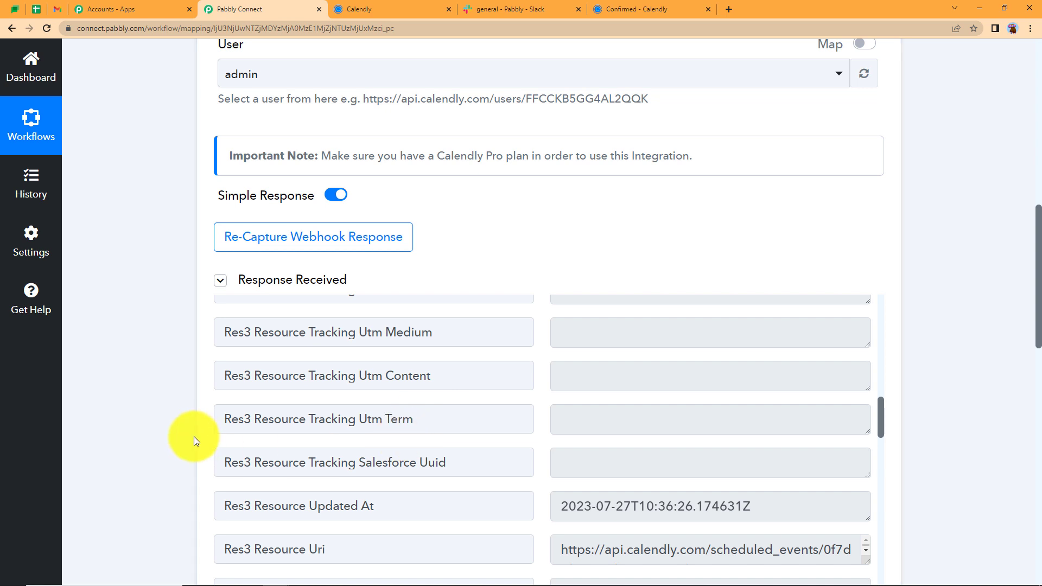
pyautogui.scroll(-5, 372, 449)
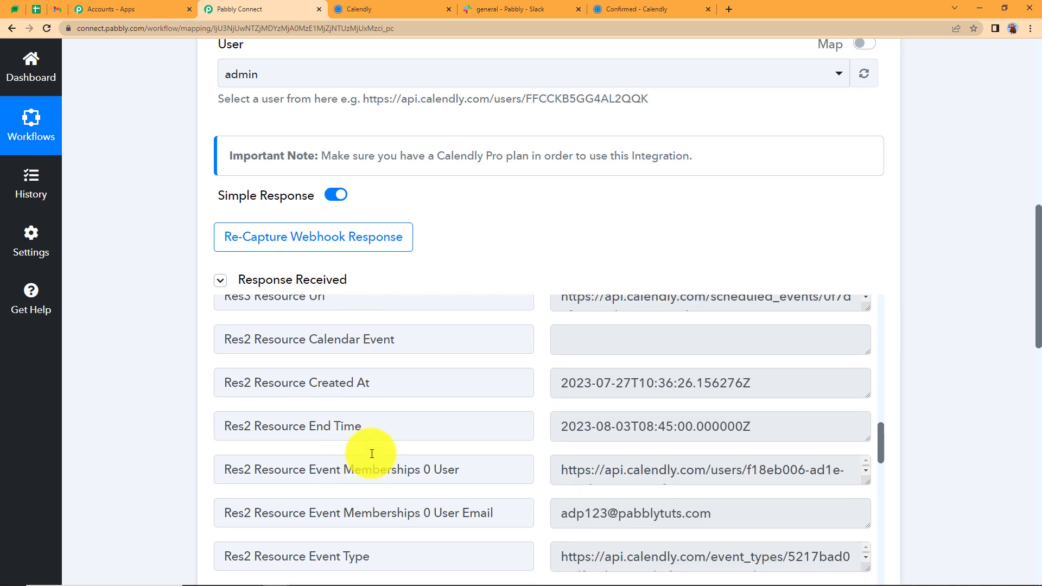
pyautogui.moveTo(554, 382); pyautogui.dragTo(790, 384)
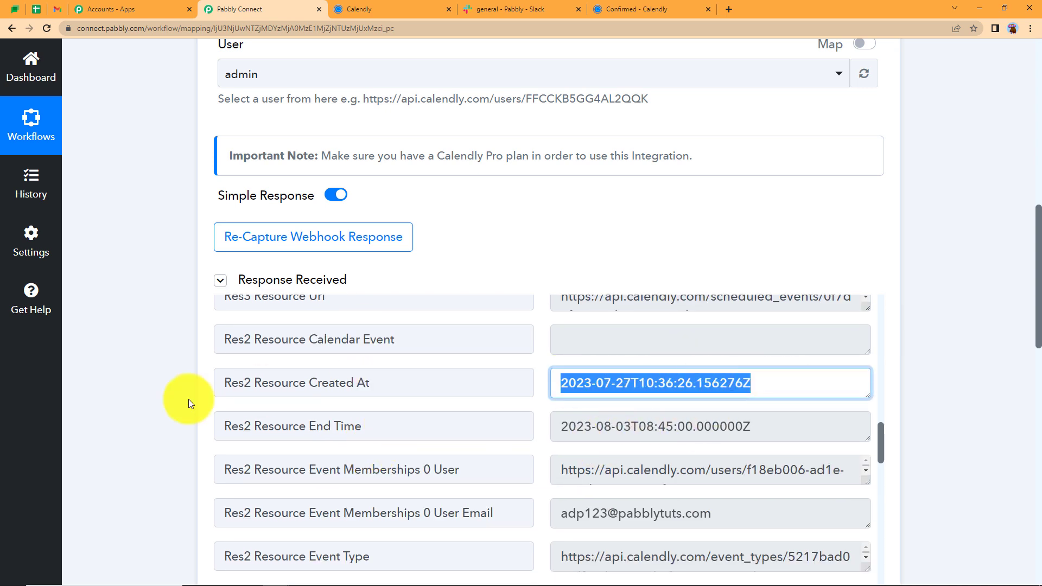
pyautogui.scroll(-5, 151, 403)
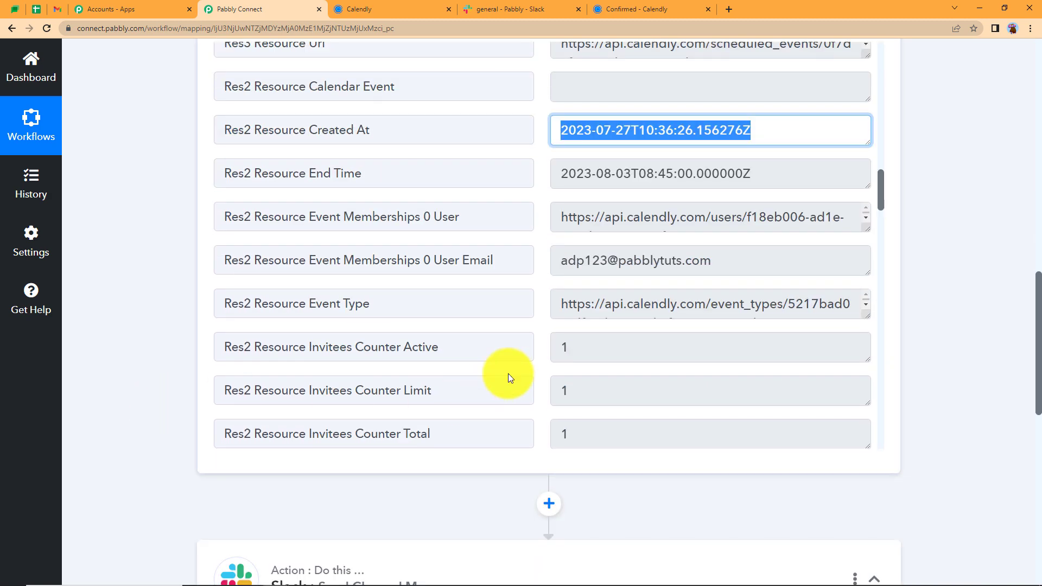
pyautogui.scroll(5, 508, 373)
pyautogui.scroll(7, 508, 374)
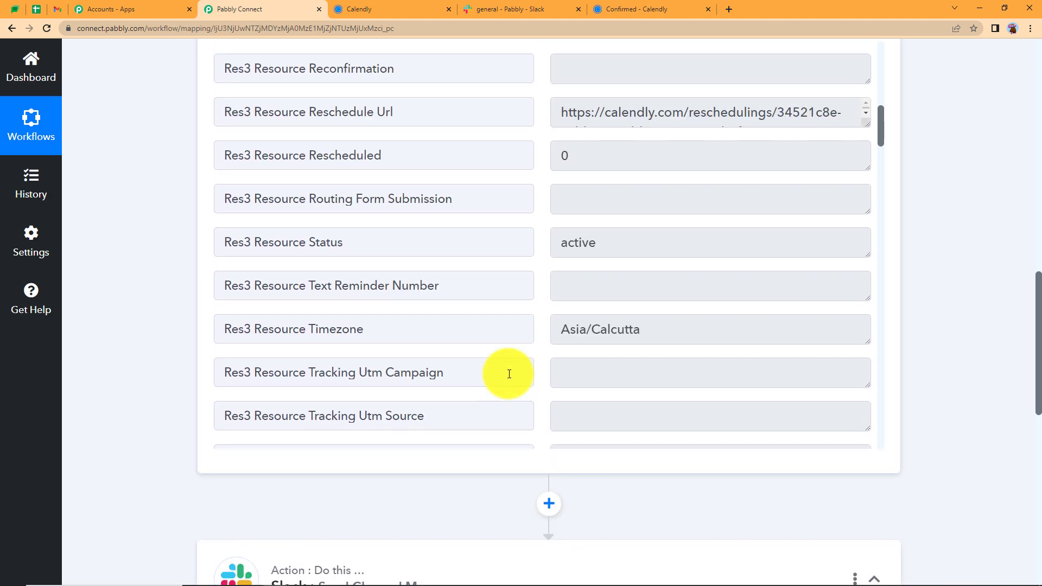
pyautogui.scroll(5, 509, 373)
pyautogui.scroll(7, 509, 374)
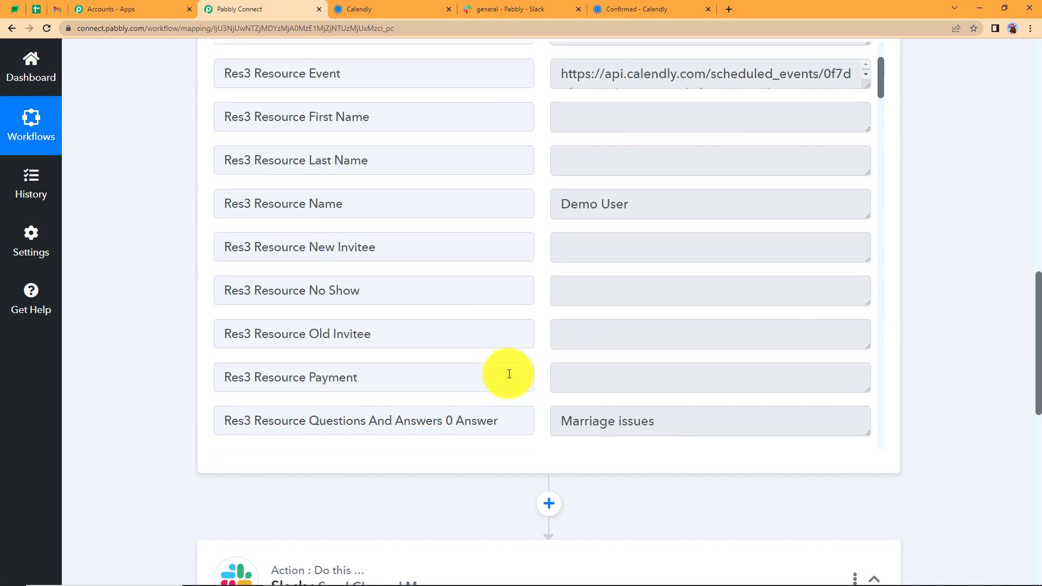
pyautogui.scroll(-14, 509, 374)
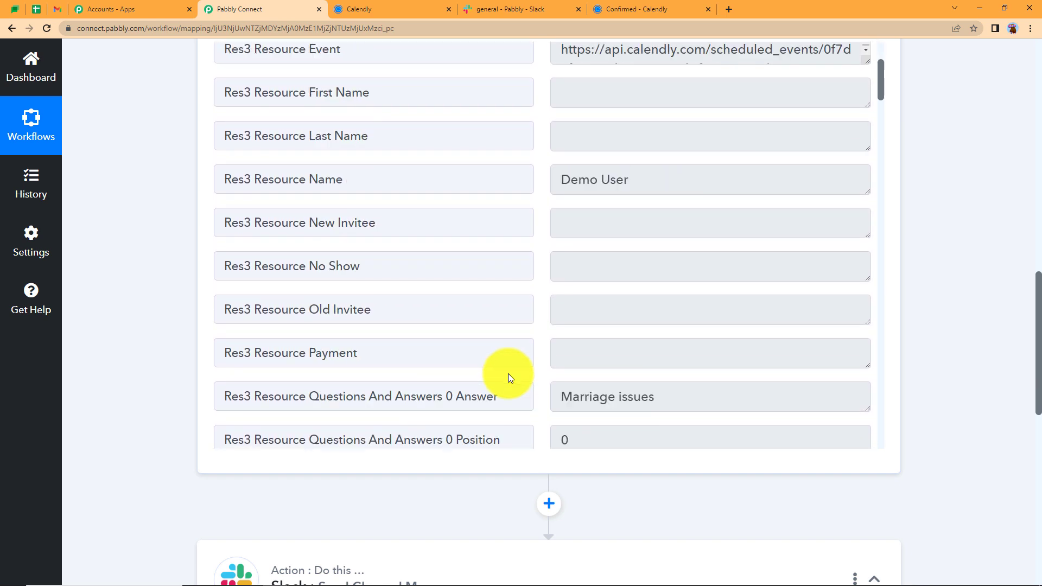
pyautogui.scroll(-5, 509, 374)
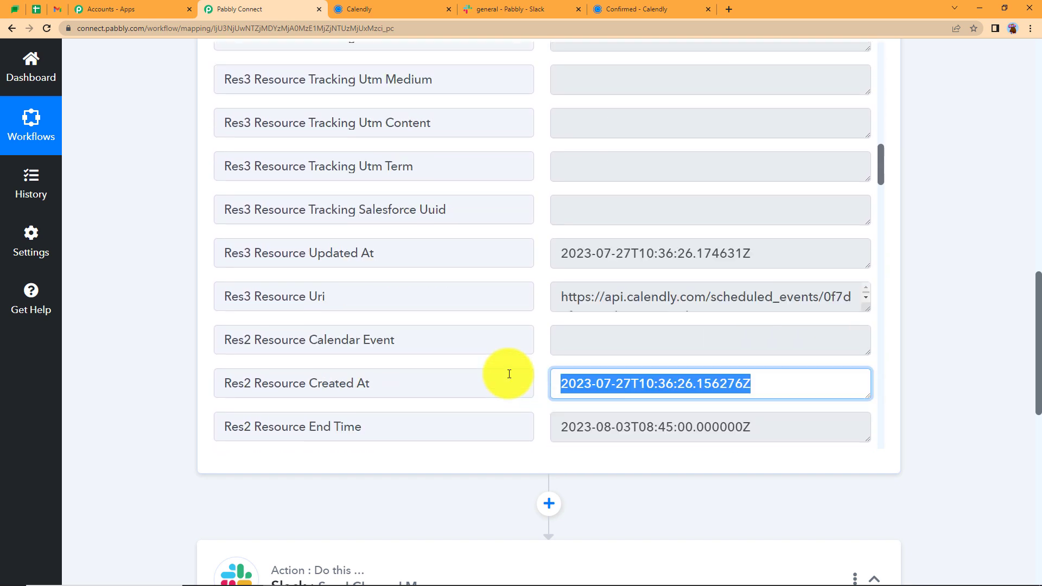
pyautogui.scroll(-5, 509, 374)
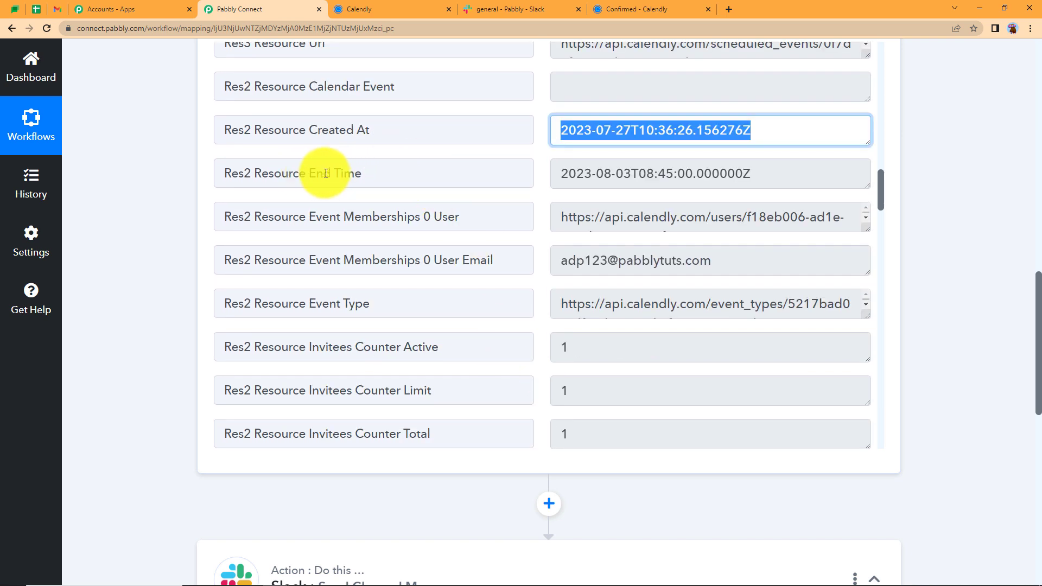
pyautogui.moveTo(309, 173); pyautogui.dragTo(361, 193)
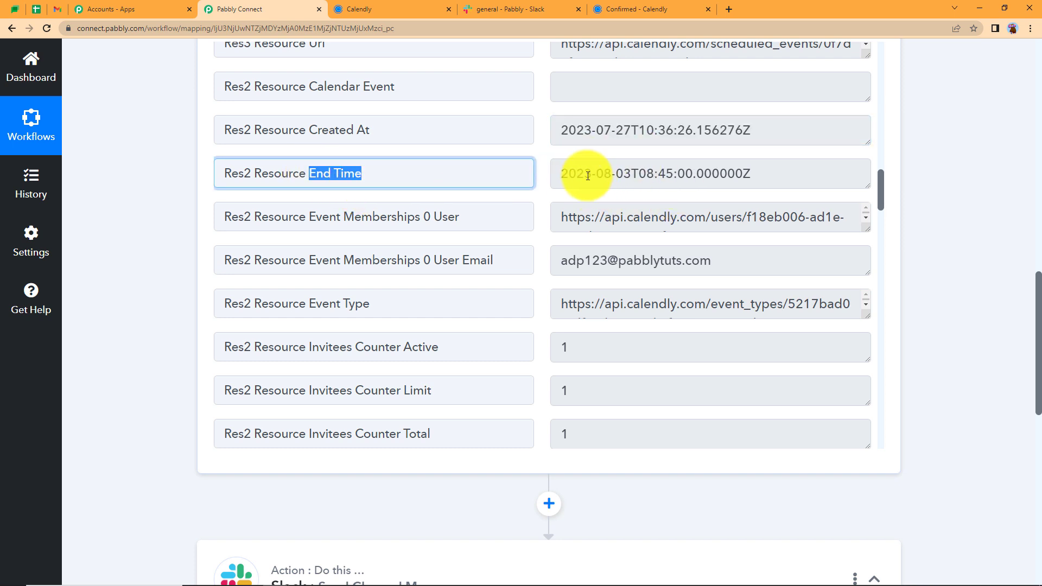
pyautogui.moveTo(561, 174); pyautogui.dragTo(768, 174)
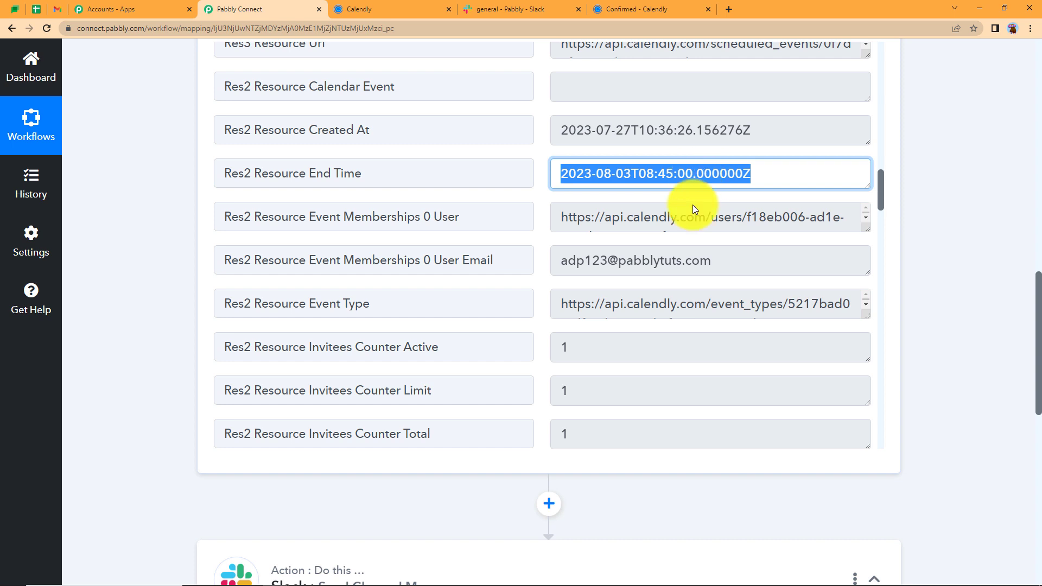
pyautogui.scroll(-2, 488, 342)
pyautogui.scroll(-2, 472, 349)
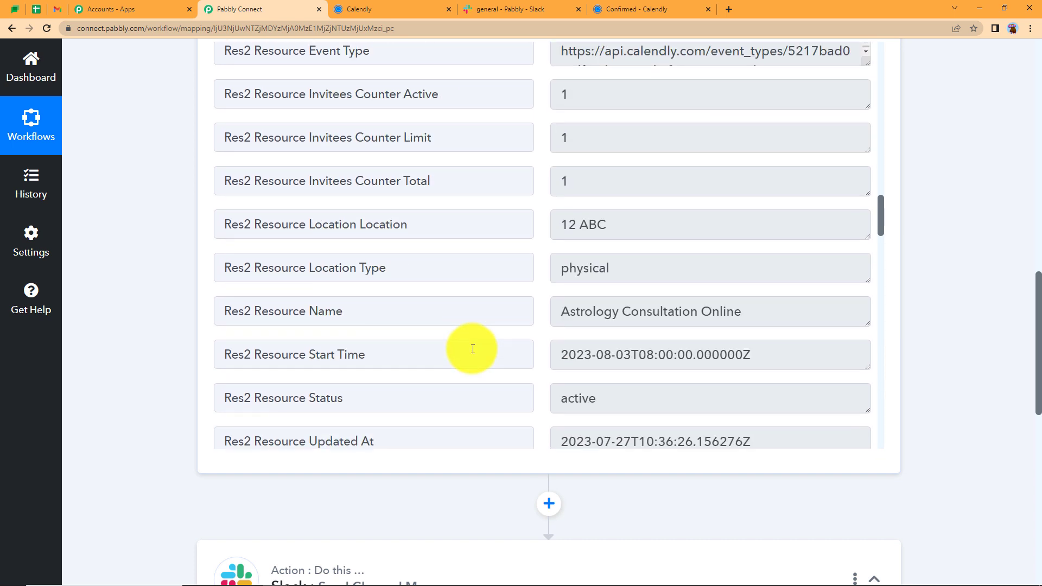
pyautogui.moveTo(560, 358); pyautogui.dragTo(769, 367)
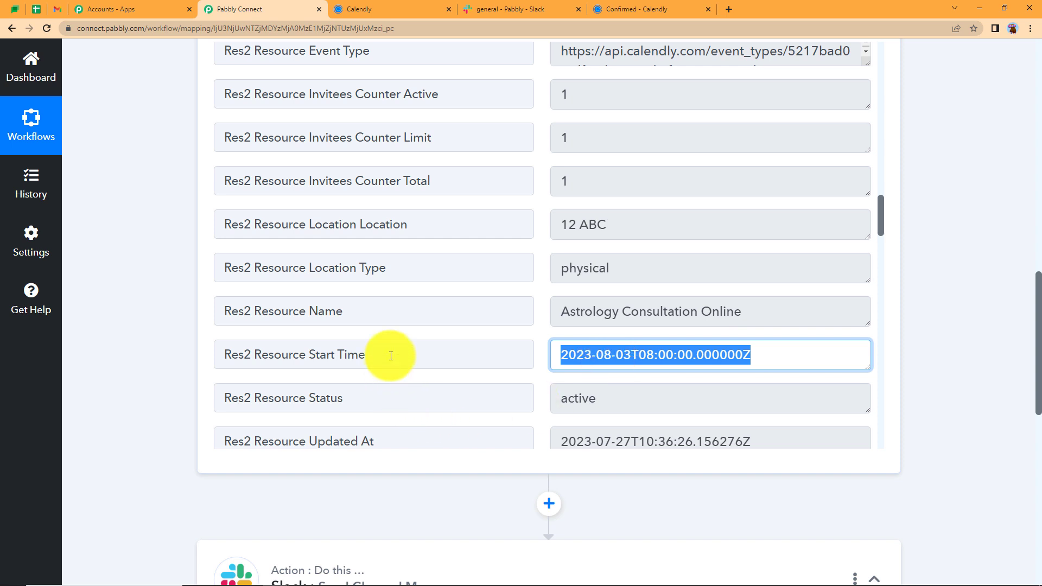
pyautogui.moveTo(391, 356); pyautogui.dragTo(151, 406)
pyautogui.click(152, 406)
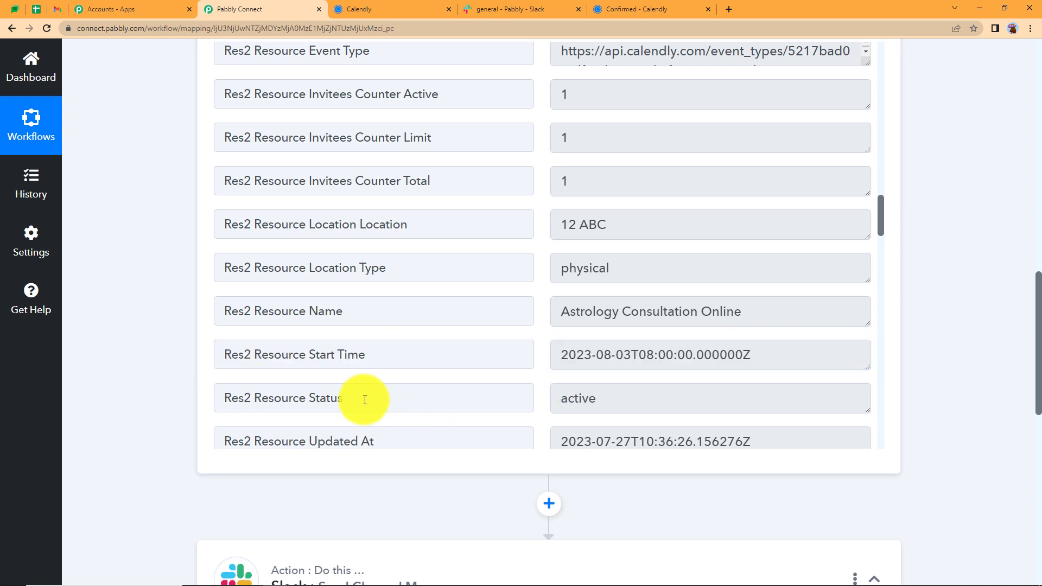
pyautogui.scroll(15, 179, 390)
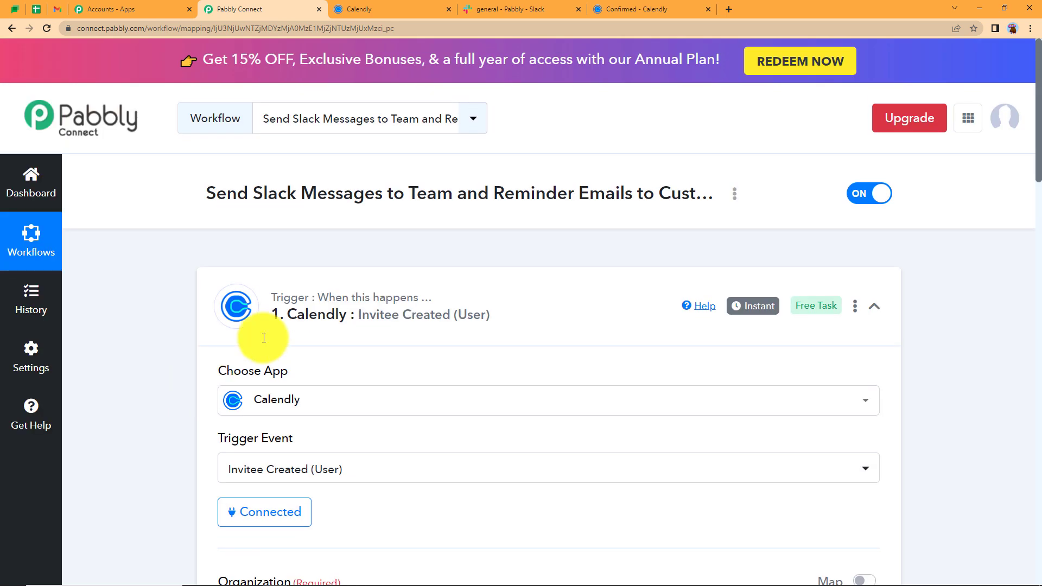
# Insert and connect a Date/Time Formatter step using Format Date with Time Zone after the trigger
pyautogui.click(266, 338)
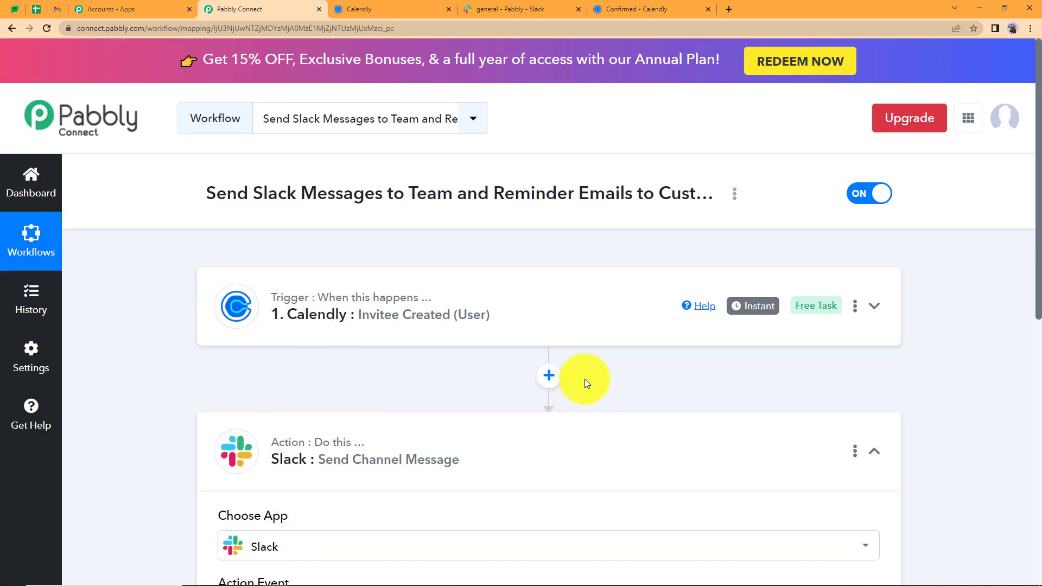
pyautogui.click(548, 376)
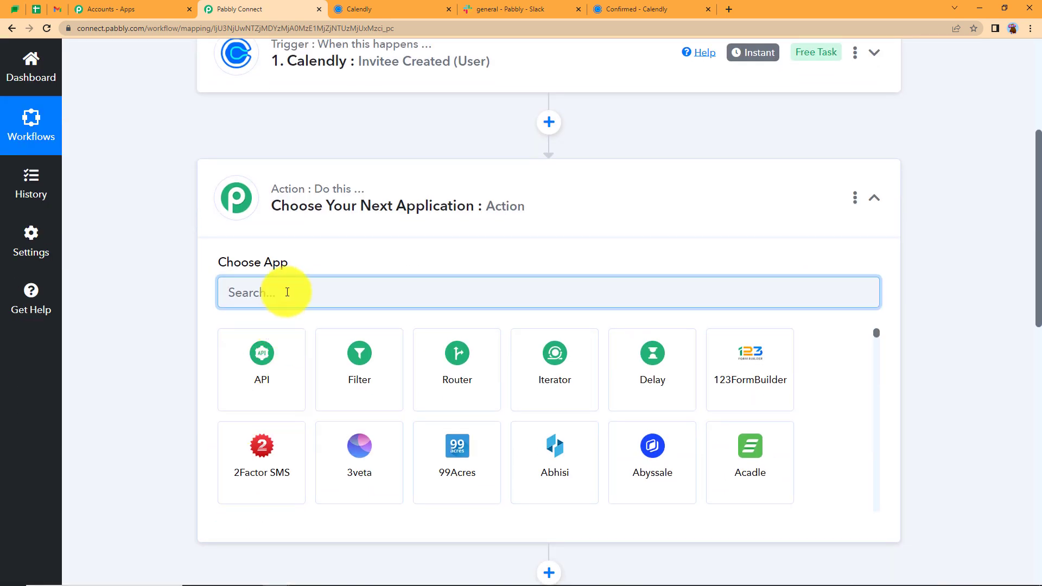
pyautogui.write('date')
pyautogui.click(282, 369)
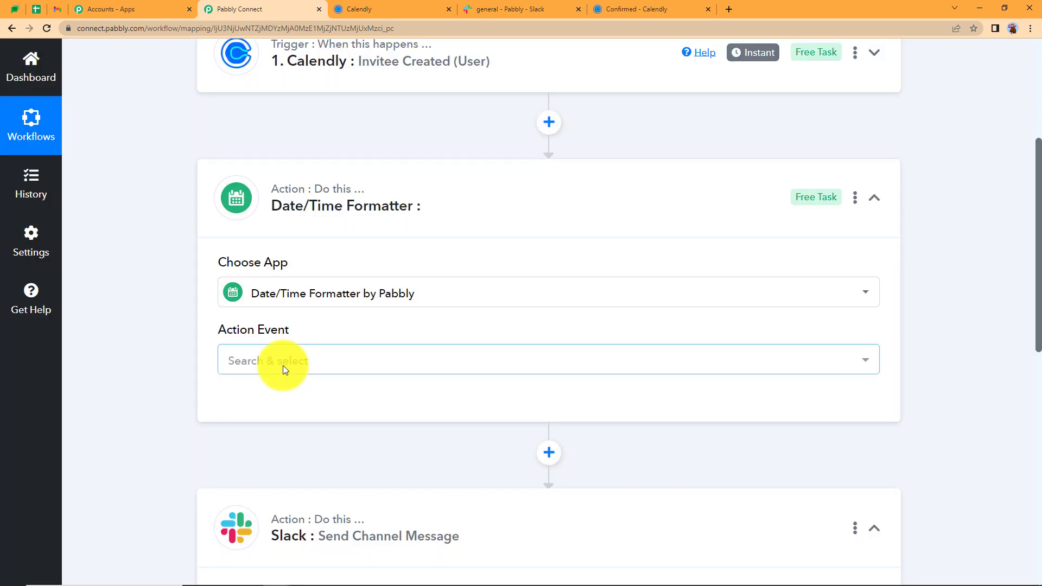
pyautogui.click(282, 360)
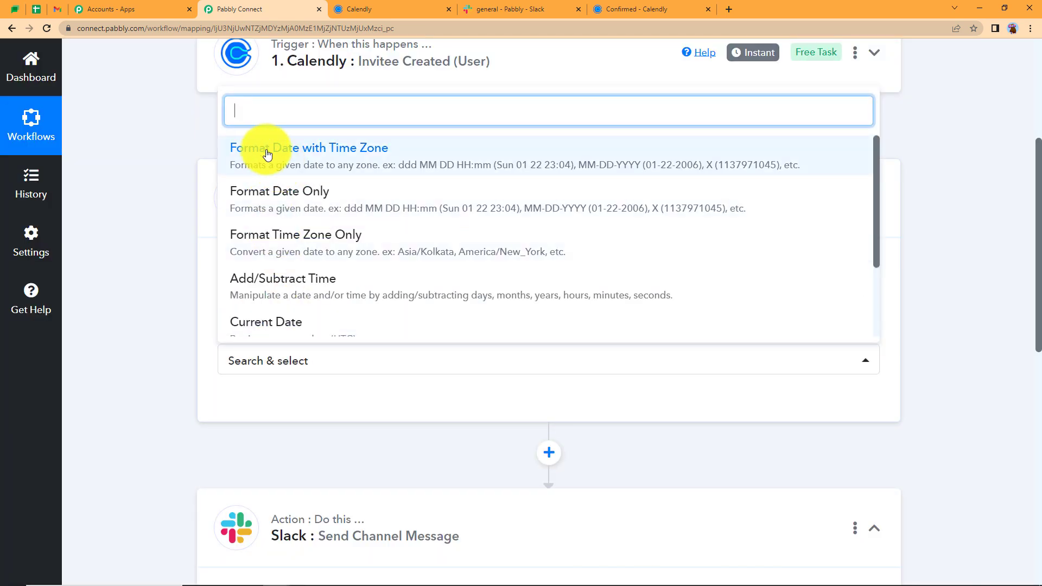
pyautogui.click(309, 158)
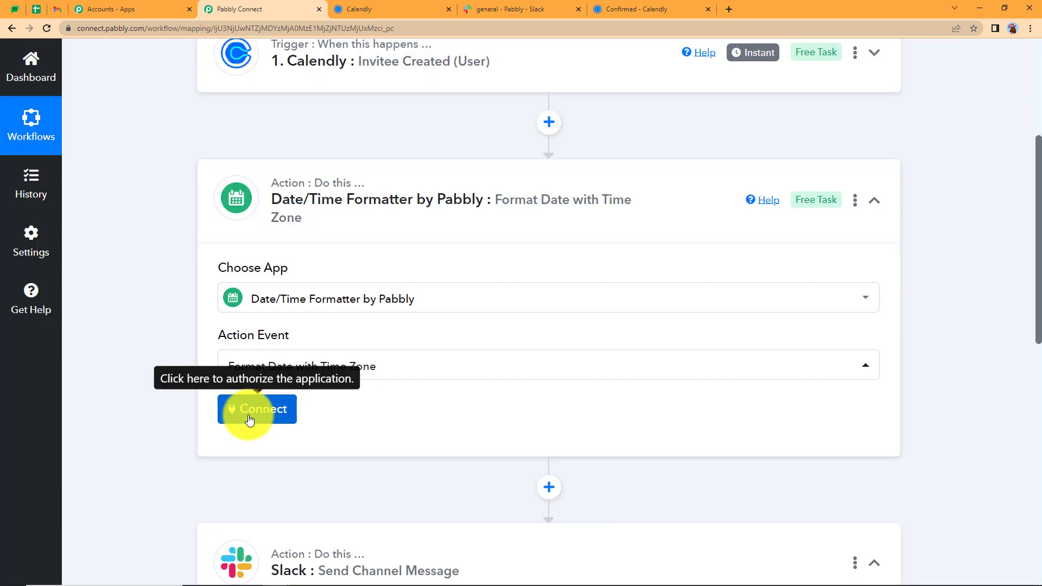
pyautogui.click(249, 419)
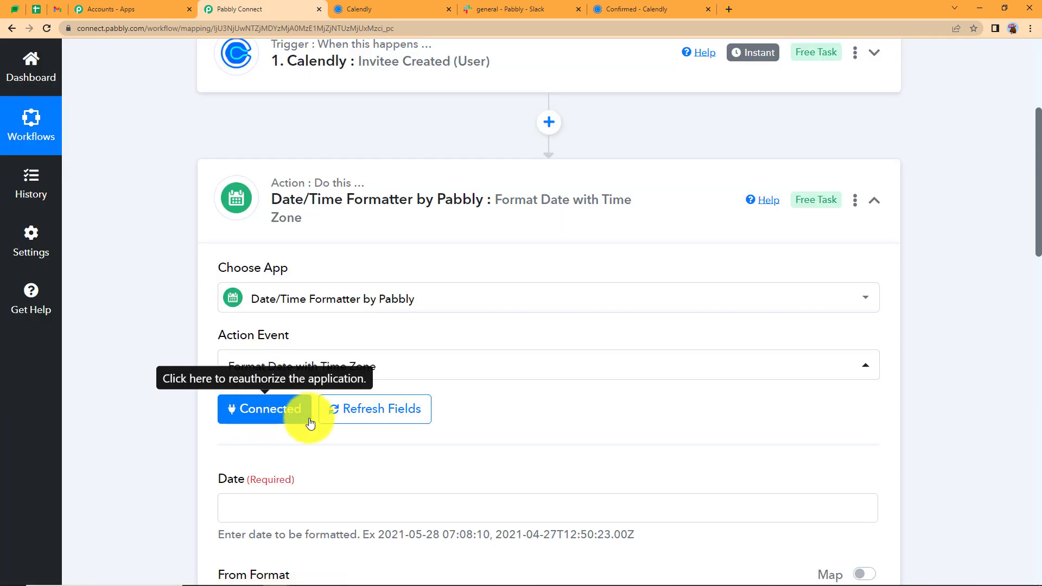
pyautogui.scroll(-4, 221, 455)
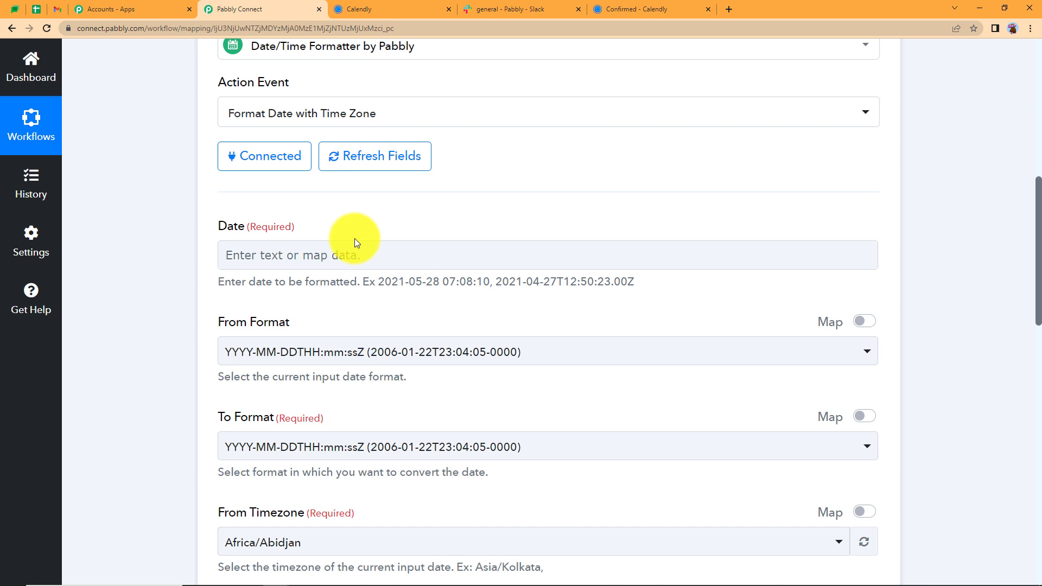
# Map Calendly's Res2 Resource Start Time into the formatter's date field
pyautogui.scroll(4, 354, 239)
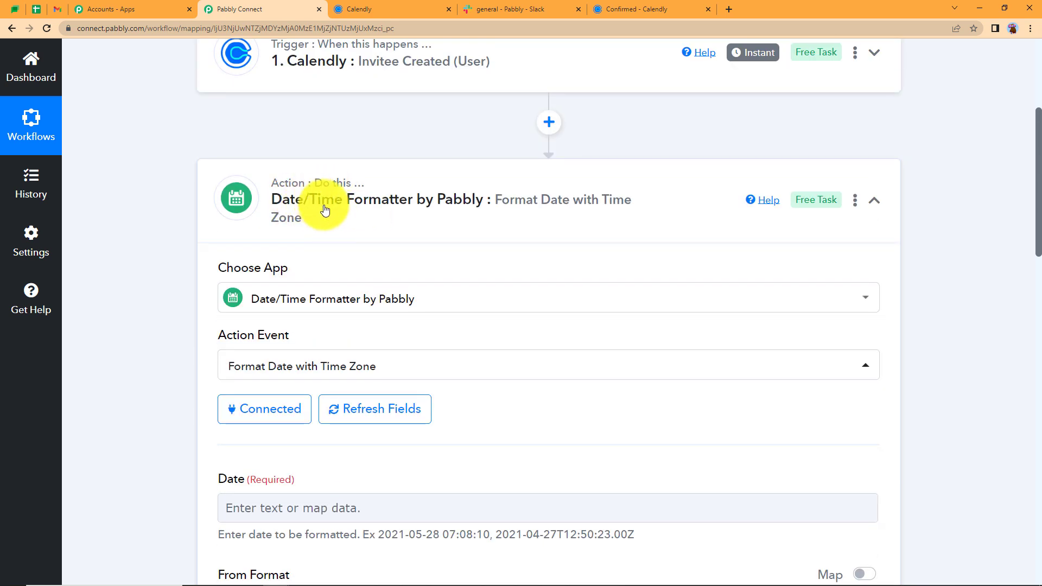
pyautogui.scroll(-4, 277, 262)
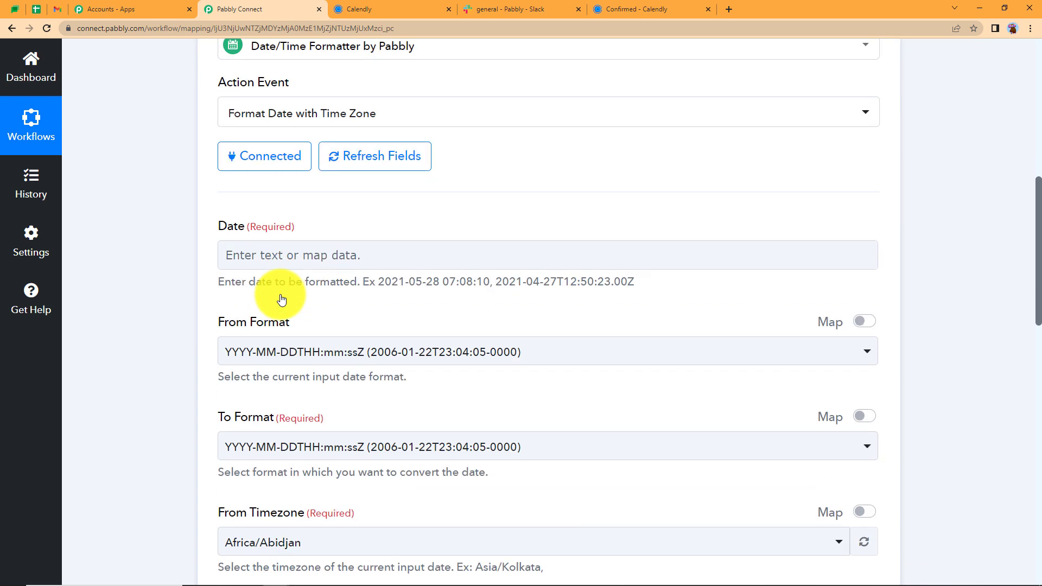
pyautogui.click(281, 265)
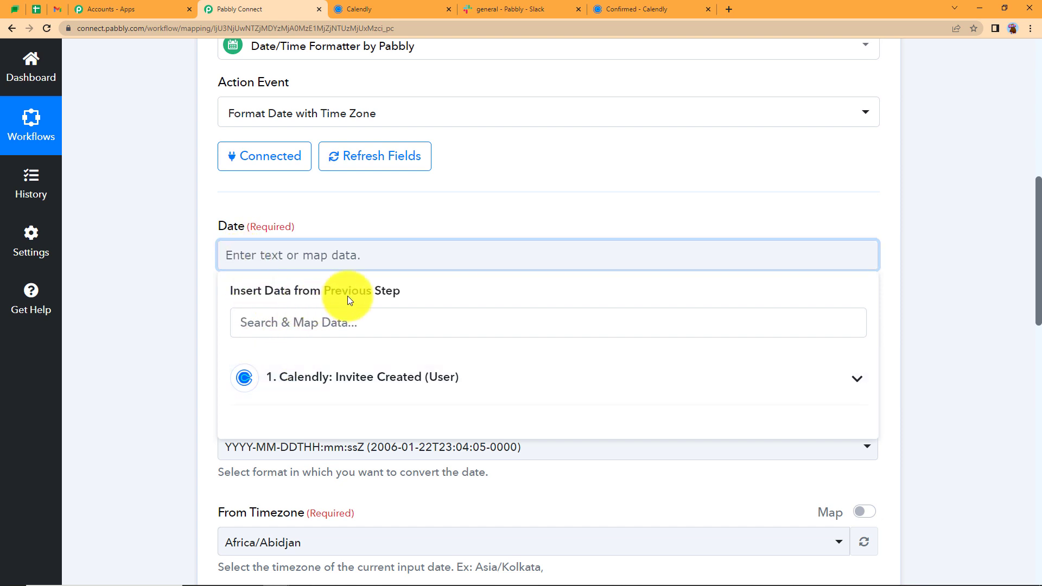
pyautogui.click(384, 374)
pyautogui.scroll(-3, 145, 380)
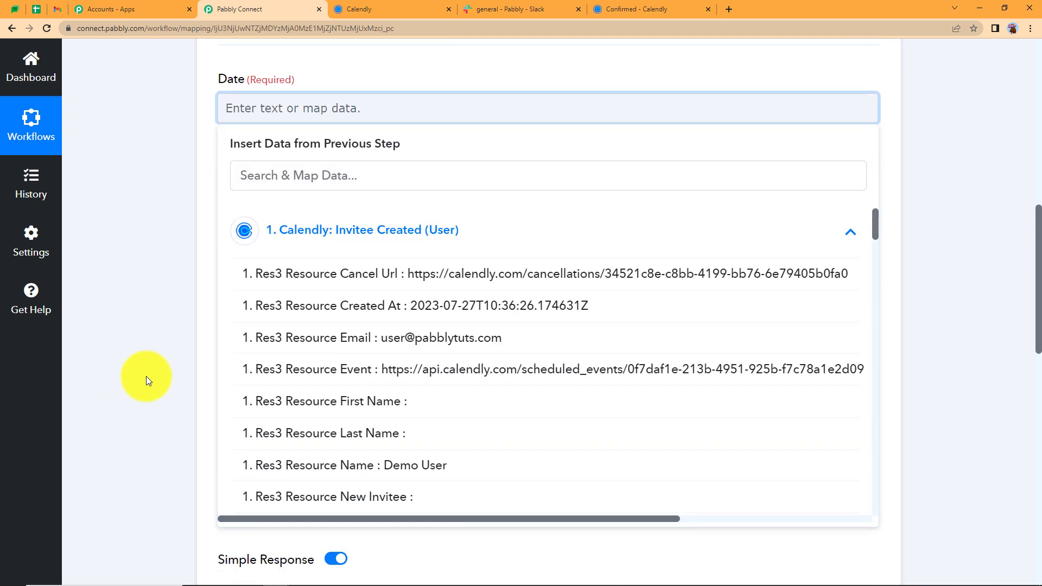
pyautogui.scroll(-2, 146, 376)
pyautogui.click(303, 67)
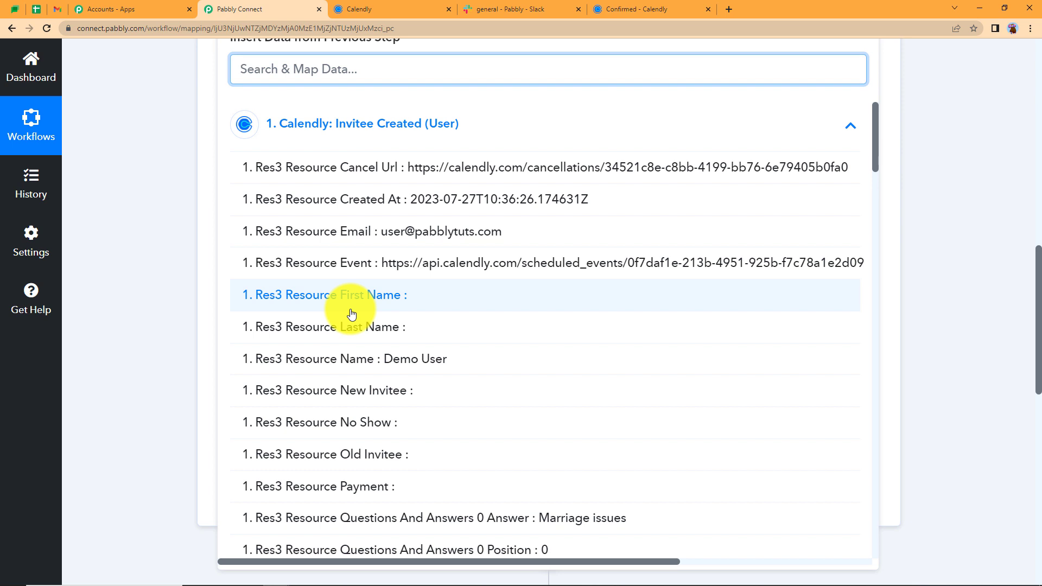
pyautogui.write('start')
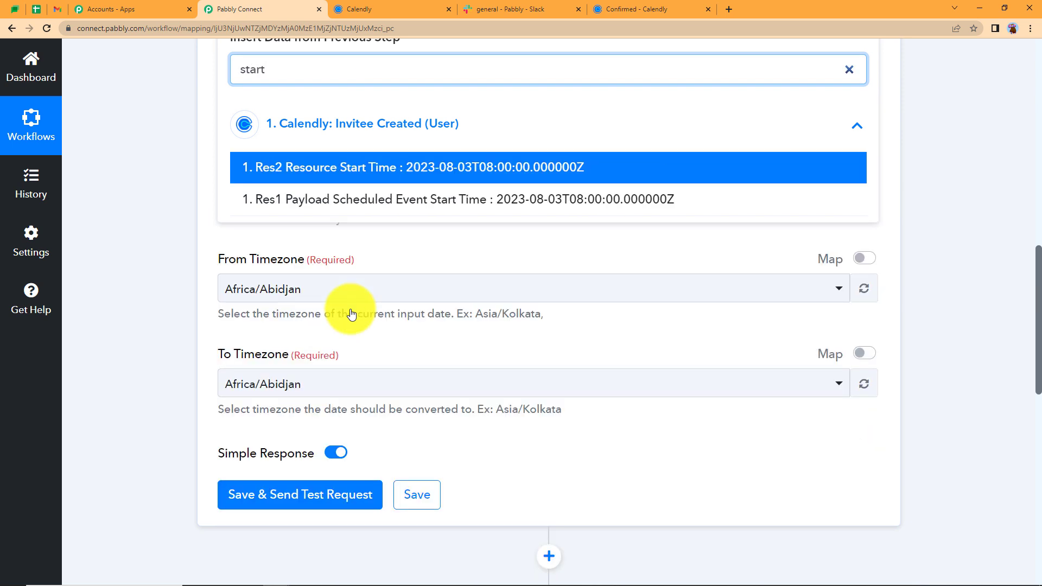
pyautogui.click(530, 171)
pyautogui.click(261, 78)
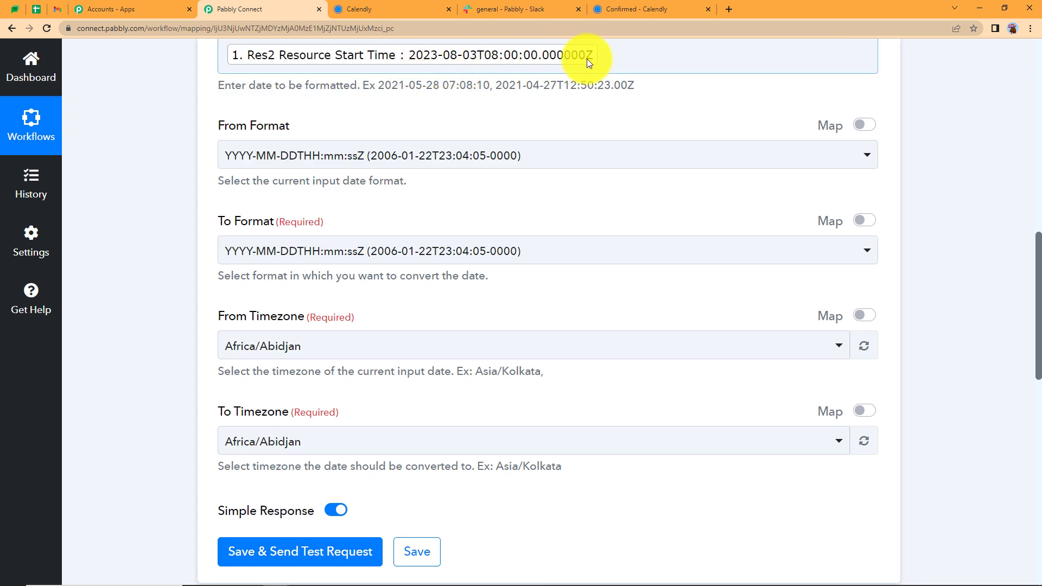
# Keep the YYYY-MM-DDTHH:mm:ssZ input format and output dates as DD/MM/YYYY hh:mm:ss A
pyautogui.click(241, 154)
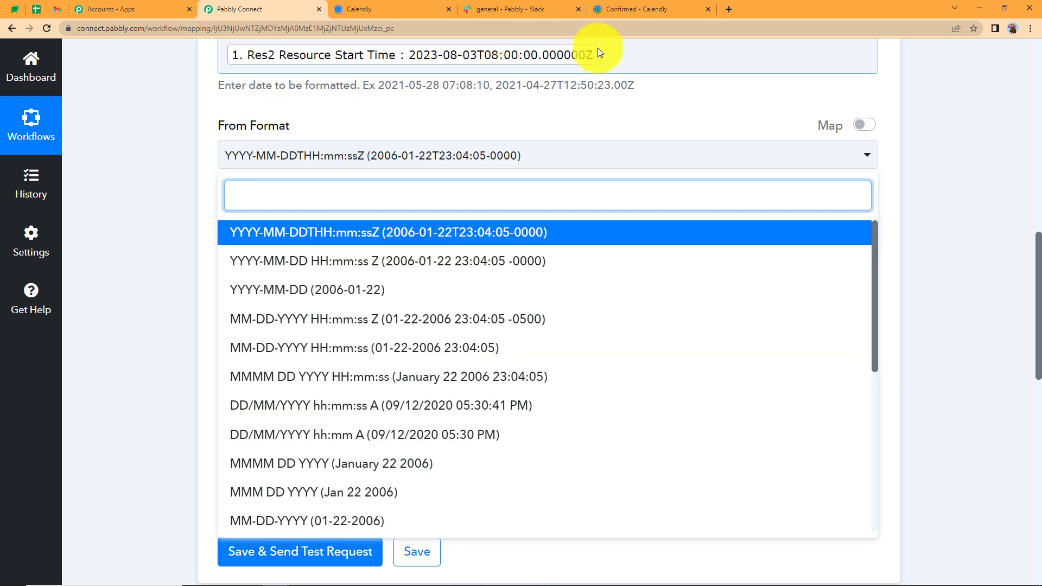
pyautogui.click(351, 241)
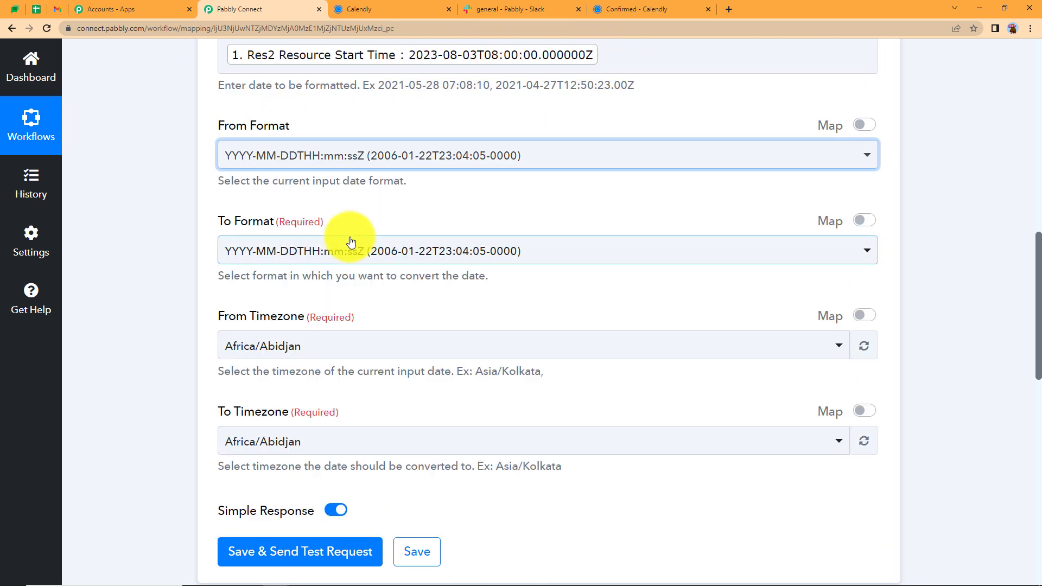
pyautogui.click(351, 241)
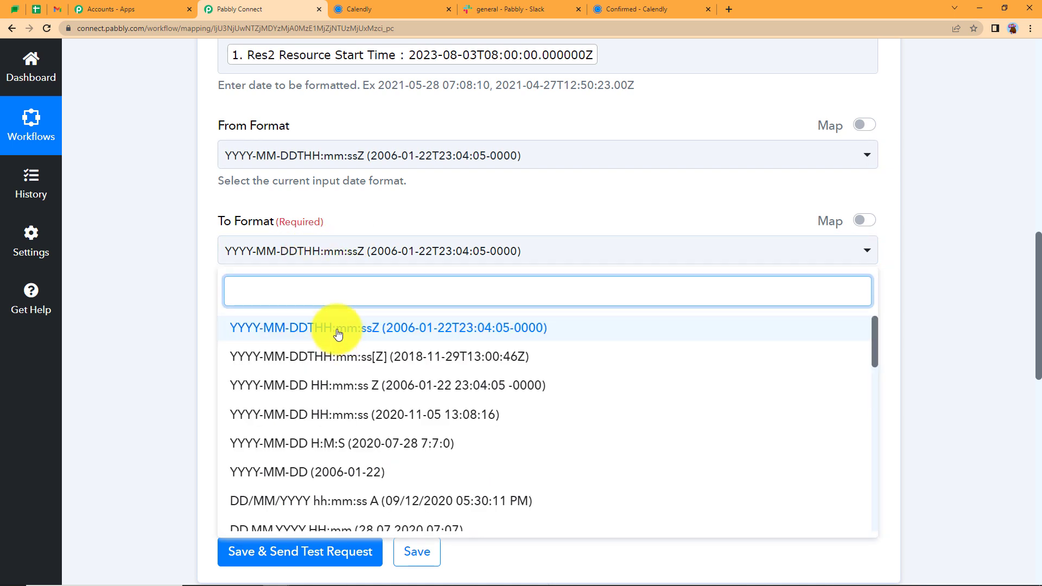
pyautogui.scroll(-3, 349, 435)
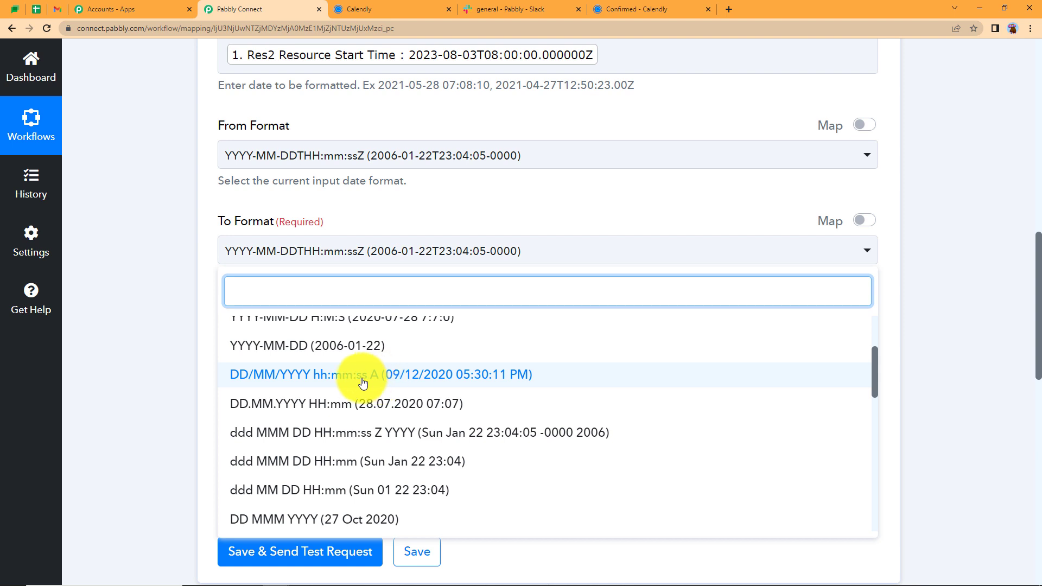
pyautogui.click(517, 377)
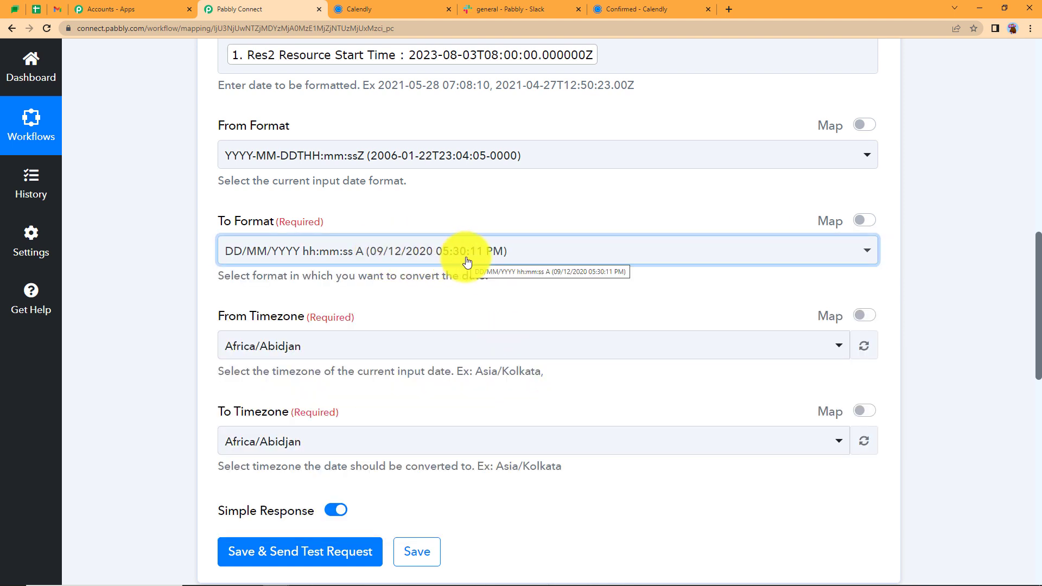
# Set the timezone conversion from Etc/UTC to Asia/Kolkata
pyautogui.click(331, 342)
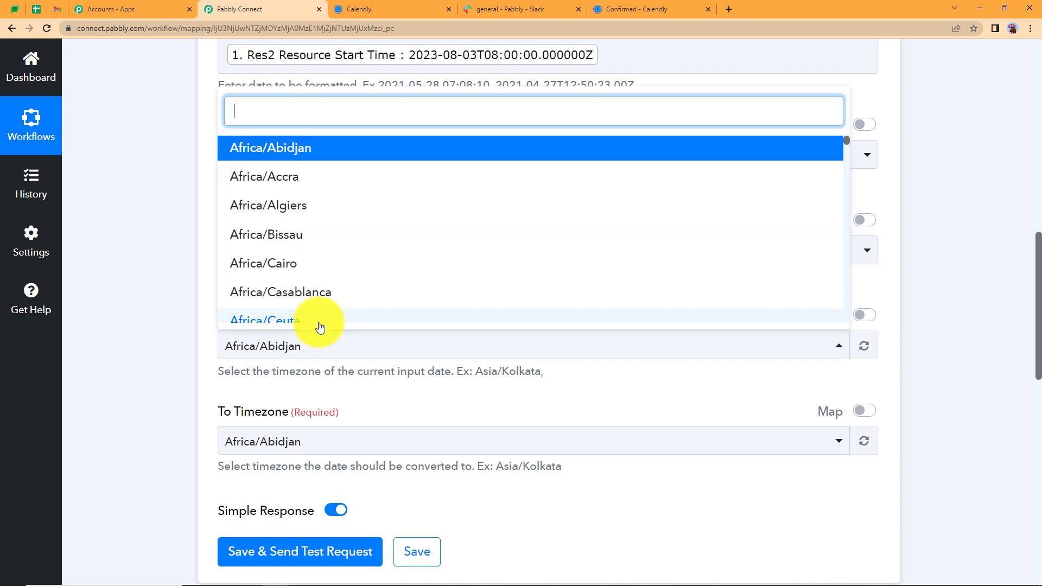
pyautogui.write('utc')
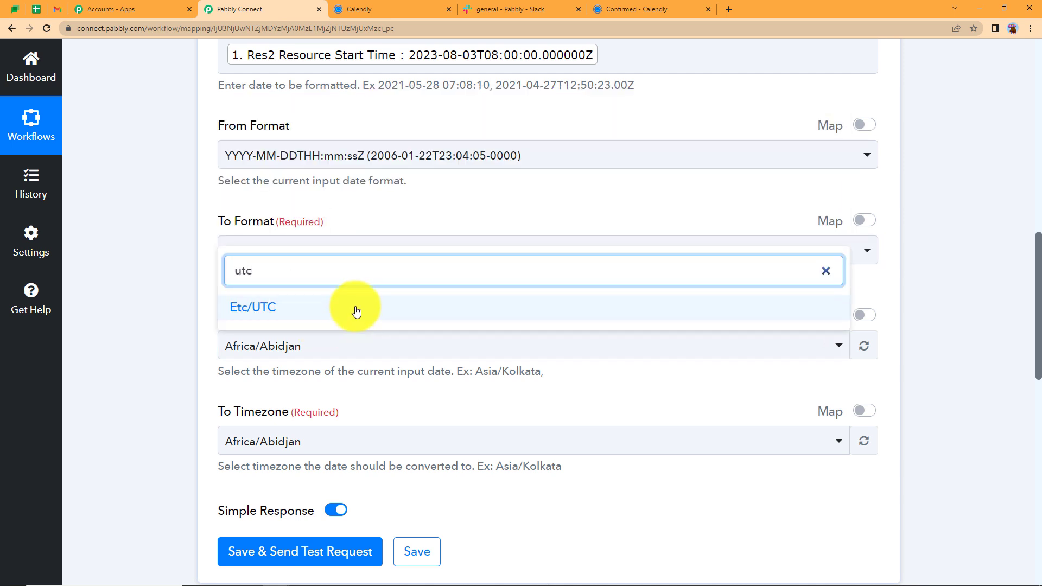
pyautogui.click(350, 309)
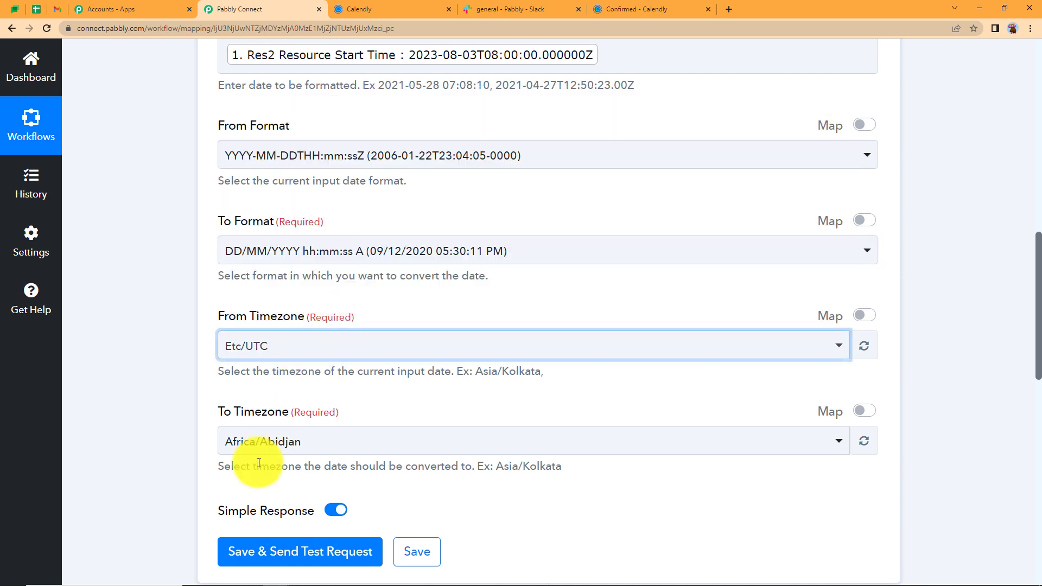
pyautogui.click(266, 441)
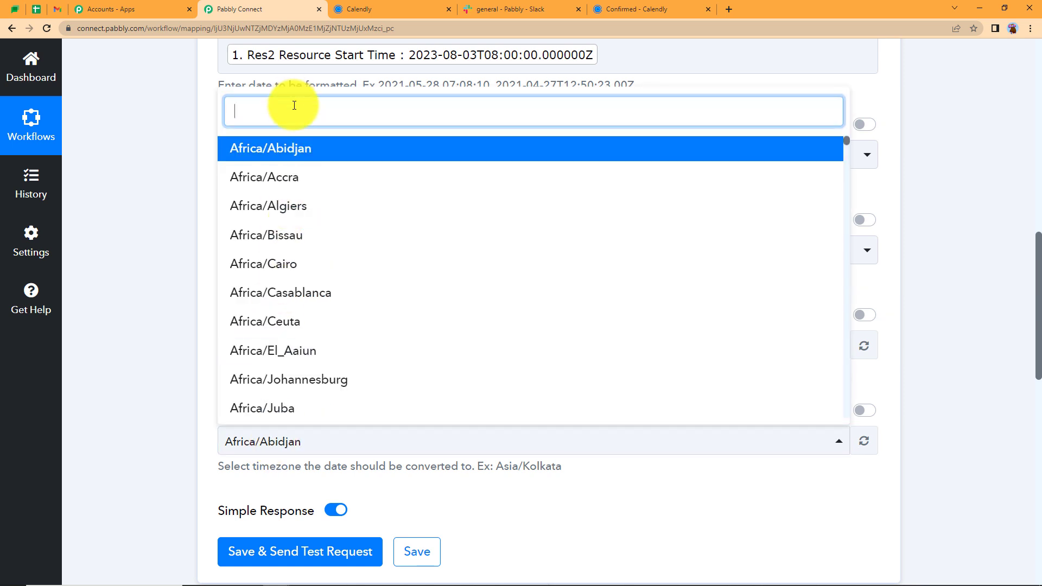
pyautogui.write('kol')
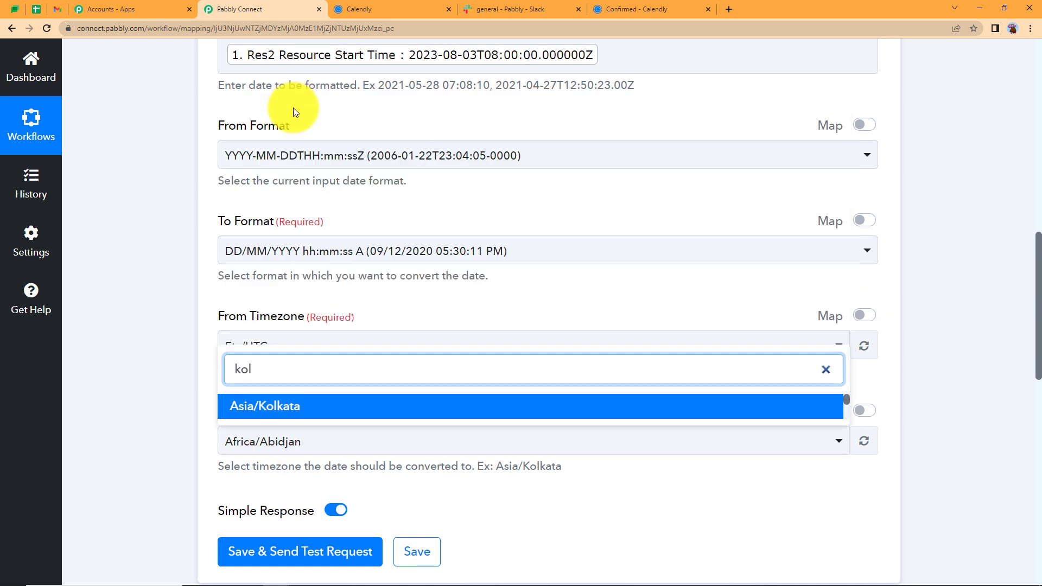
pyautogui.click(223, 405)
pyautogui.scroll(-5, 175, 368)
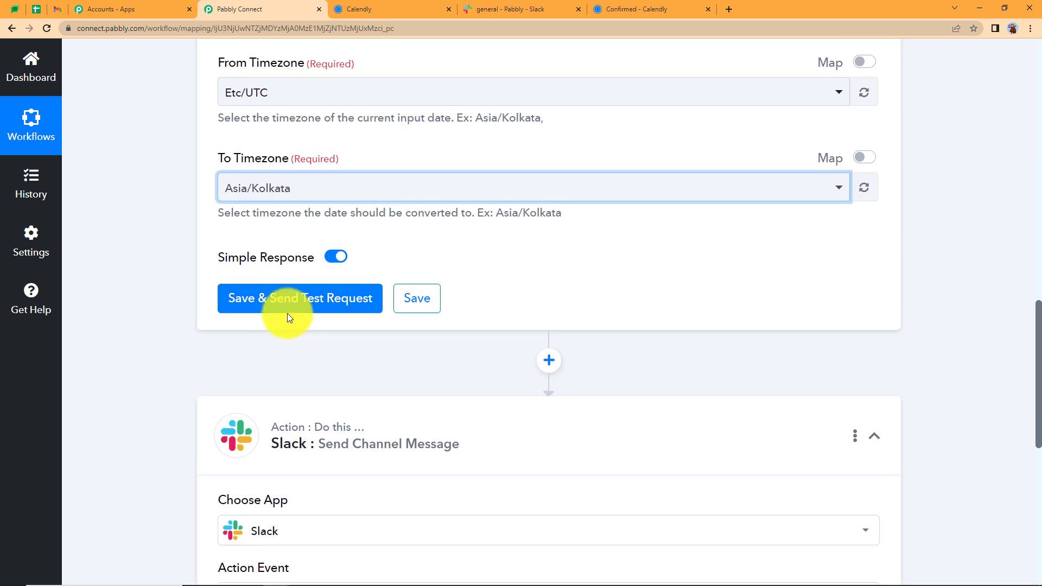
# Save and test the formatter, confirm the result 03/08/2023 01:30:00 PM, then collapse the step
pyautogui.click(287, 315)
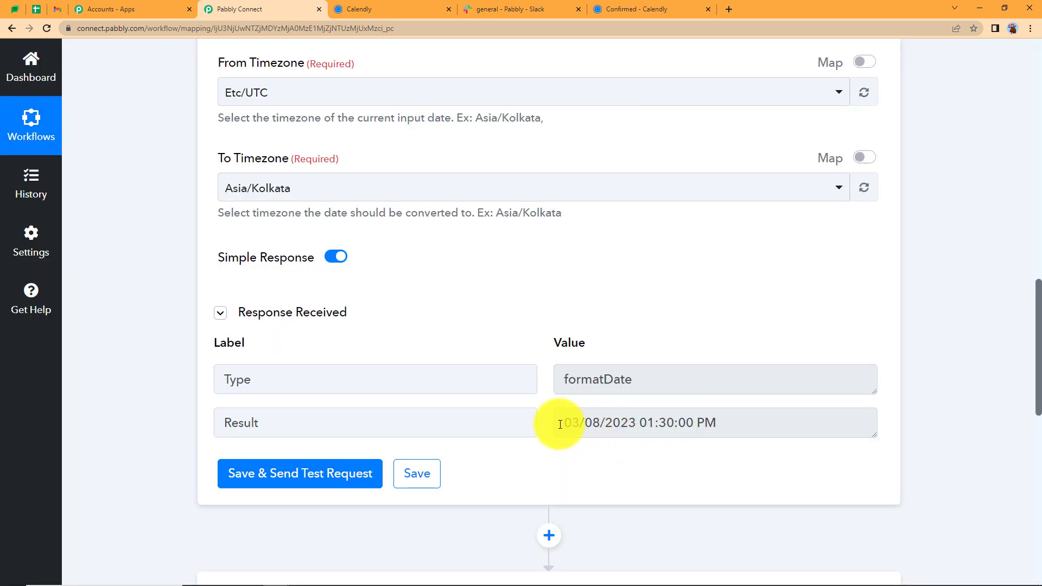
pyautogui.moveTo(559, 426); pyautogui.dragTo(711, 425)
pyautogui.click(680, 363)
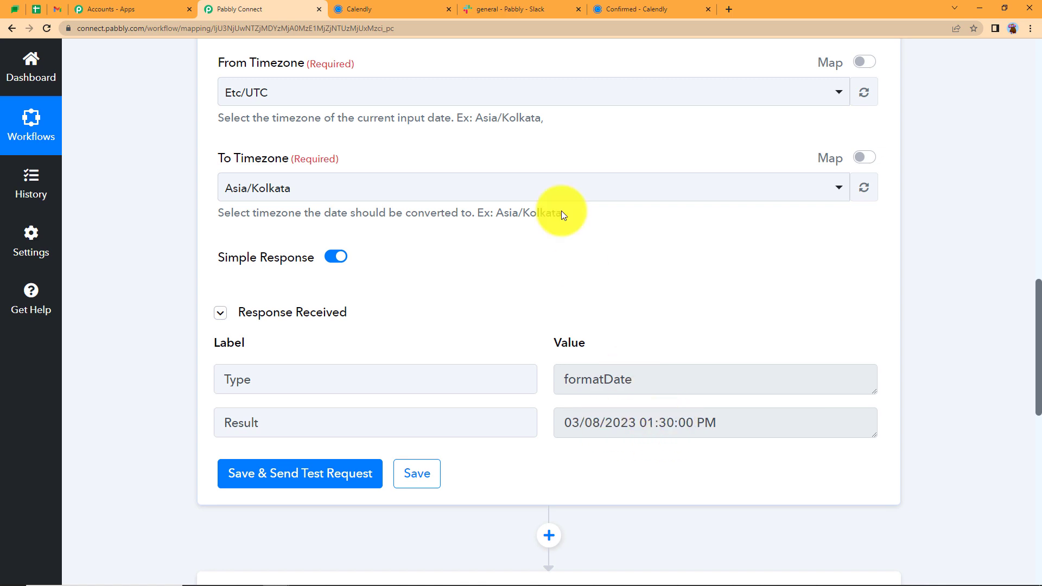
pyautogui.scroll(15, 561, 203)
pyautogui.click(539, 277)
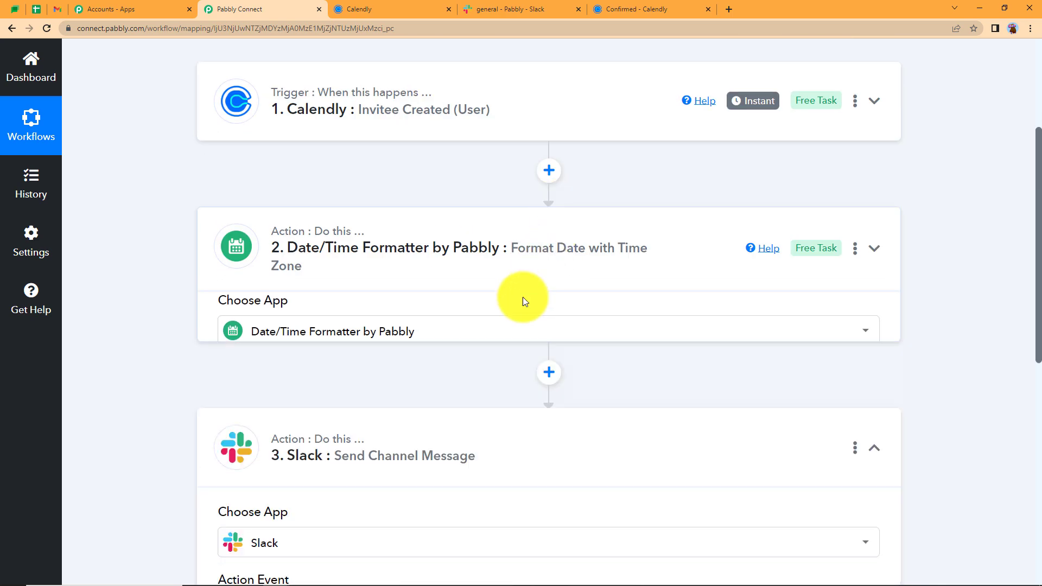
pyautogui.scroll(-5, 224, 127)
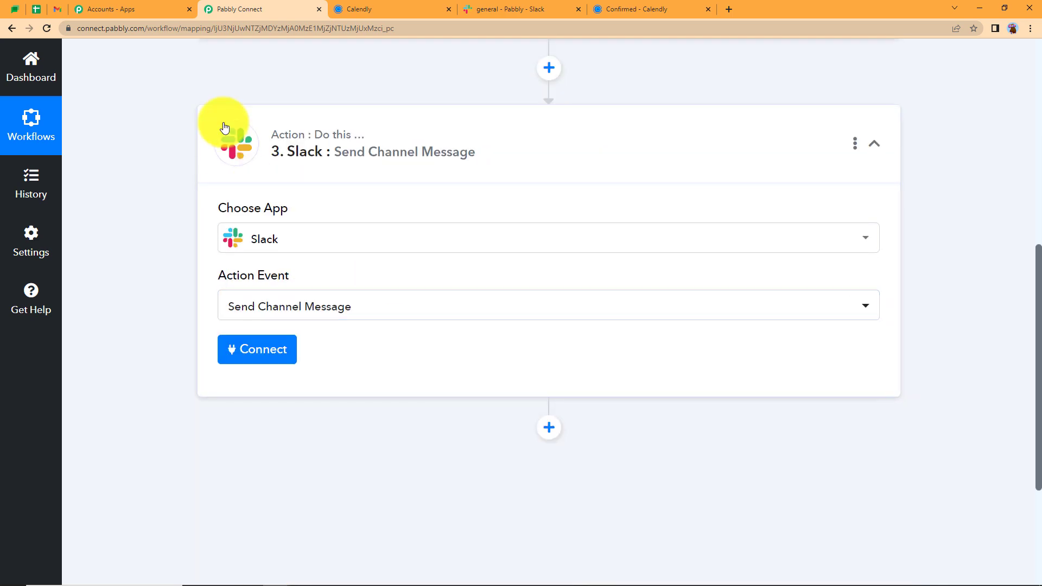
# Add a new Slack connection (Slack #26) for the Send Channel Message step
pyautogui.click(273, 365)
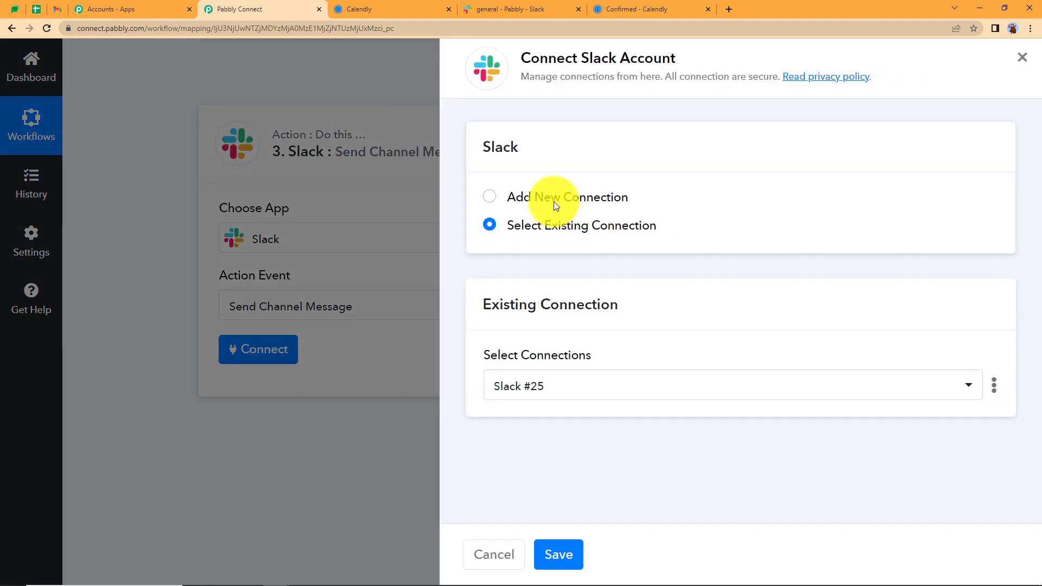
pyautogui.click(553, 200)
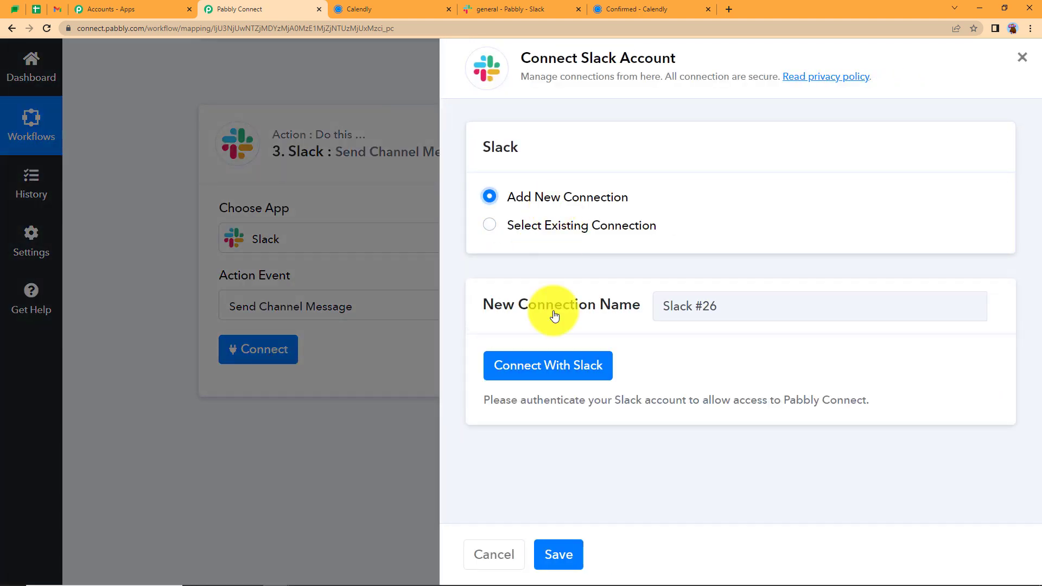
pyautogui.click(548, 368)
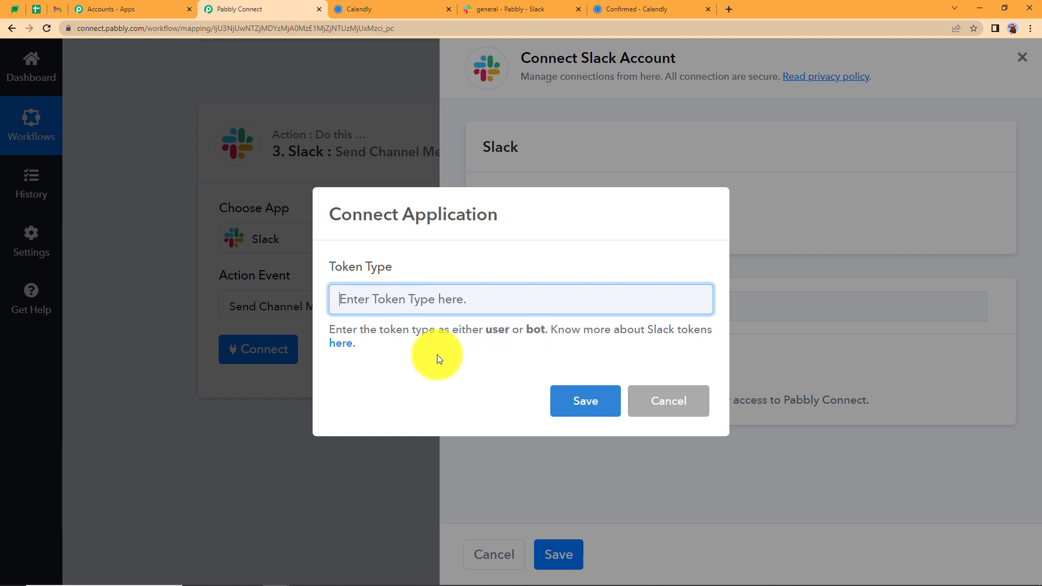
# Check the forum's Slack thread showing bot tokens permit Send Channel Message, then return to the token prompt
pyautogui.click(338, 344)
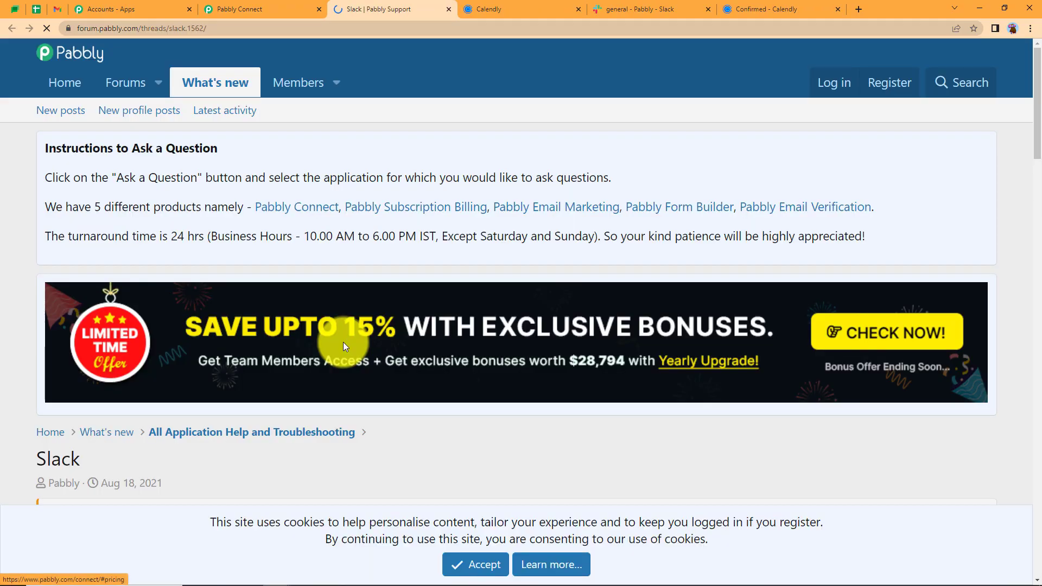
pyautogui.scroll(-15, 343, 346)
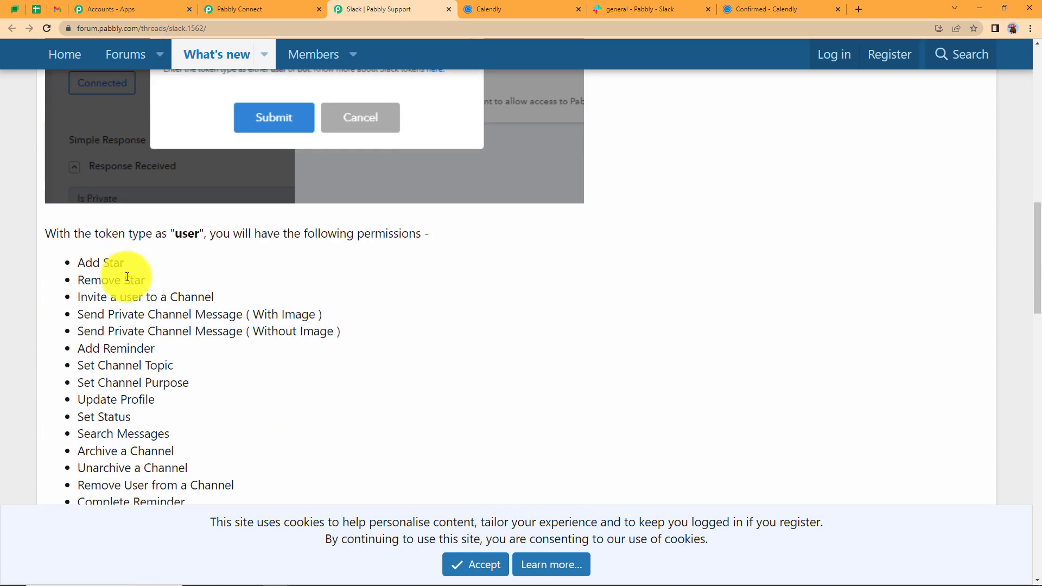
pyautogui.scroll(-3, 163, 217)
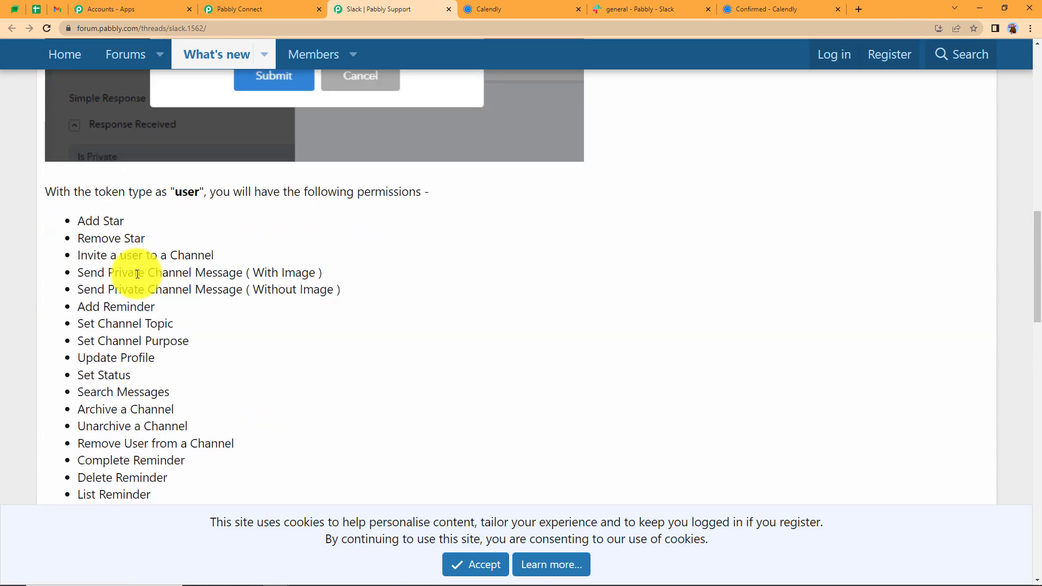
pyautogui.scroll(-9, 141, 412)
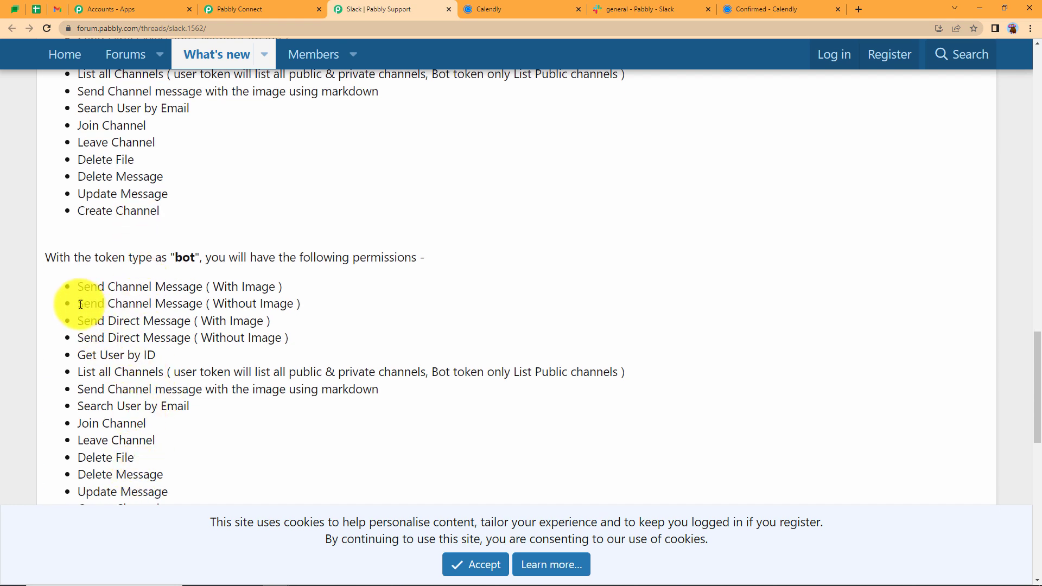
pyautogui.moveTo(81, 305); pyautogui.dragTo(303, 310)
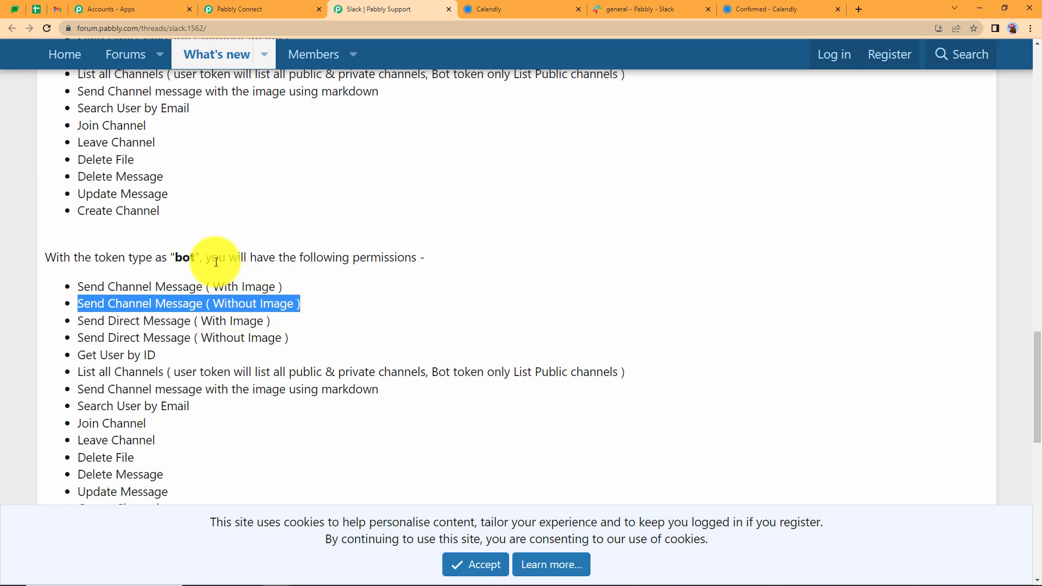
pyautogui.click(261, 9)
pyautogui.click(452, 301)
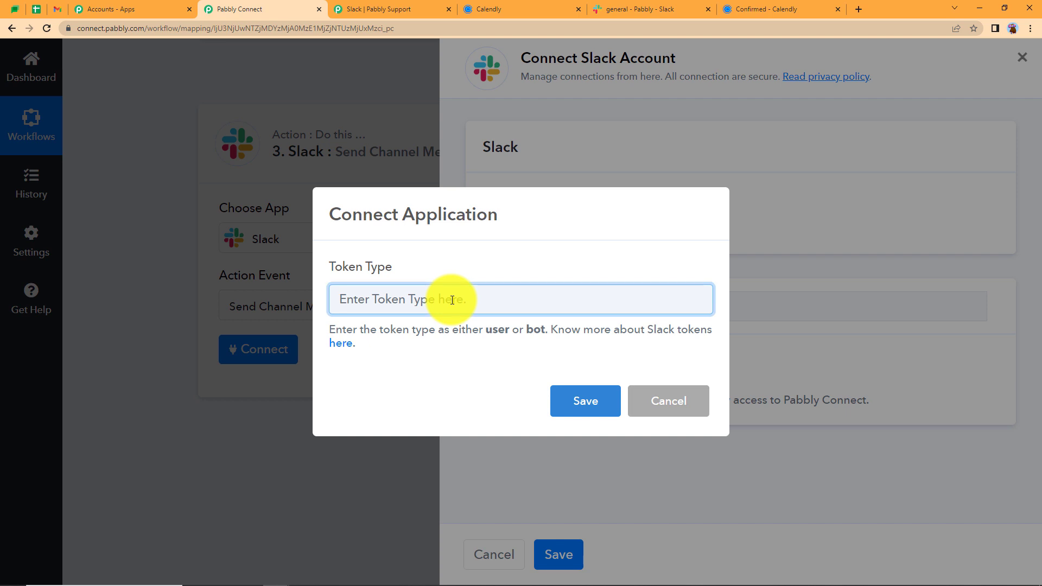
# Authorize the Pabbly Slack workspace using the bot token type and dismiss the success notice
pyautogui.write('bot')
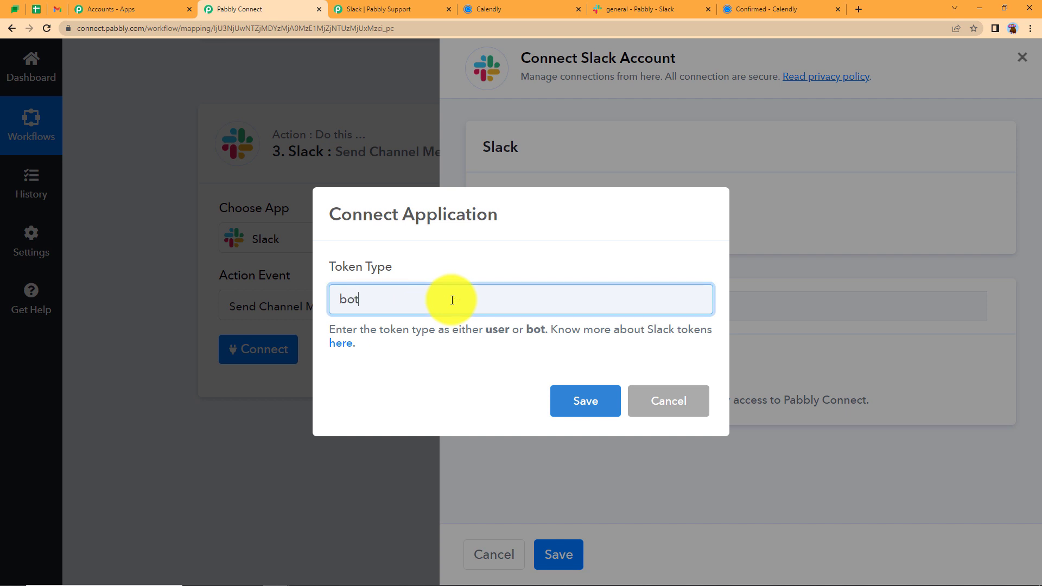
pyautogui.click(579, 400)
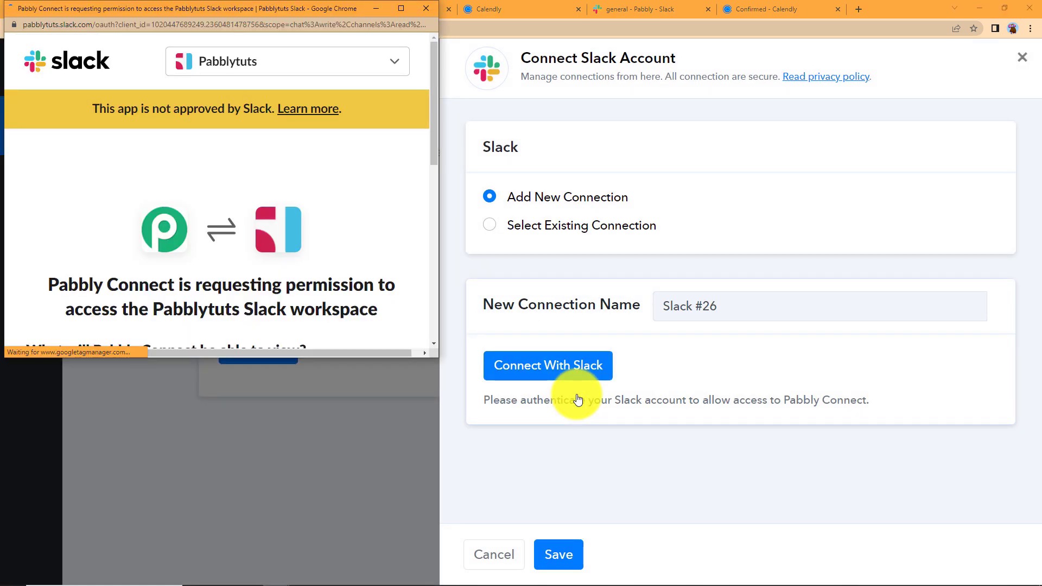
pyautogui.scroll(-6, 187, 280)
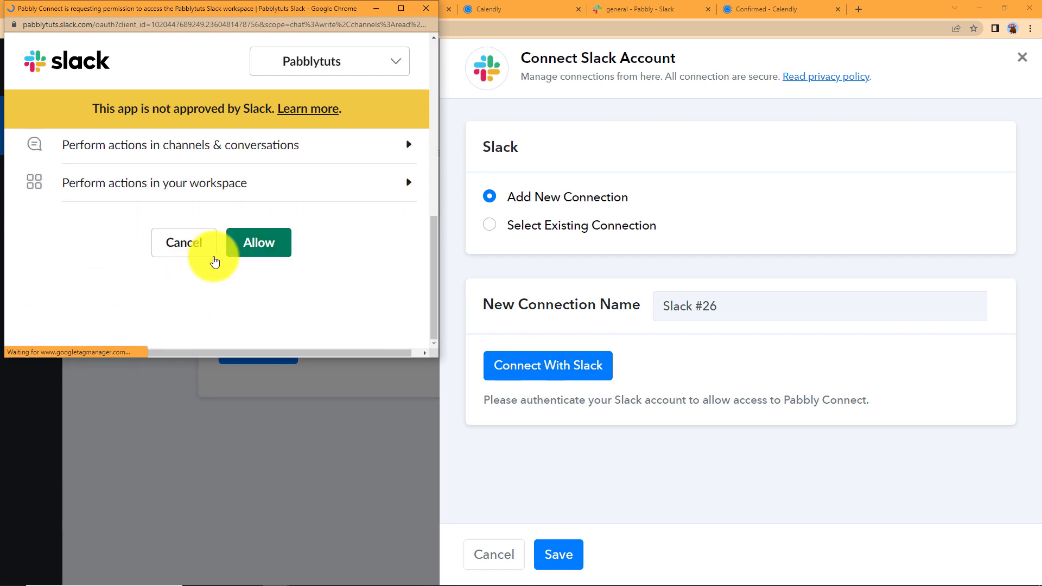
pyautogui.click(247, 251)
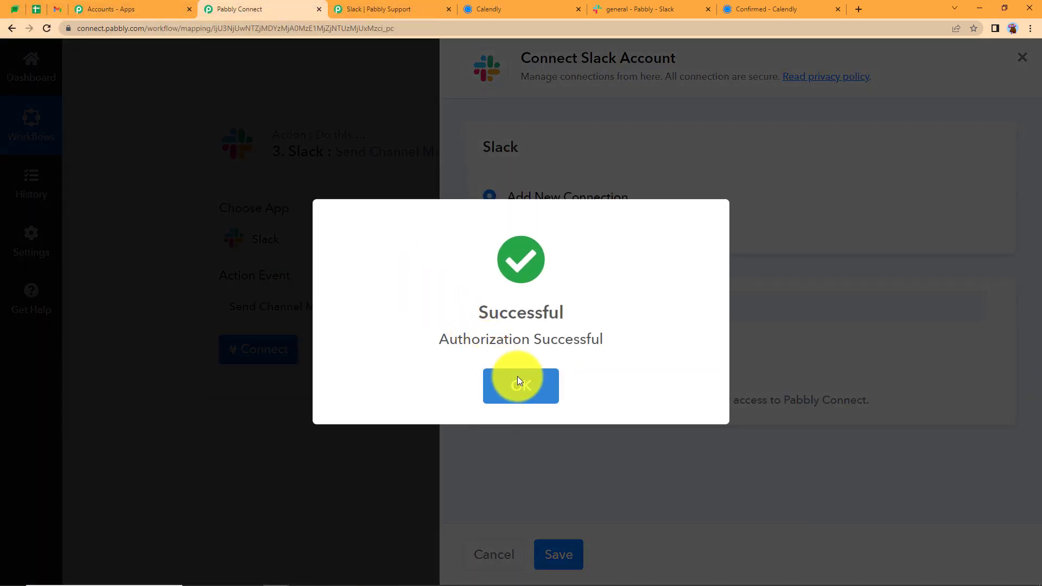
pyautogui.click(518, 379)
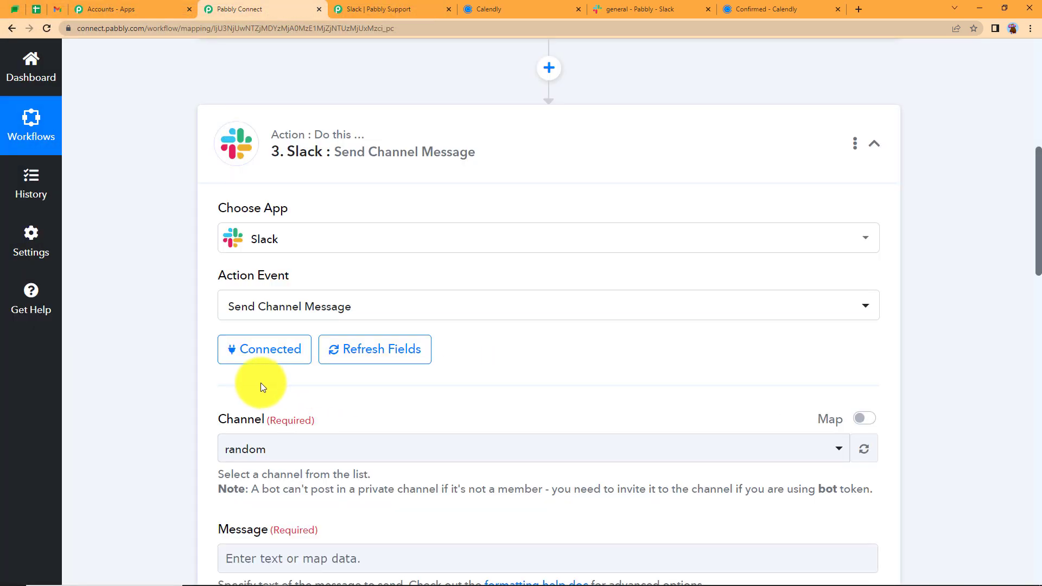
# Set the Slack step's channel to general
pyautogui.scroll(-2, 261, 382)
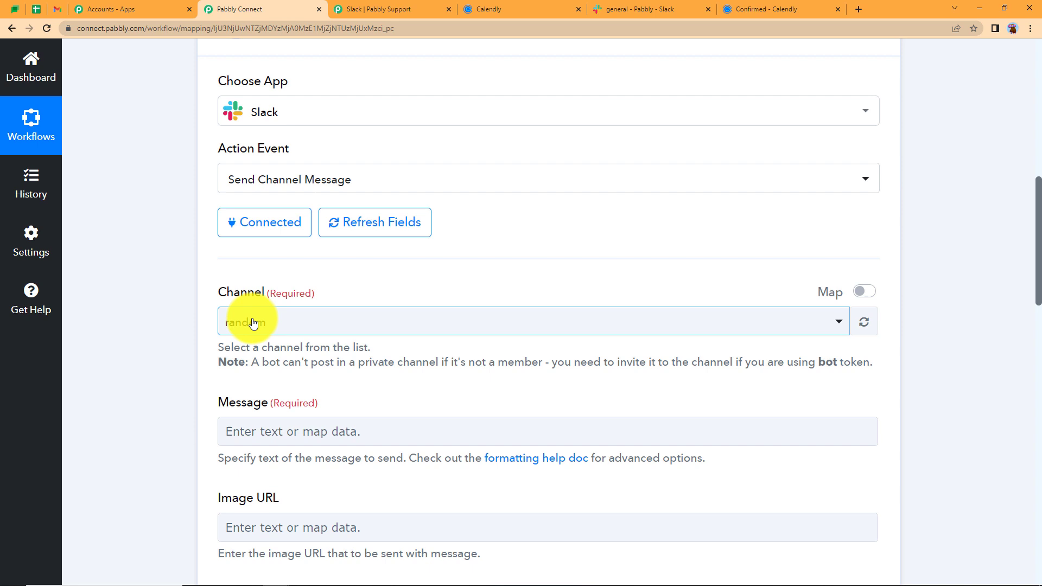
pyautogui.click(630, 9)
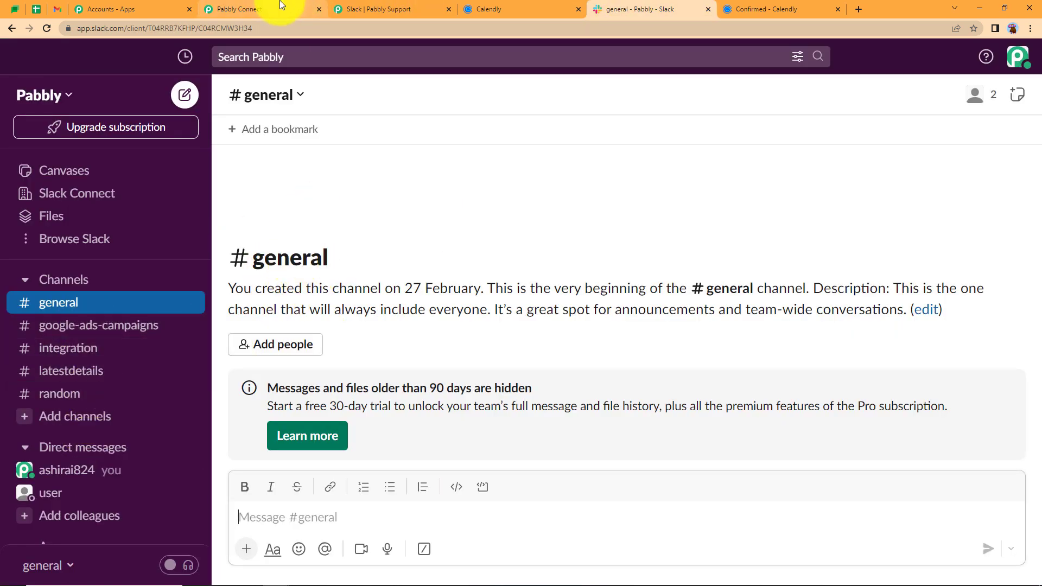
pyautogui.click(261, 10)
pyautogui.click(257, 337)
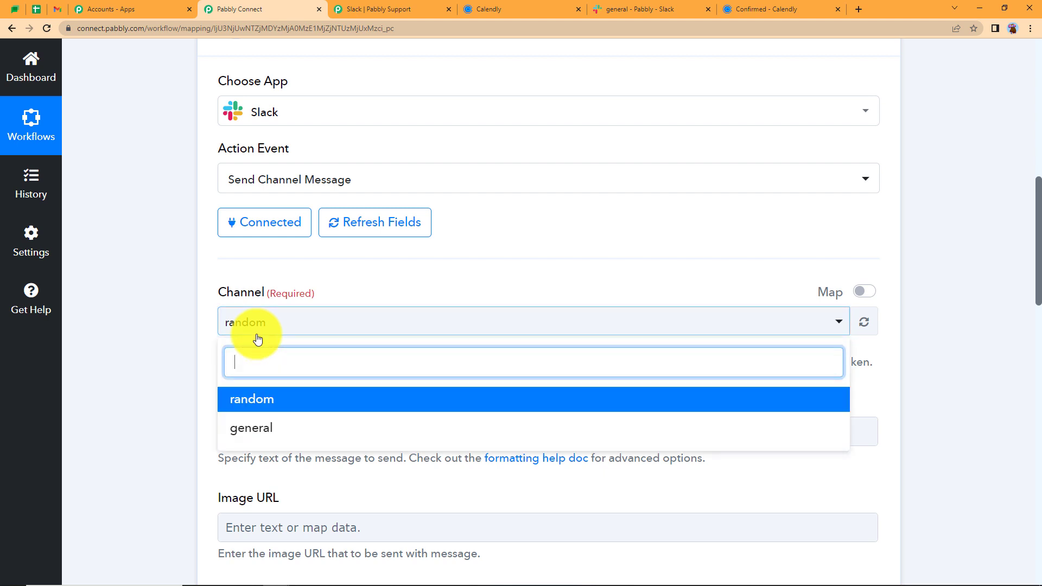
pyautogui.click(253, 430)
pyautogui.scroll(-5, 234, 402)
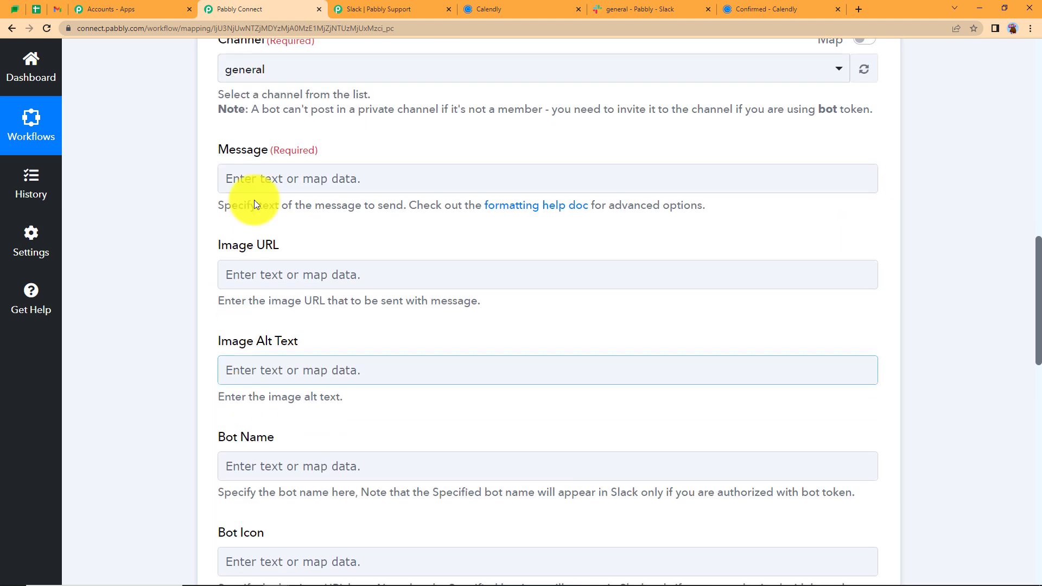
# Start the message with 'New Booking Recieved:' and a Name line mapped to the invitee's name
pyautogui.click(274, 177)
pyautogui.write('New Booking Recieved')
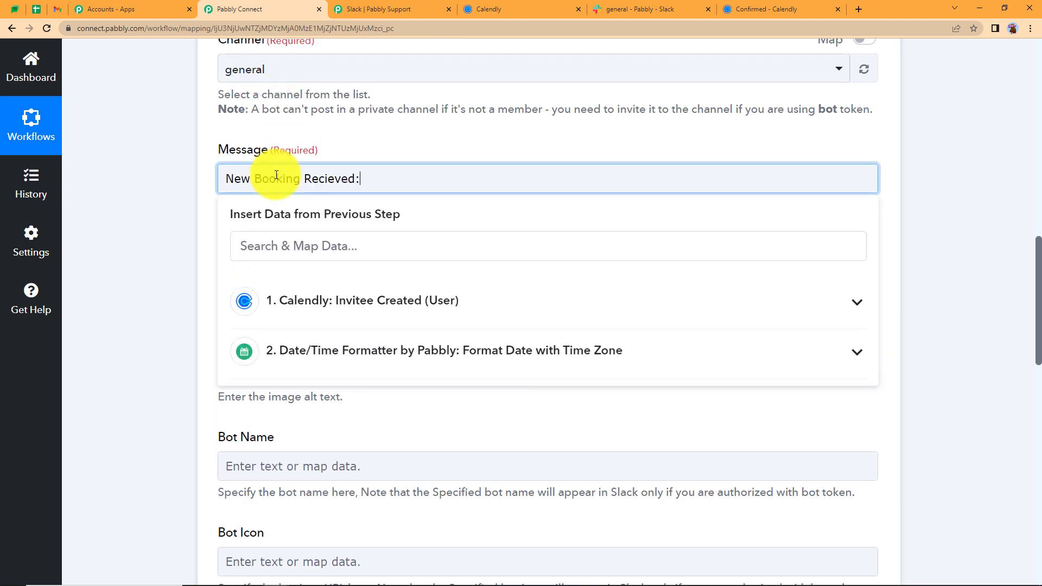
pyautogui.write(':')
pyautogui.press('Return')
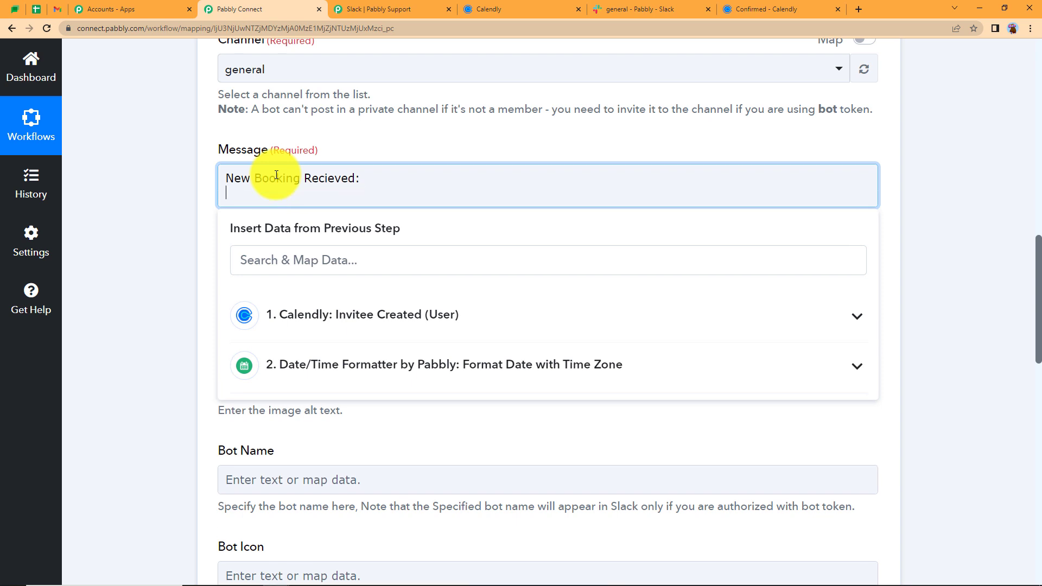
pyautogui.click(363, 336)
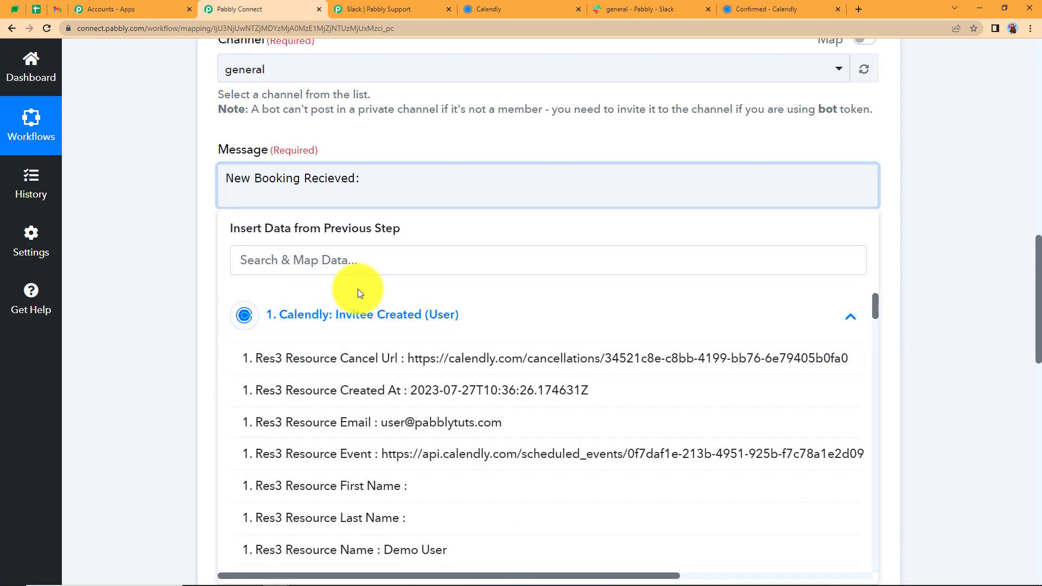
pyautogui.click(359, 269)
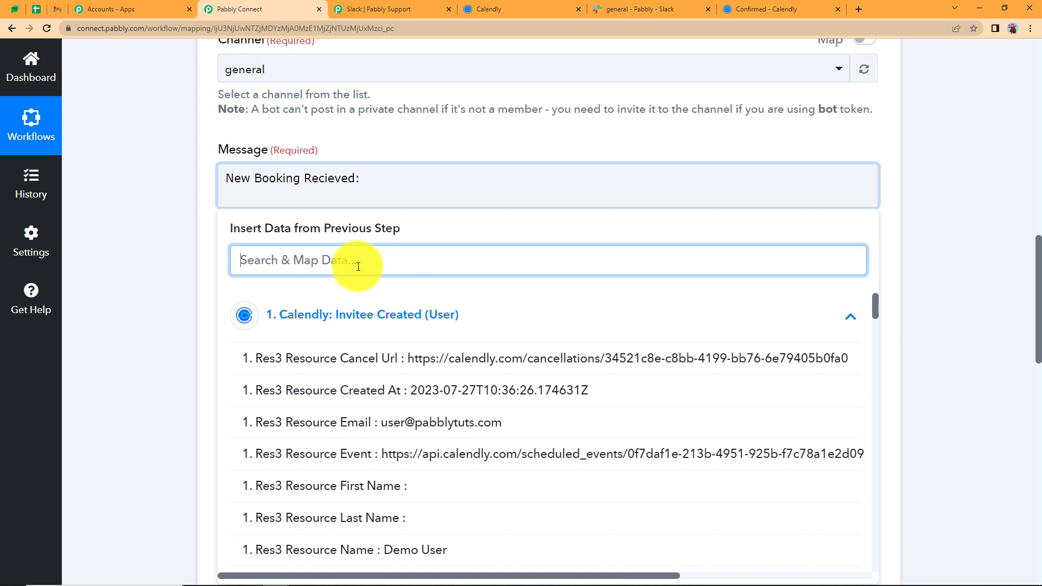
pyautogui.write('name')
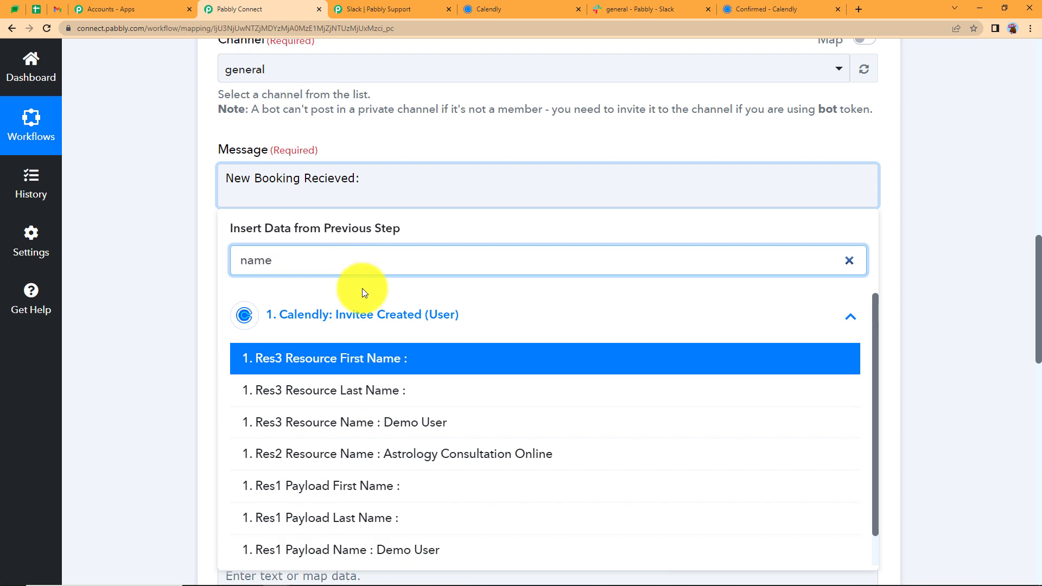
pyautogui.click(429, 430)
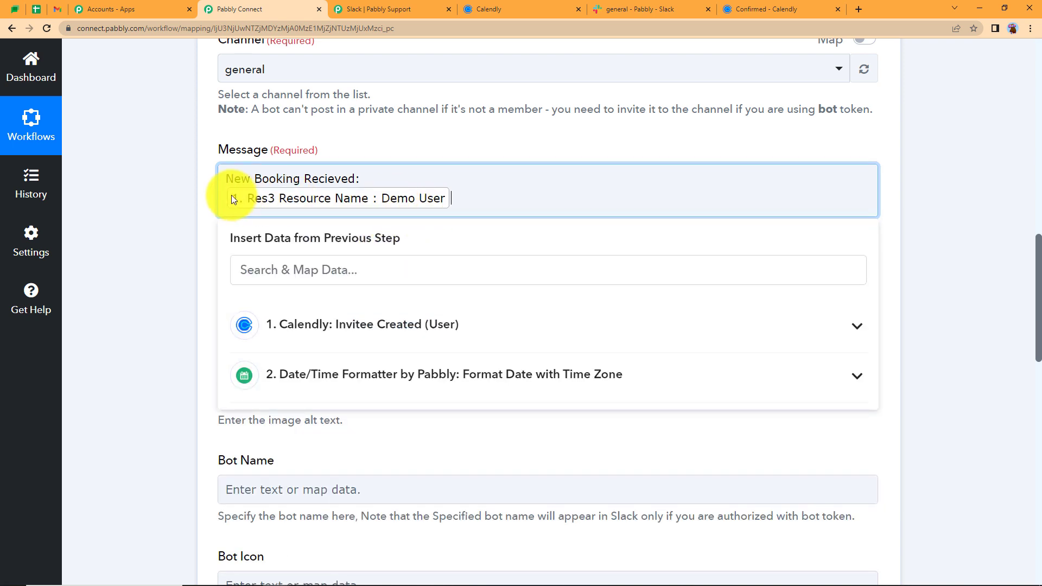
pyautogui.press('BackSpace')
pyautogui.write('Name:')
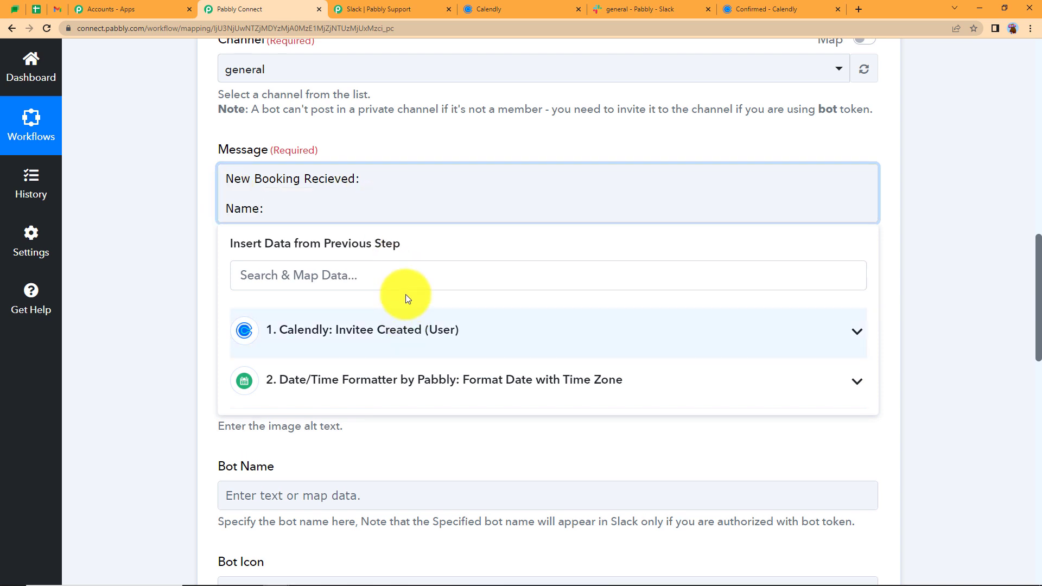
pyautogui.click(405, 320)
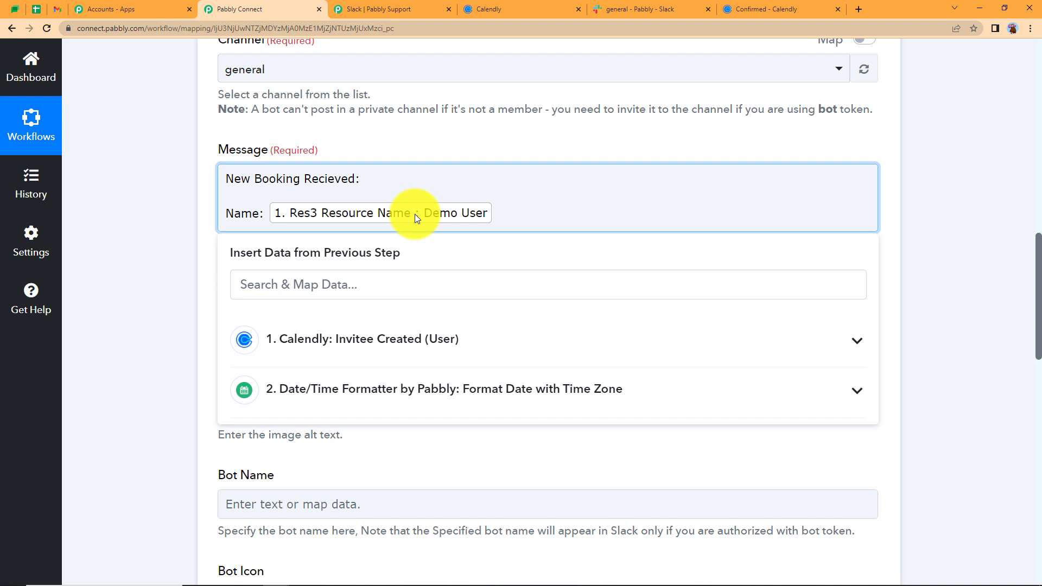
pyautogui.press('Return')
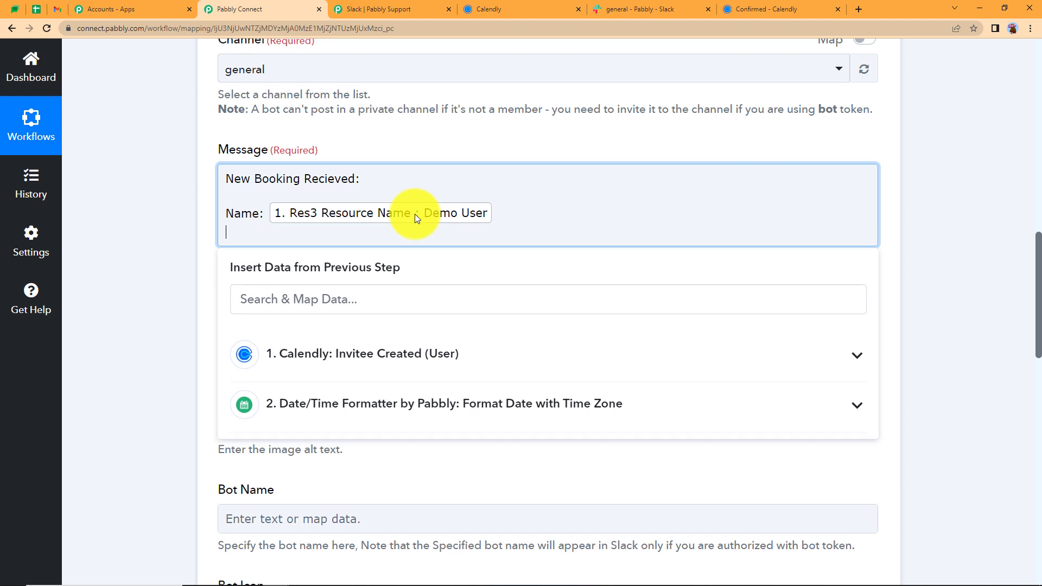
# Add Email and Date lines mapping Resource Email and the Date Formatter result
pyautogui.write('Email:')
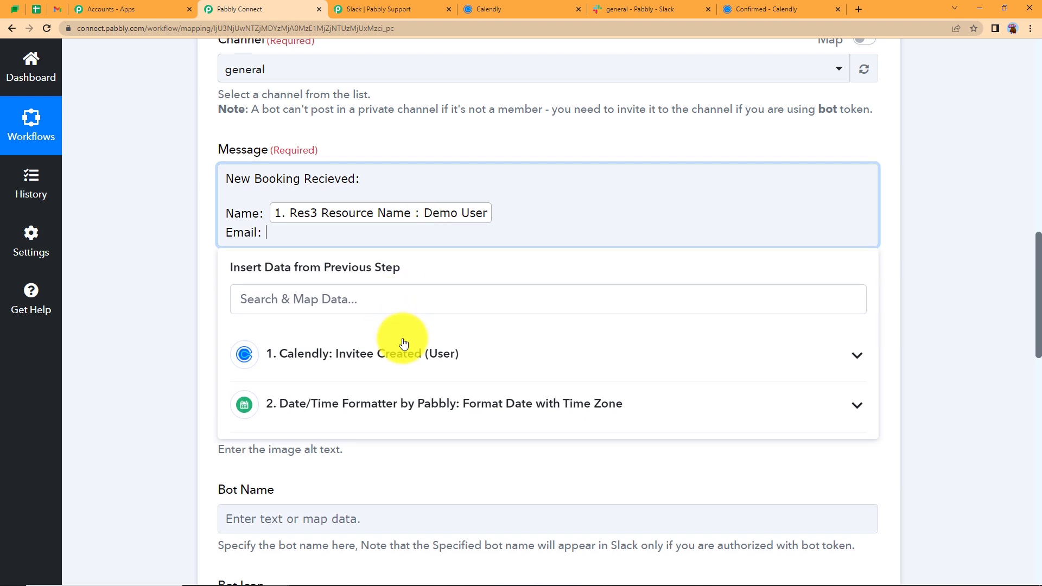
pyautogui.click(400, 350)
pyautogui.click(396, 301)
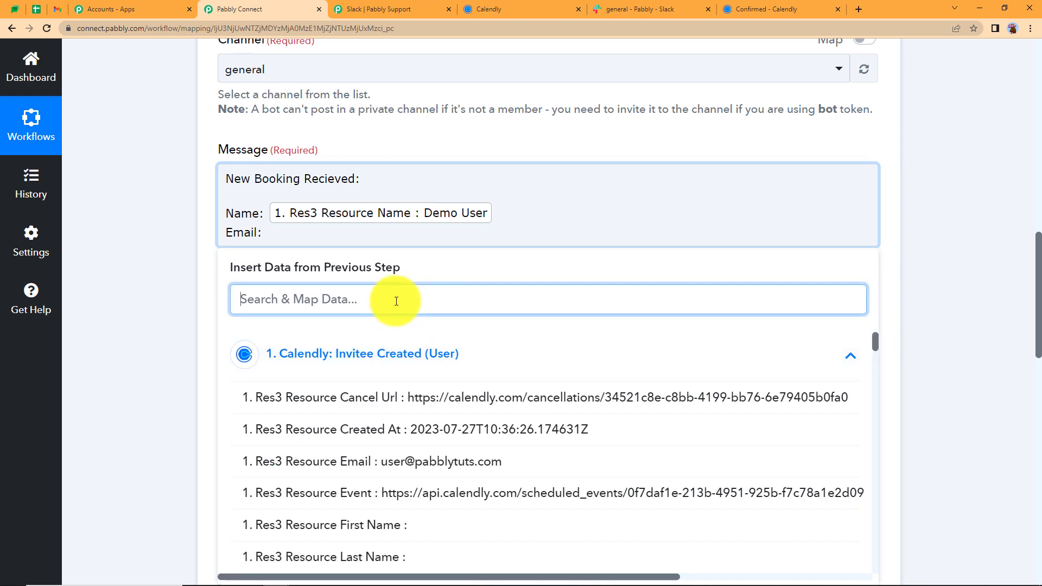
pyautogui.write('@')
pyautogui.click(454, 396)
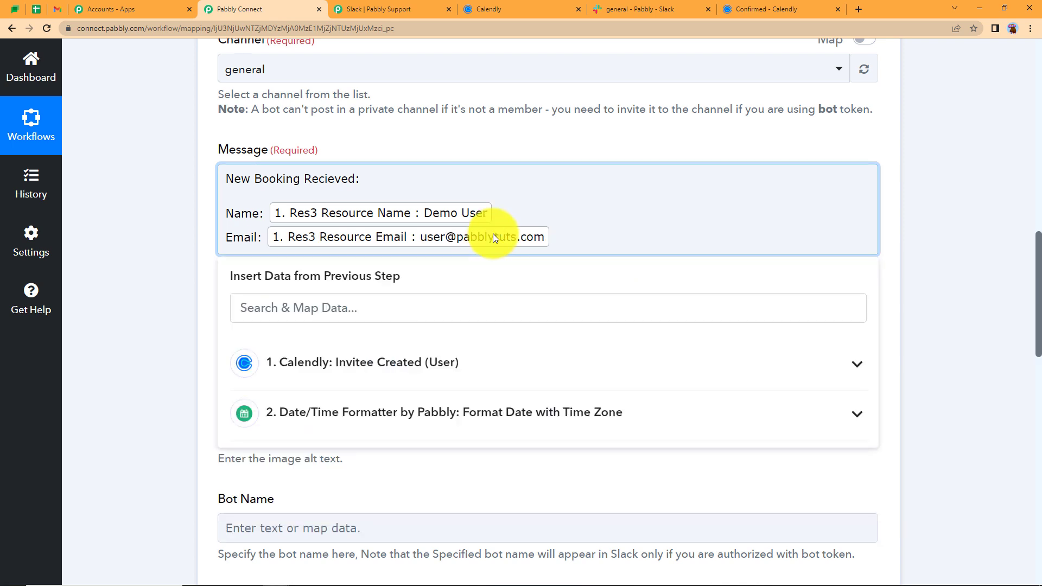
pyautogui.press('Return')
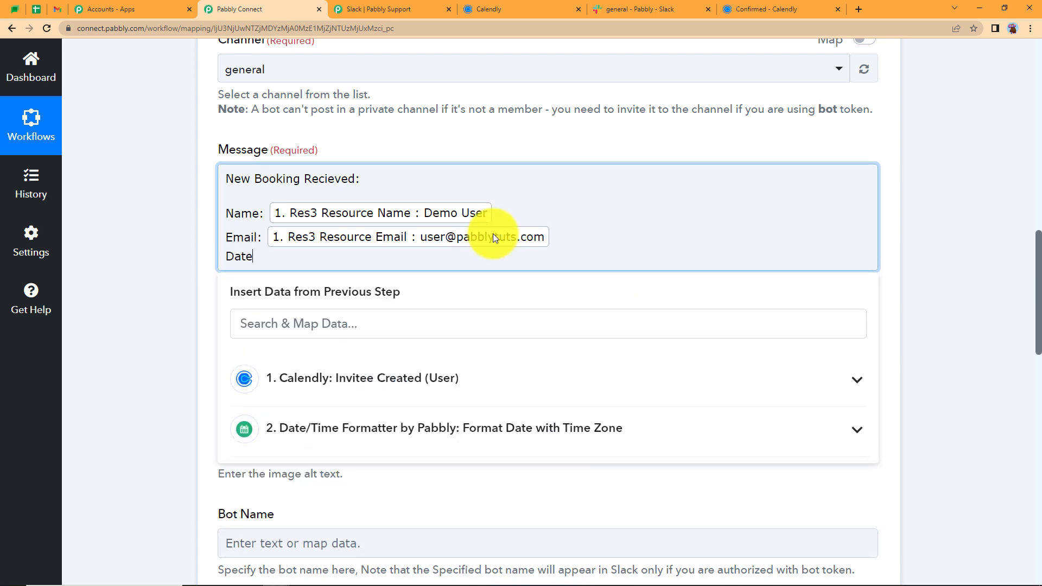
pyautogui.click(484, 322)
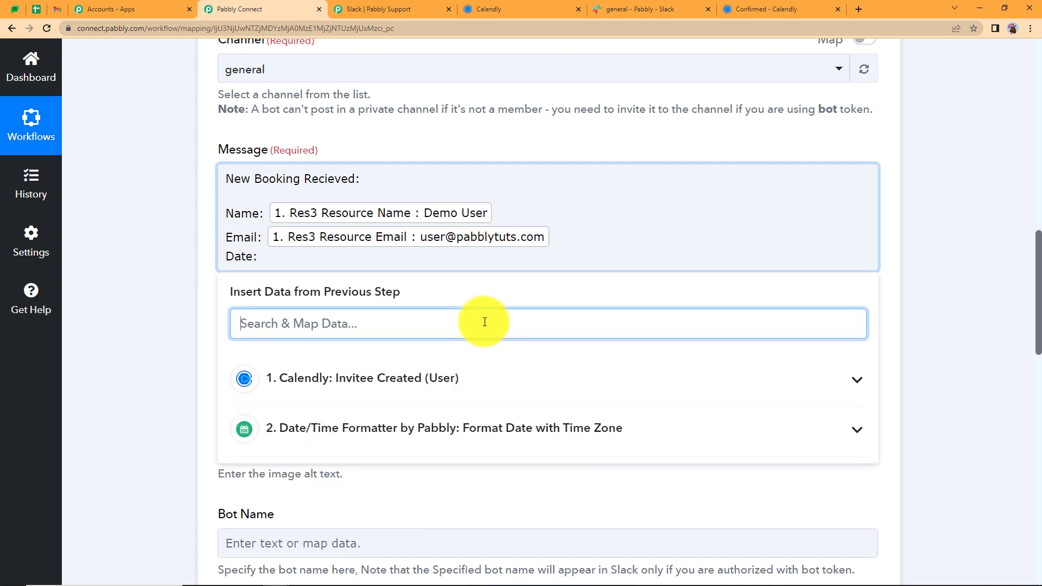
pyautogui.click(463, 443)
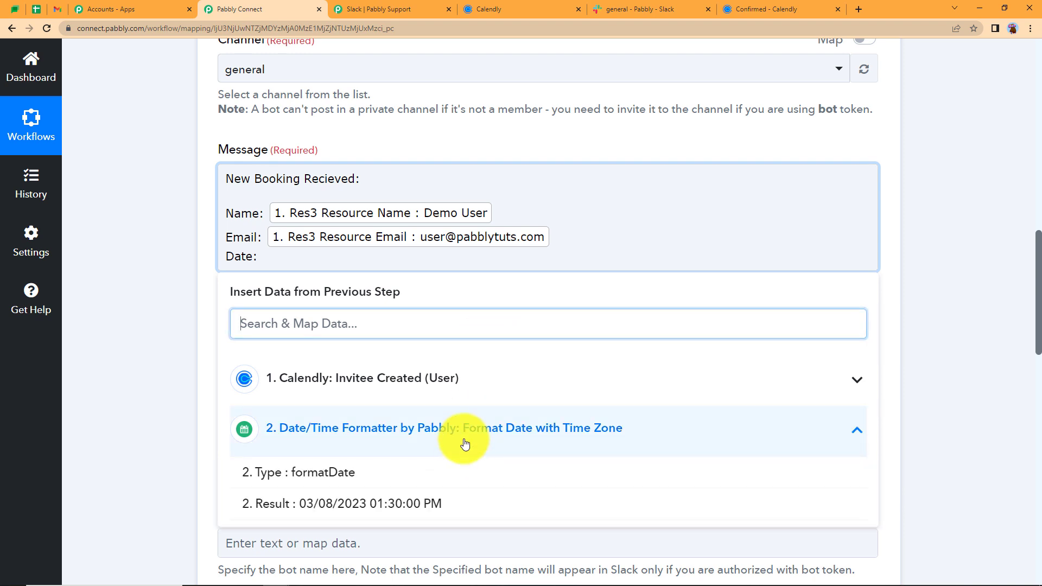
pyautogui.click(318, 505)
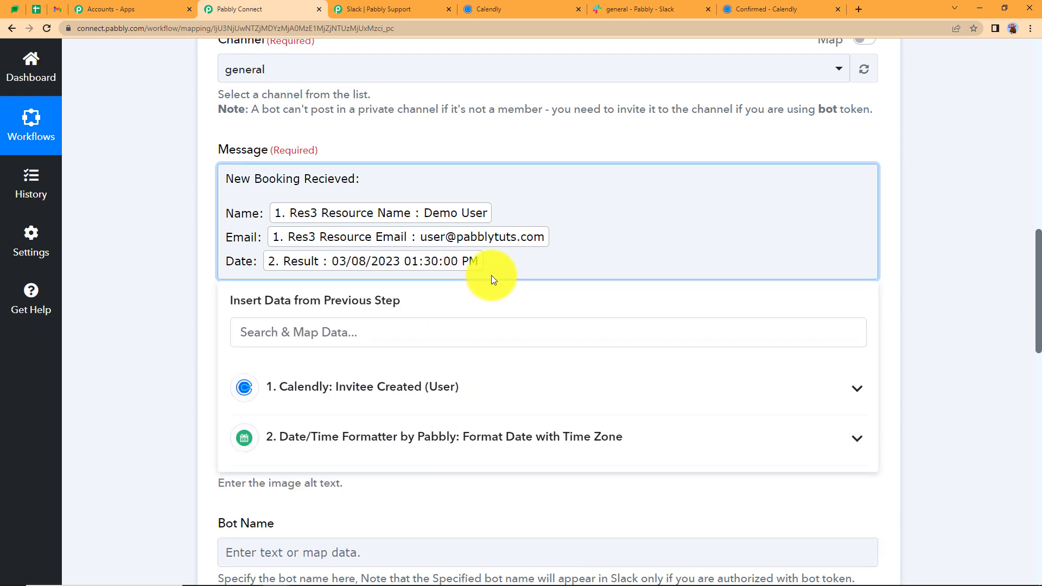
# Add a Problem line mapping the Marriage issues answer from Questions And Answers
pyautogui.press('Return')
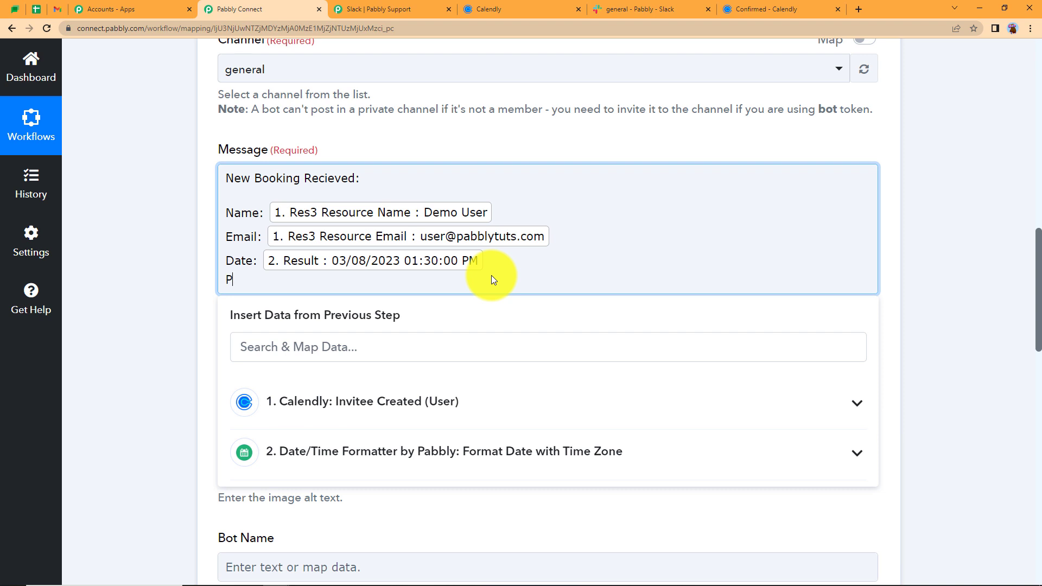
pyautogui.write('Problem:')
pyautogui.click(450, 361)
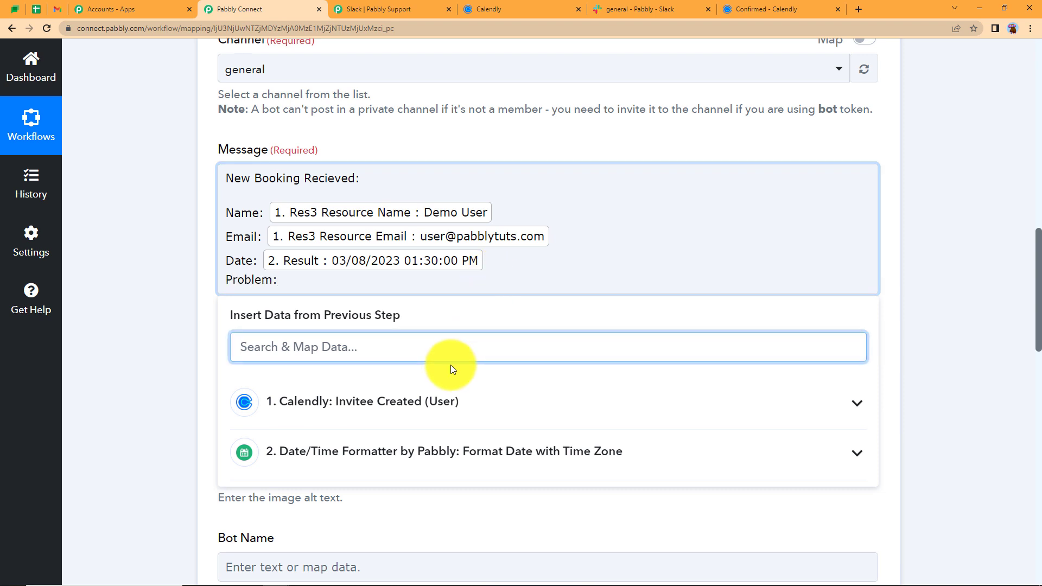
pyautogui.write('marri')
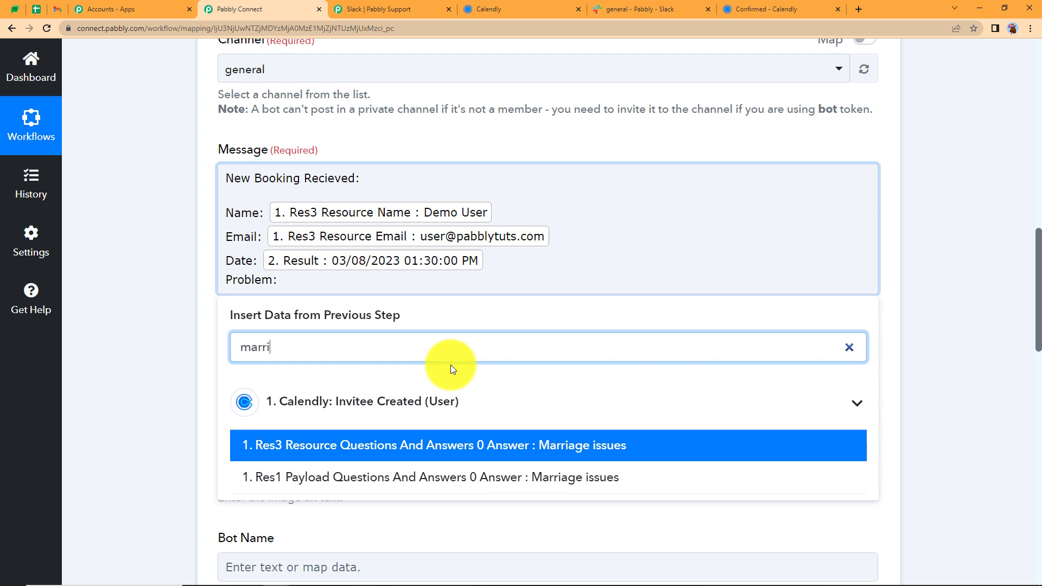
pyautogui.click(511, 454)
pyautogui.click(145, 292)
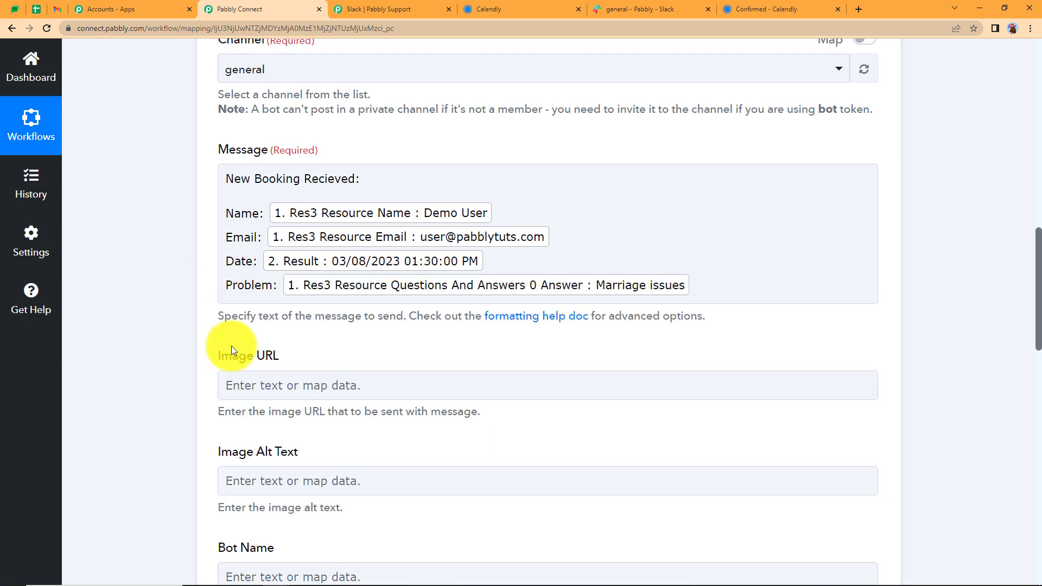
# Save and test the Slack step, verify the Ok response with the message text, then collapse it
pyautogui.scroll(-13, 219, 375)
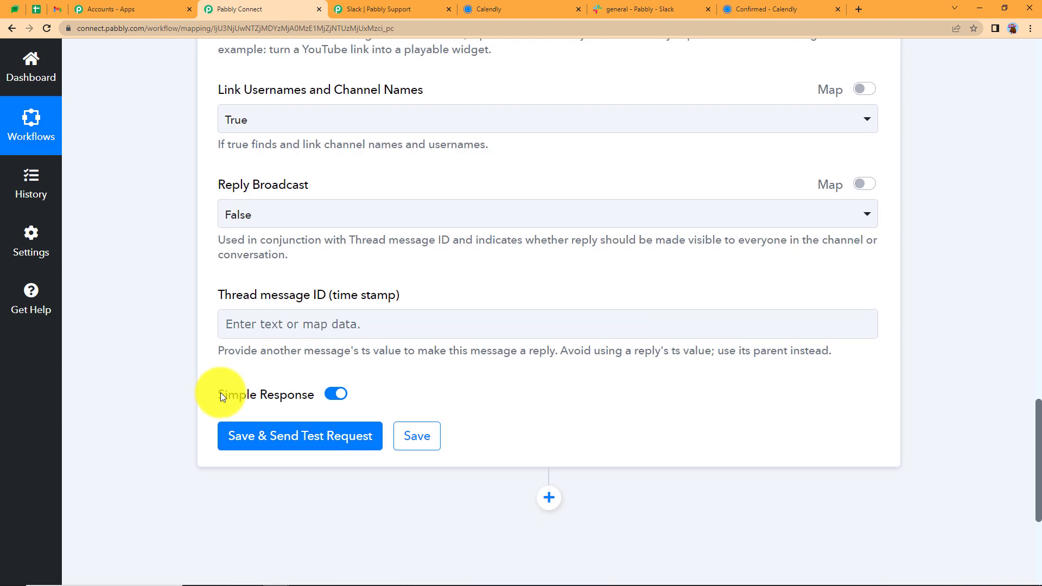
pyautogui.click(253, 431)
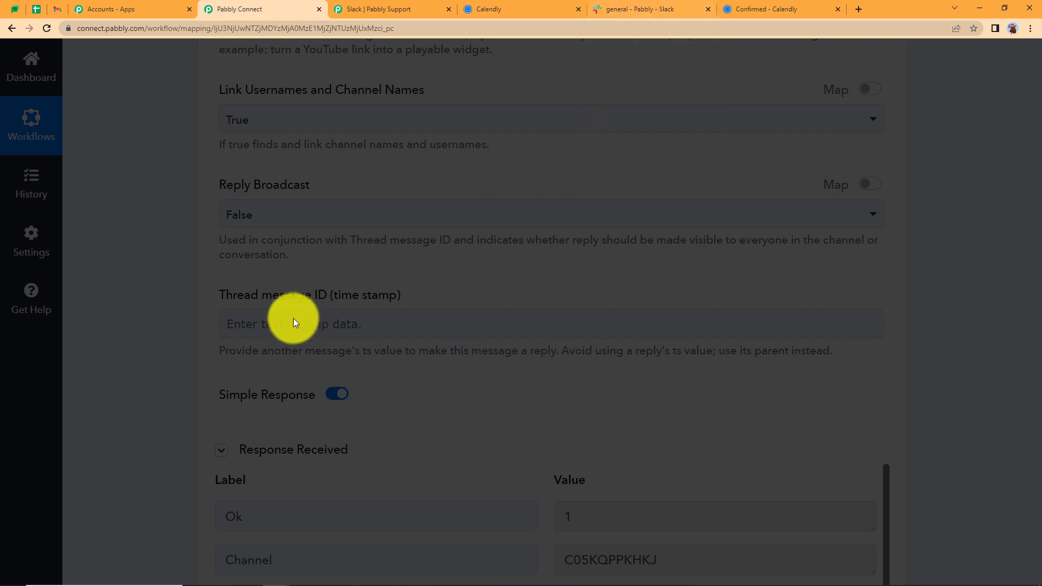
pyautogui.click(131, 411)
pyautogui.scroll(-7, 145, 403)
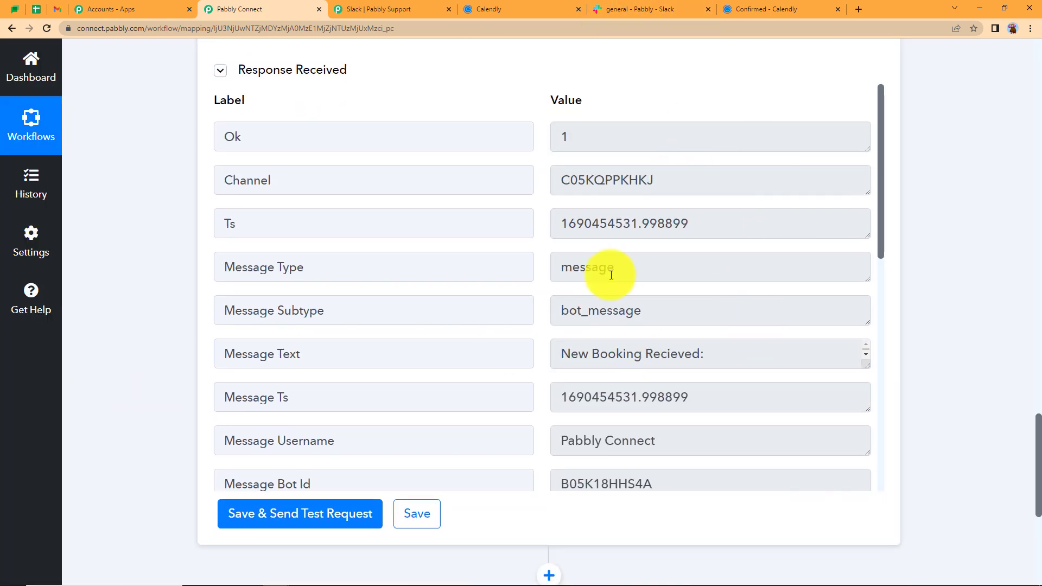
pyautogui.moveTo(866, 366); pyautogui.dragTo(867, 442)
pyautogui.click(825, 396)
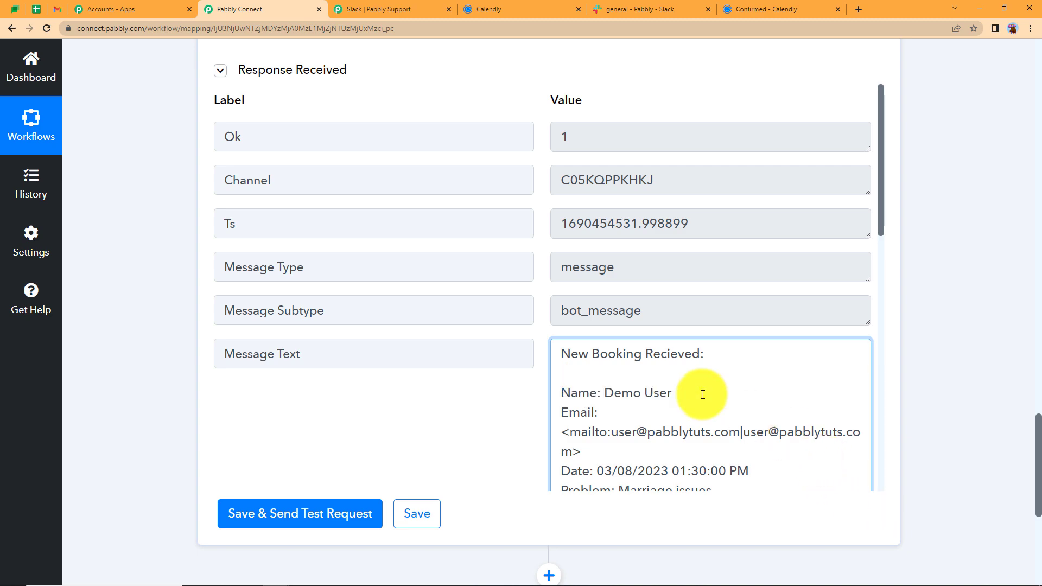
pyautogui.scroll(-2, 703, 396)
pyautogui.scroll(15, 291, 342)
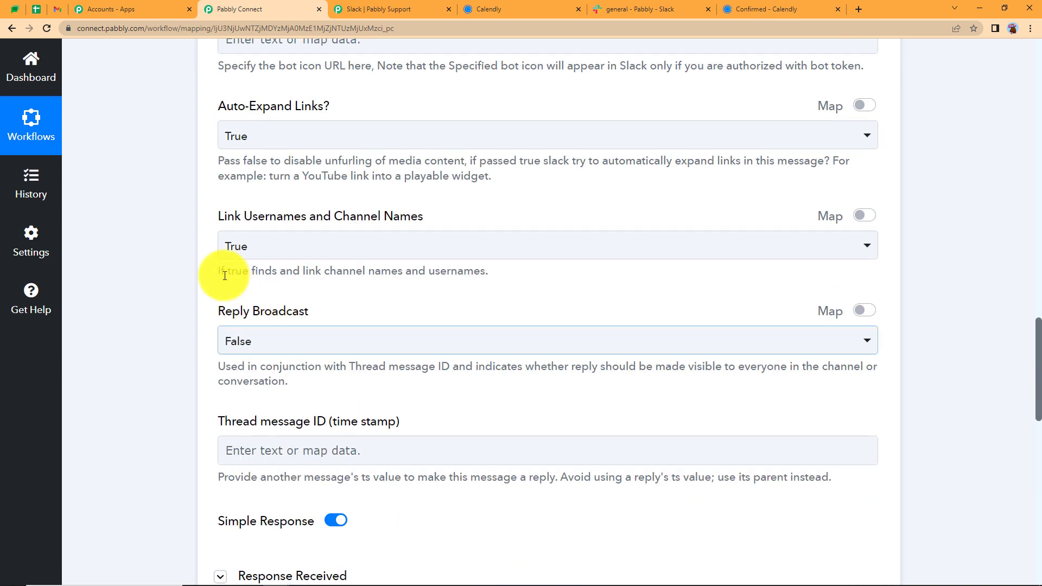
pyautogui.scroll(14, 225, 275)
pyautogui.click(322, 272)
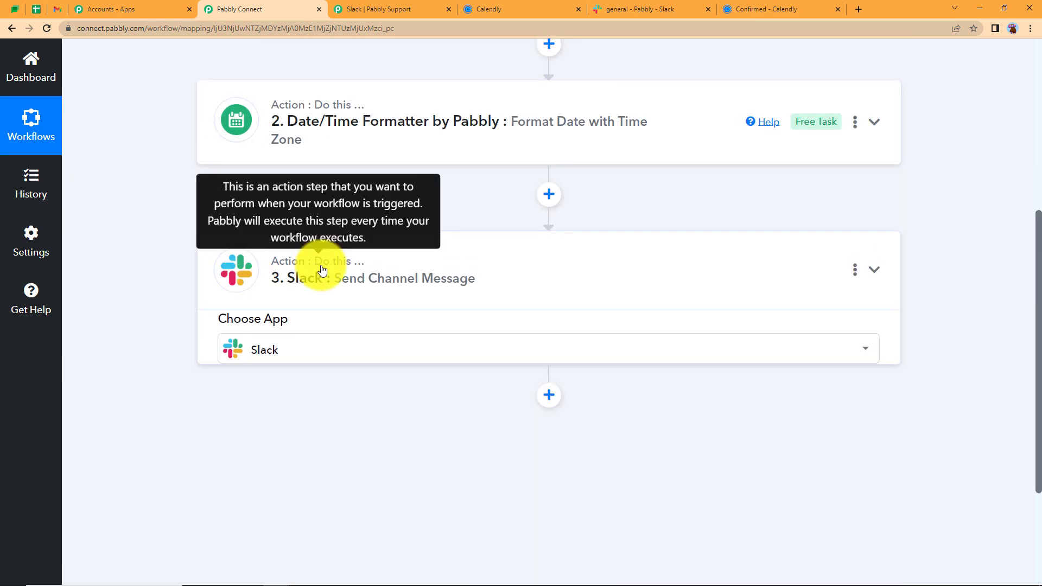
pyautogui.click(636, 9)
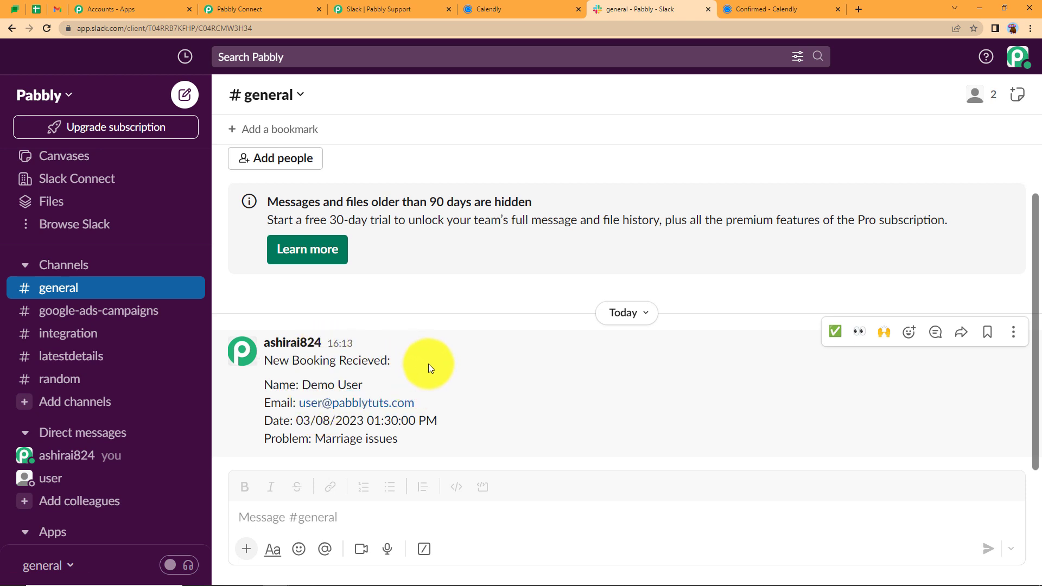
# After checking the booking message in #general, go back to the Pabbly Connect workflow
pyautogui.click(244, 9)
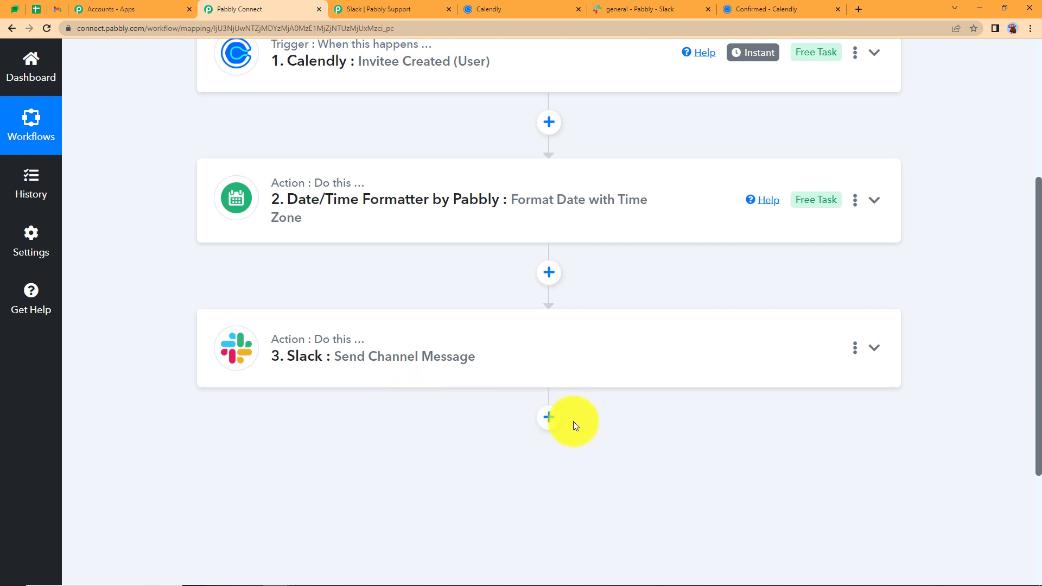
# Add a Gmail action step after Slack with the Send Email event
pyautogui.click(549, 418)
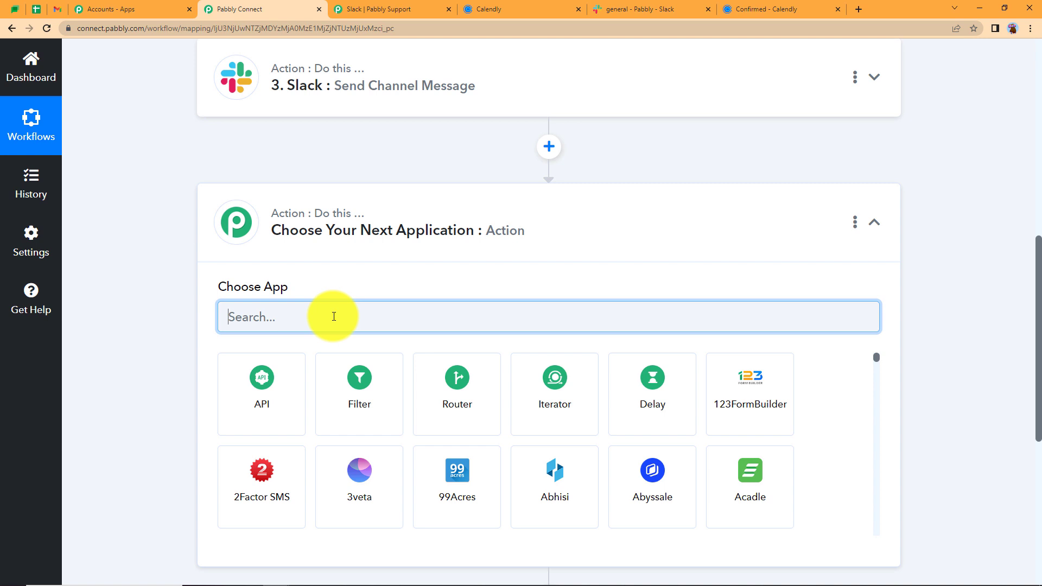
pyautogui.write('gmail')
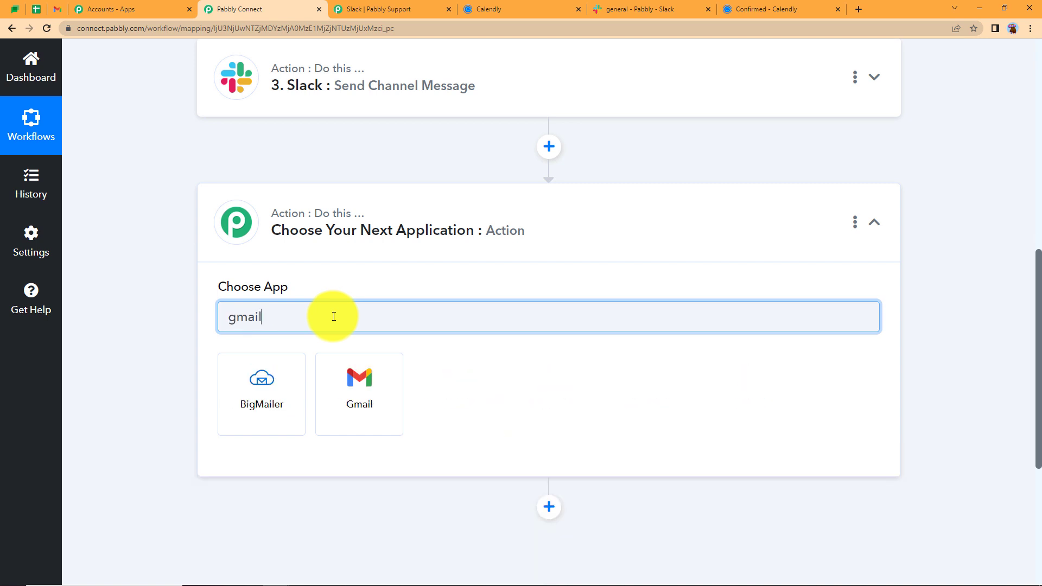
pyautogui.click(360, 370)
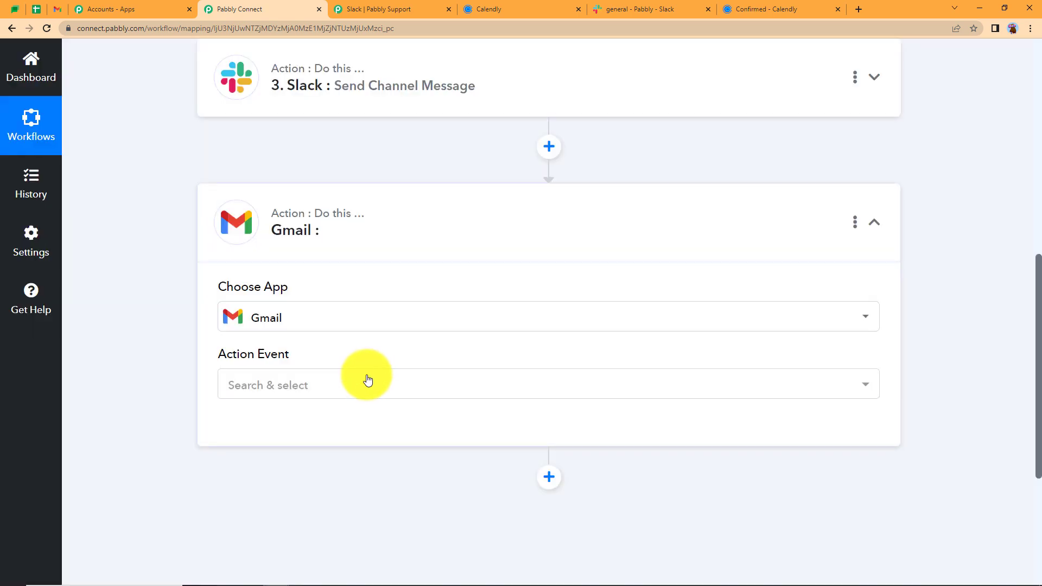
pyautogui.click(366, 381)
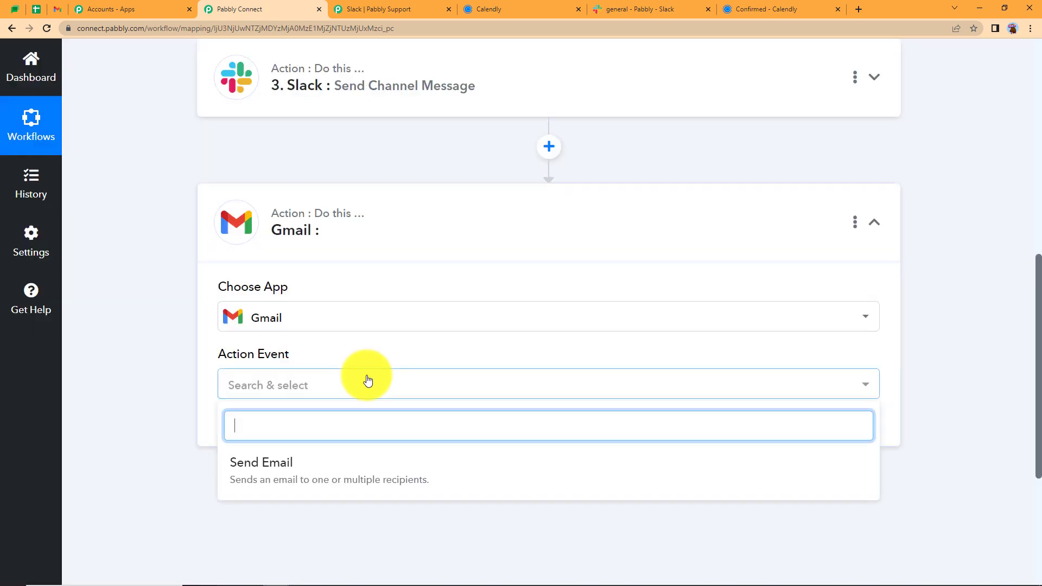
pyautogui.click(333, 466)
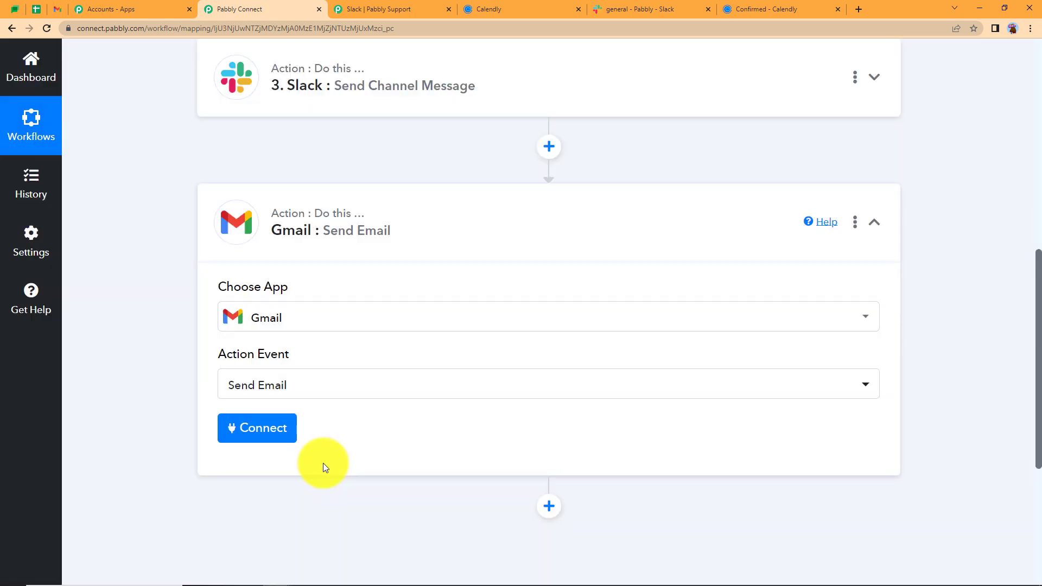
# Connect a new Gmail account to the step and grant Pabbly Connect access
pyautogui.click(286, 435)
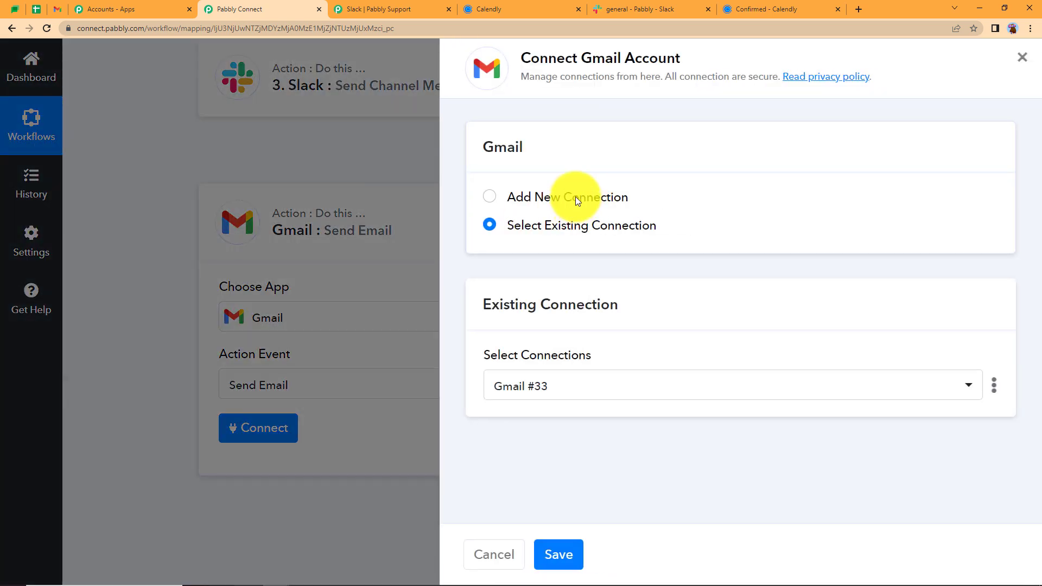
pyautogui.click(575, 196)
pyautogui.click(557, 366)
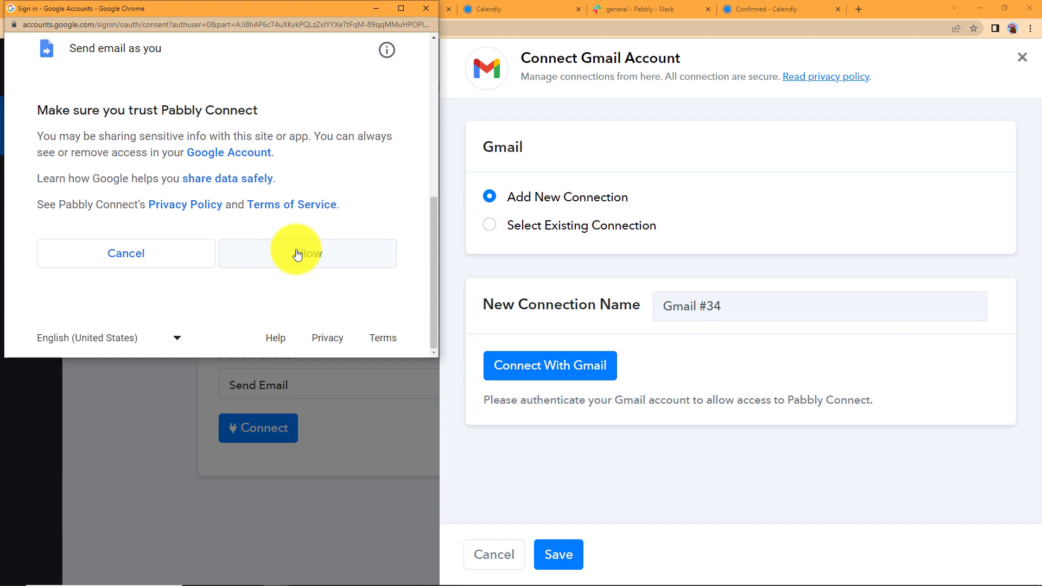
pyautogui.click(297, 254)
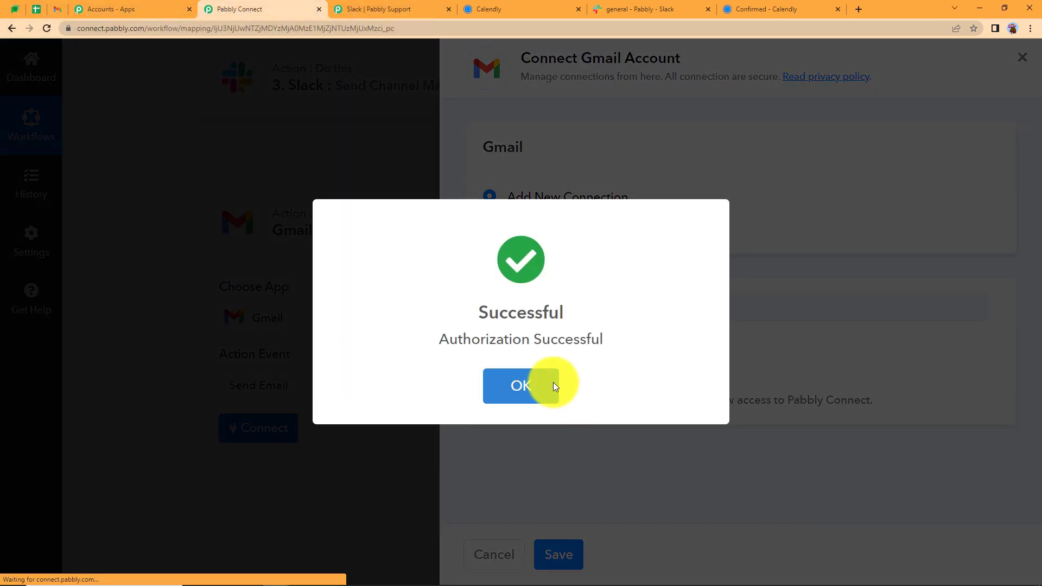
pyautogui.click(549, 382)
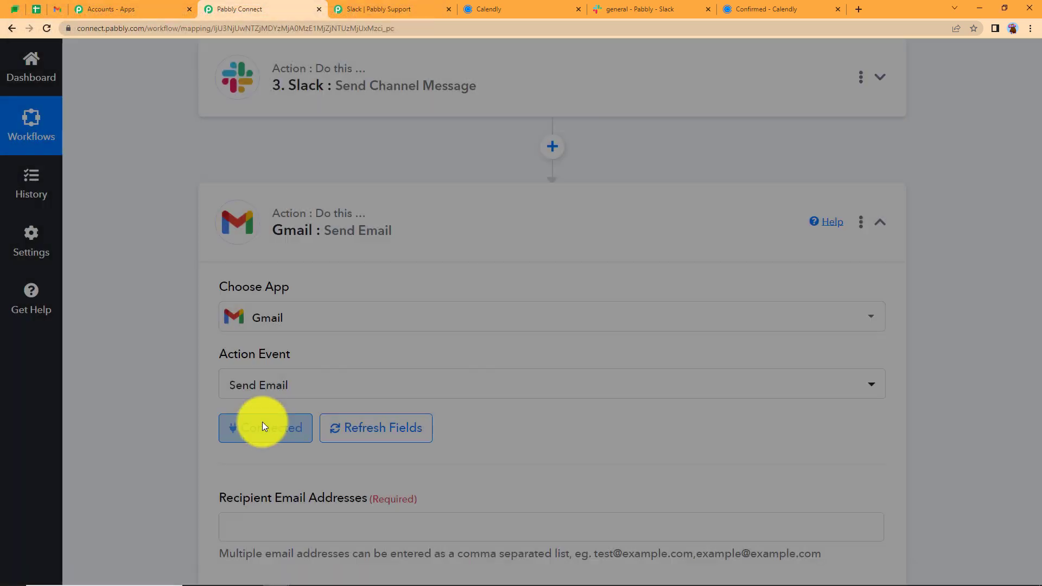
# Map Calendly's Res3 Resource Email as the Gmail recipient
pyautogui.scroll(-5, 271, 380)
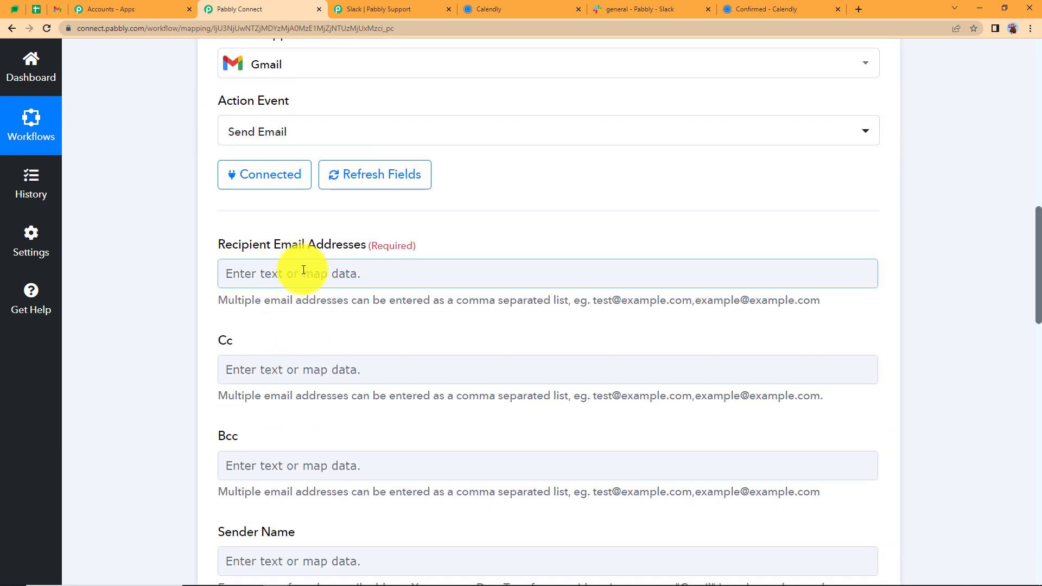
pyautogui.scroll(-5, 210, 413)
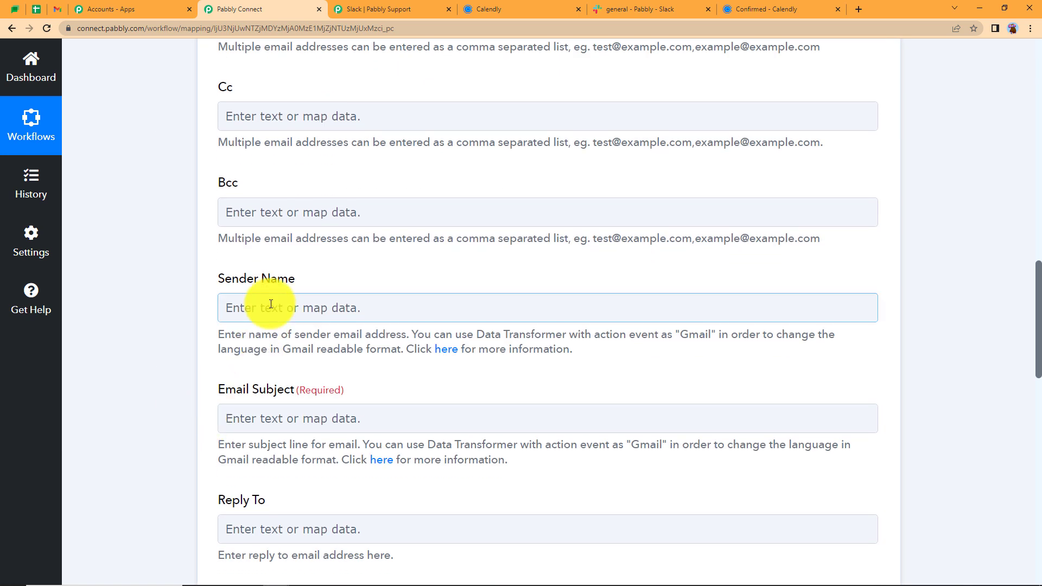
pyautogui.scroll(-7, 260, 413)
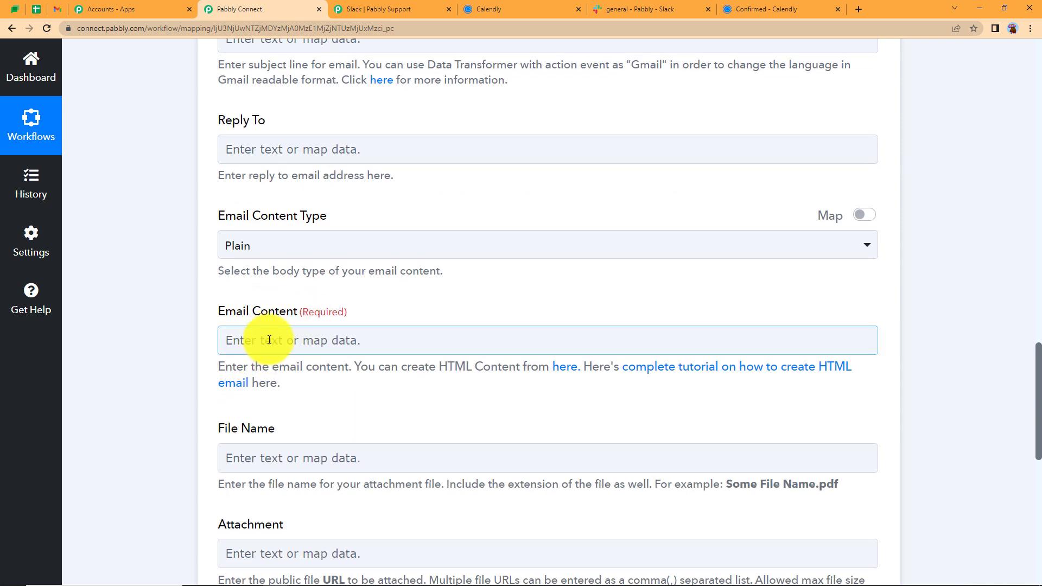
pyautogui.scroll(10, 270, 340)
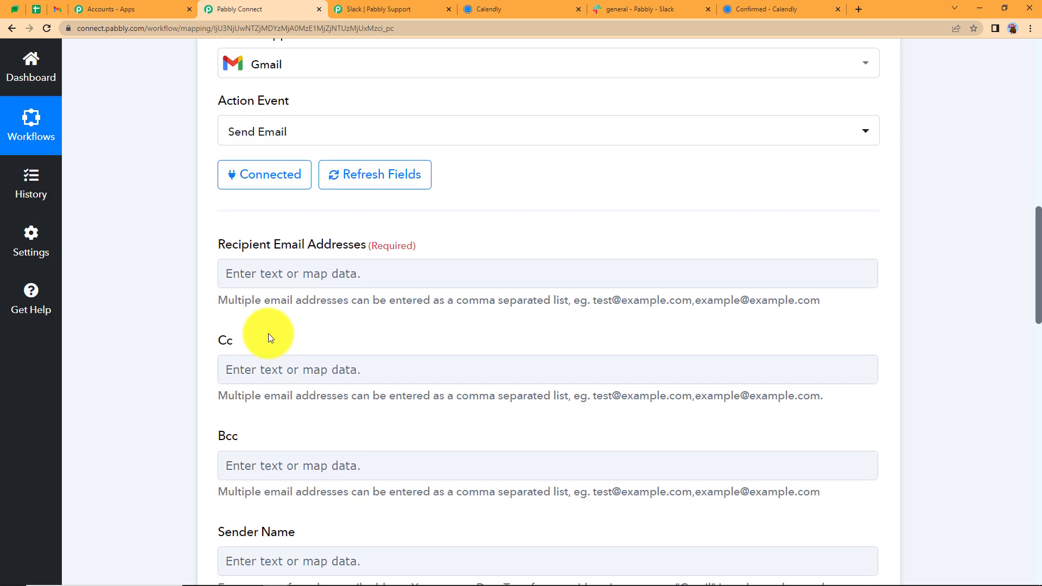
pyautogui.click(268, 275)
pyautogui.click(310, 386)
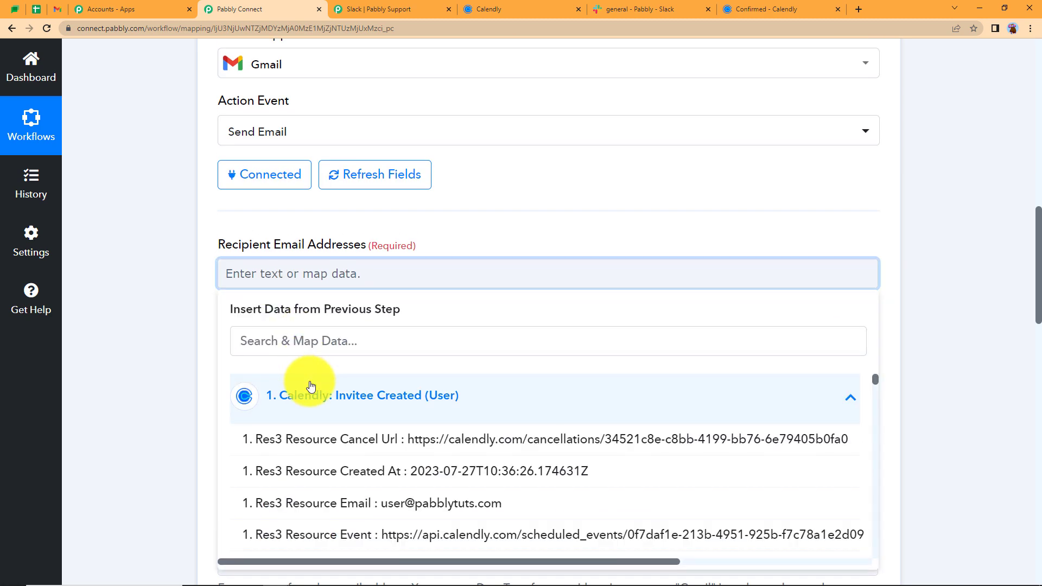
pyautogui.click(365, 502)
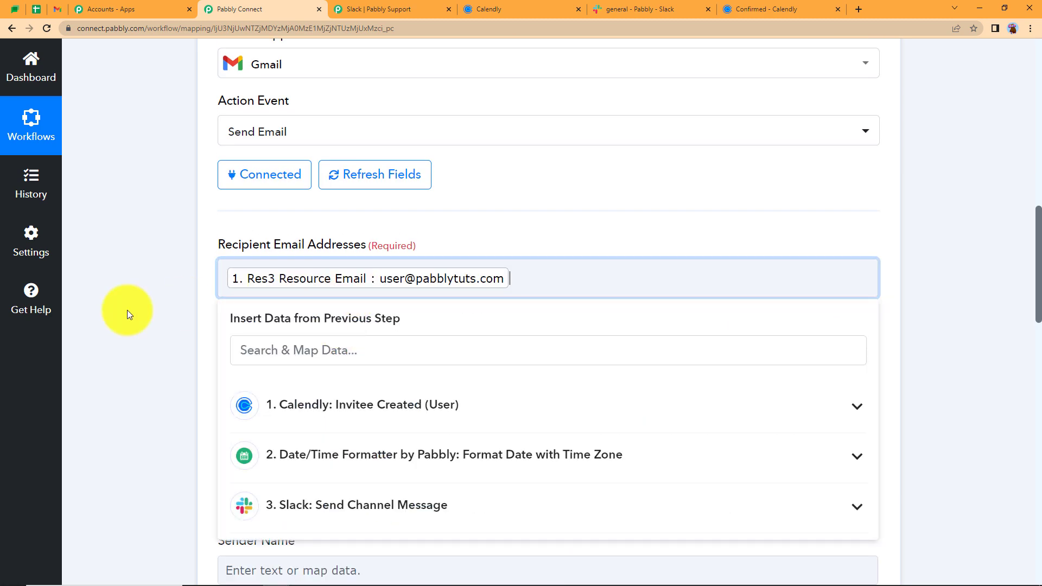
pyautogui.click(127, 310)
# Map Res2 Resource Name as sender name and set the subject to 'Booking Confirmed'
pyautogui.scroll(-7, 84, 442)
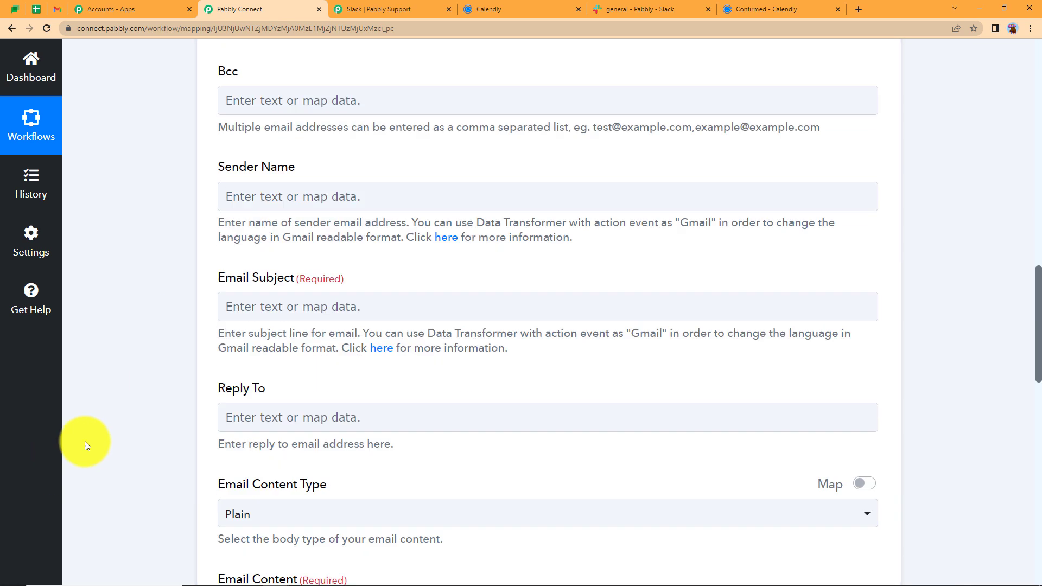
pyautogui.click(306, 185)
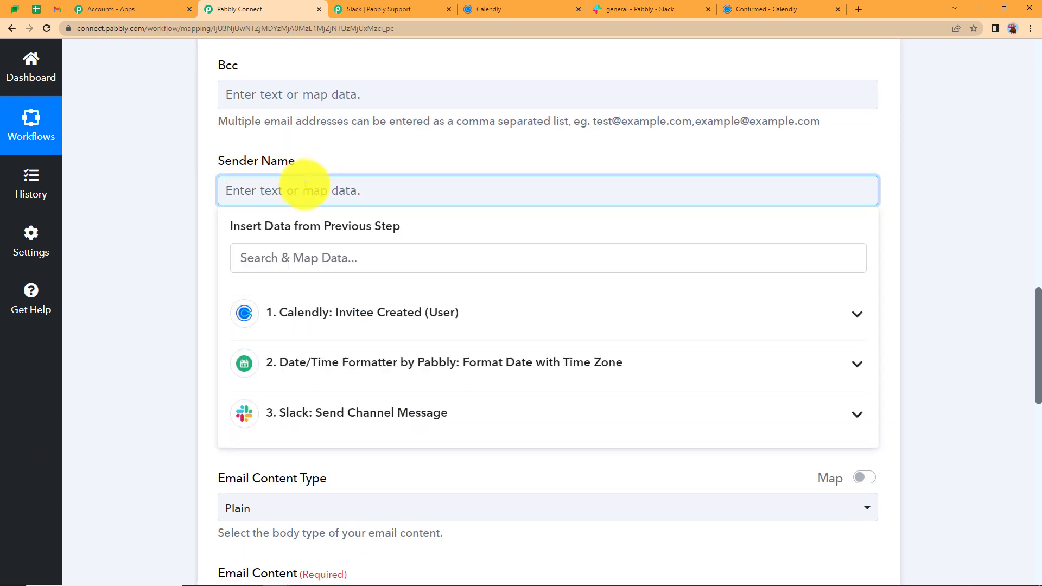
pyautogui.click(375, 313)
pyautogui.scroll(-10, 430, 375)
pyautogui.click(512, 365)
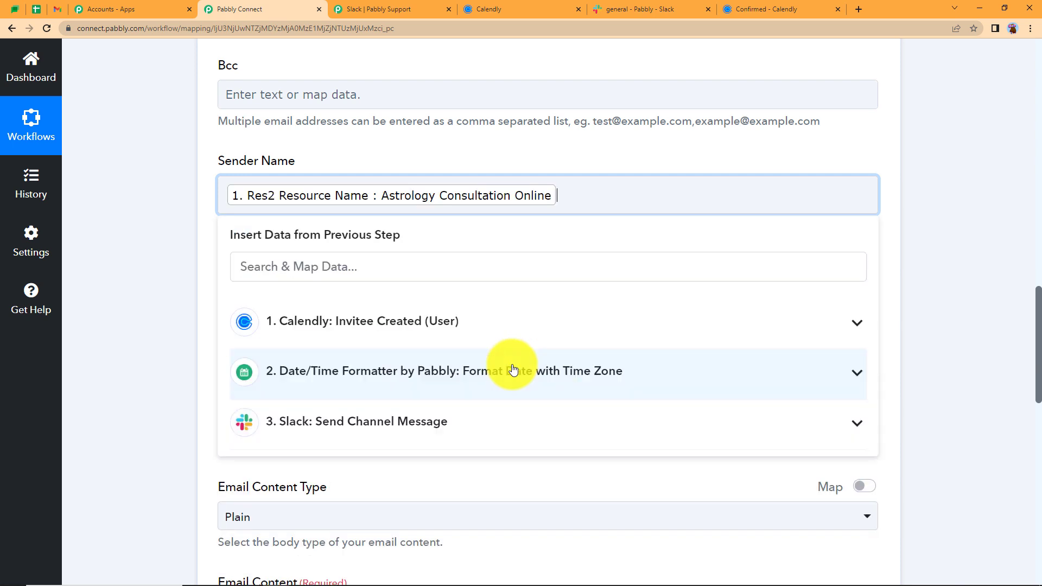
pyautogui.click(181, 254)
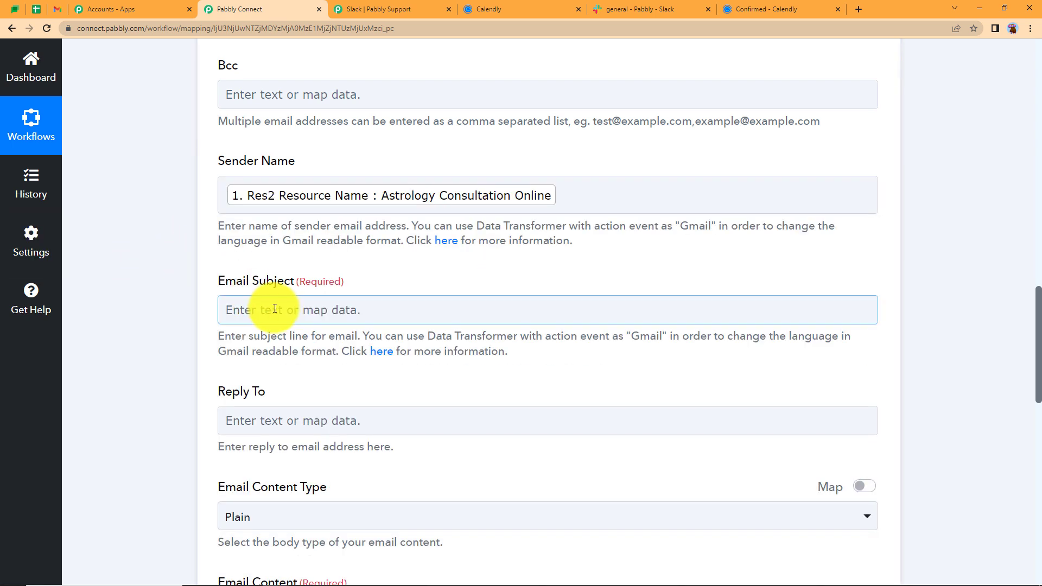
pyautogui.click(274, 308)
pyautogui.write('Booku')
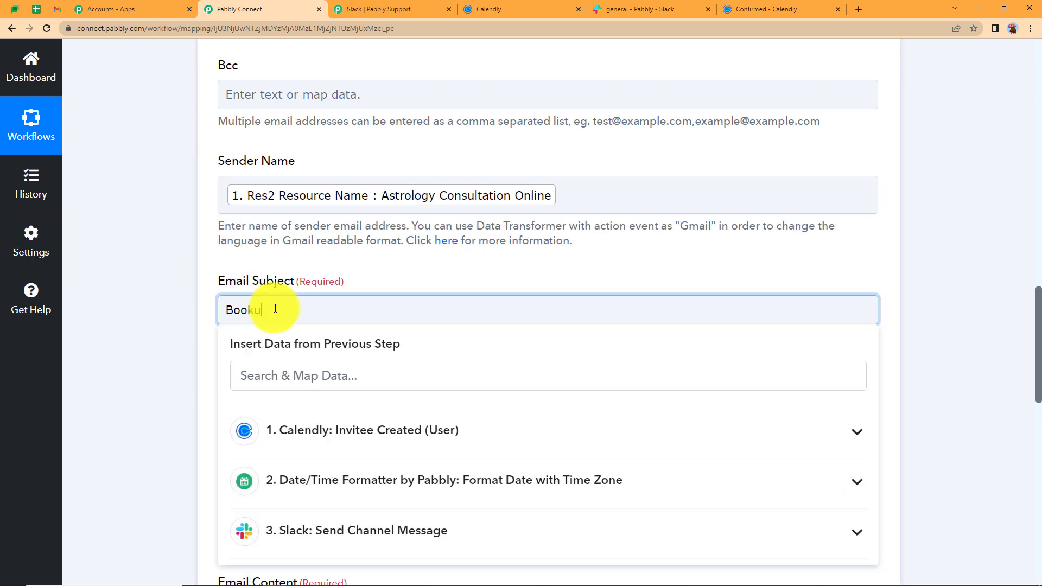
pyautogui.press('BackSpace')
pyautogui.write('ing Confirmed')
pyautogui.click(203, 373)
pyautogui.scroll(-5, 210, 408)
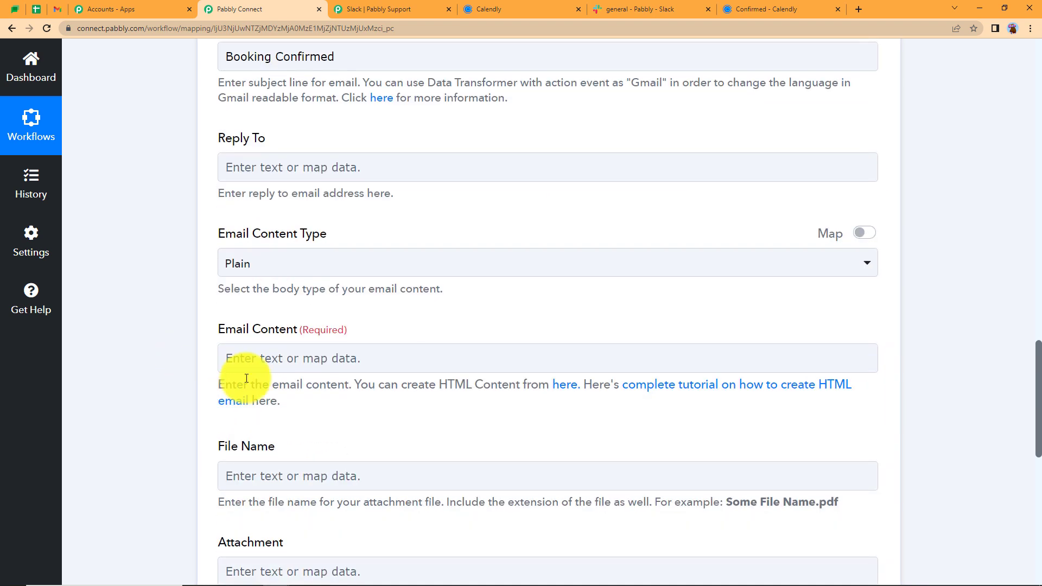
# Start the email body with 'Hello' followed by the invitee's mapped Resource Name
pyautogui.click(233, 360)
pyautogui.write('Hello')
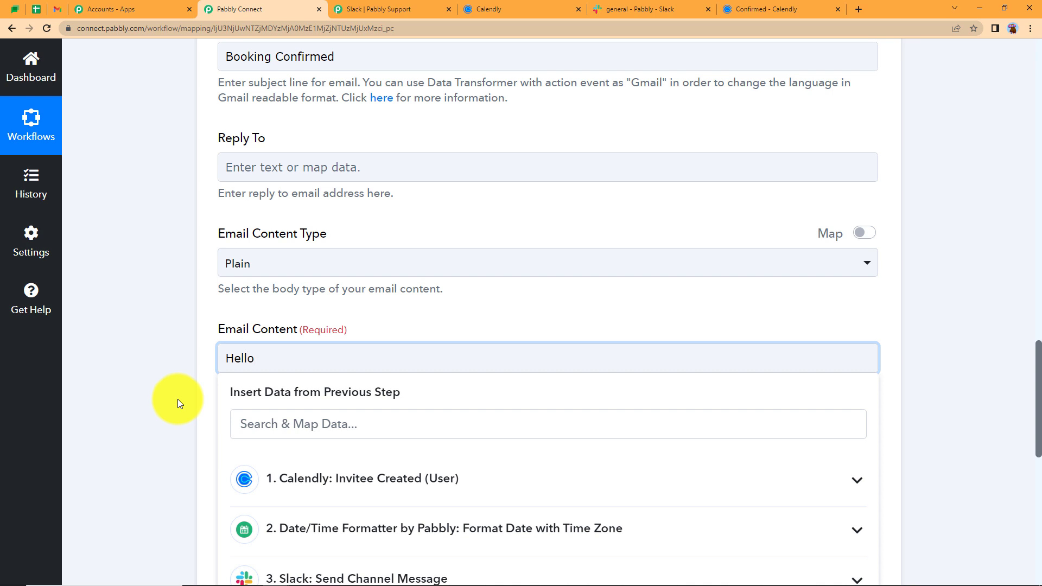
pyautogui.click(299, 419)
pyautogui.write('demo')
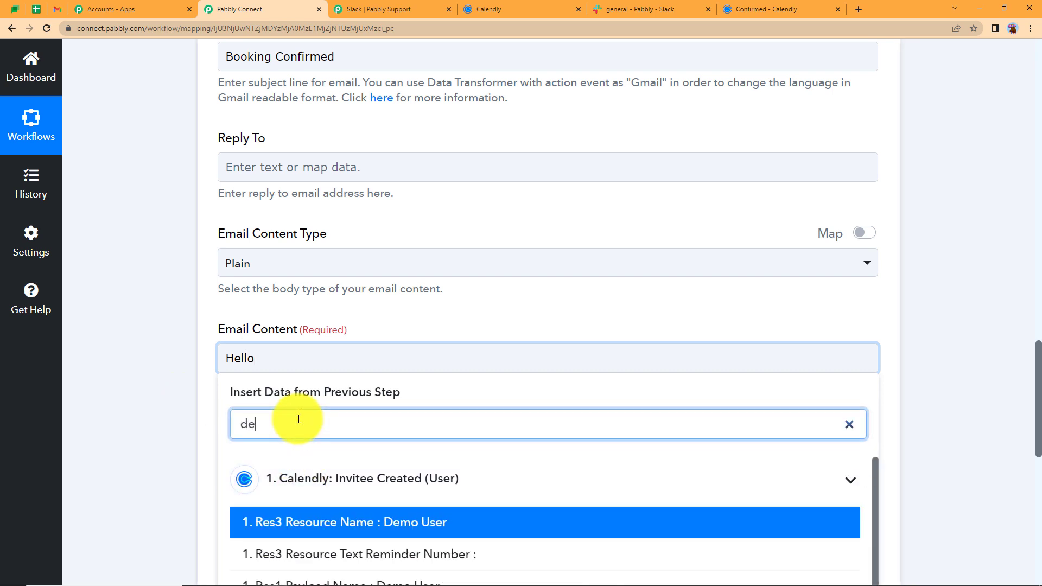
pyautogui.click(363, 523)
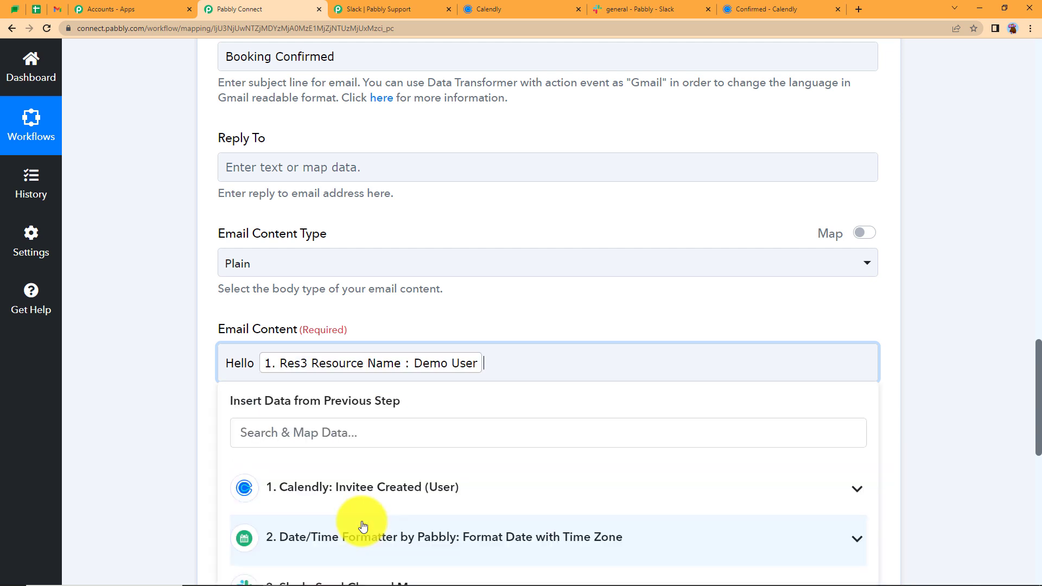
# Add the line 'Your booking for [event name] is confirmed on [formatted date]. Please be on time.'
pyautogui.press('Return')
pyautogui.write('Your booking for')
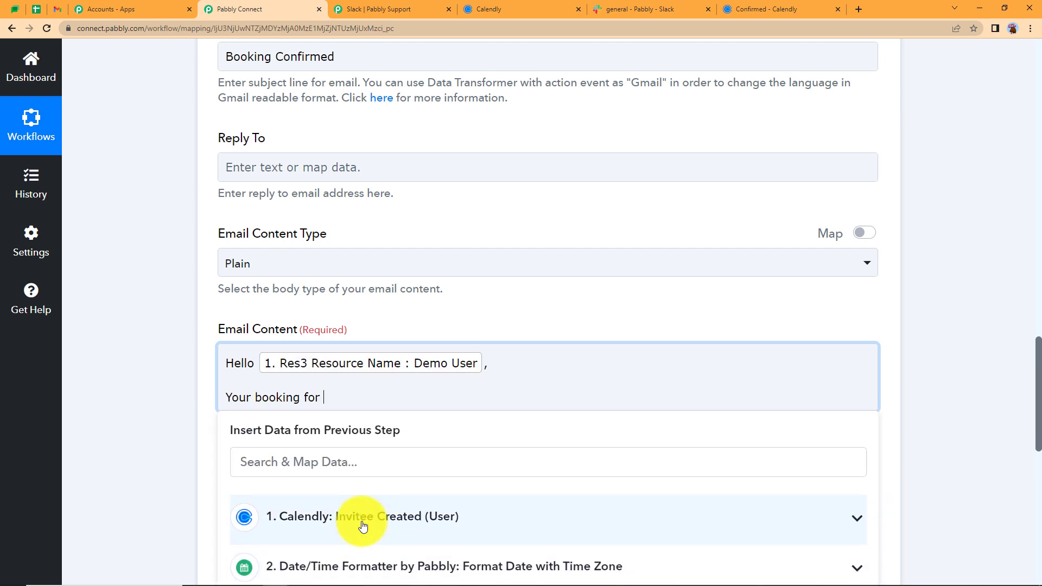
pyautogui.scroll(-2, 162, 391)
pyautogui.click(319, 336)
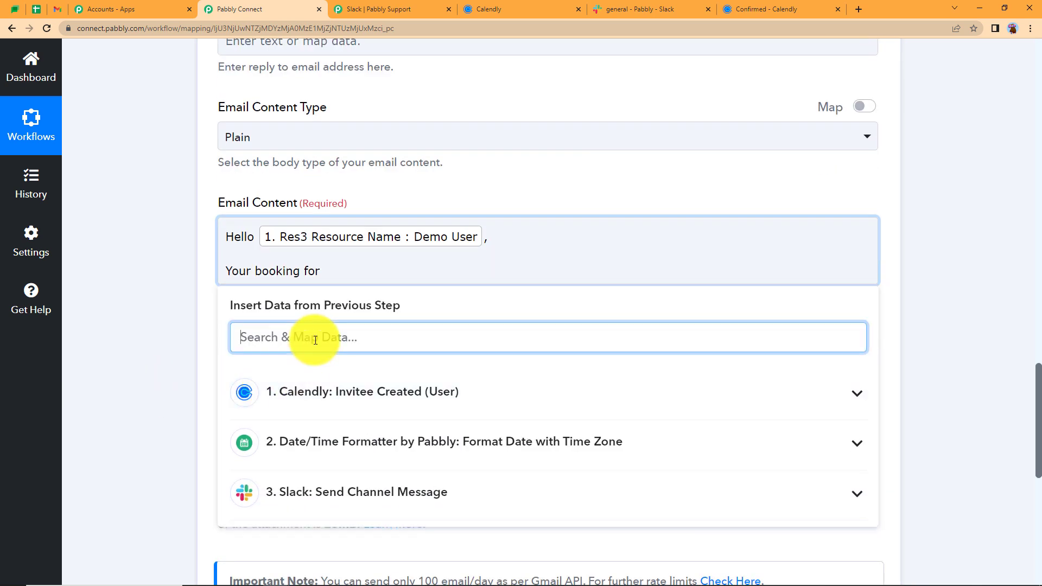
pyautogui.write('astro')
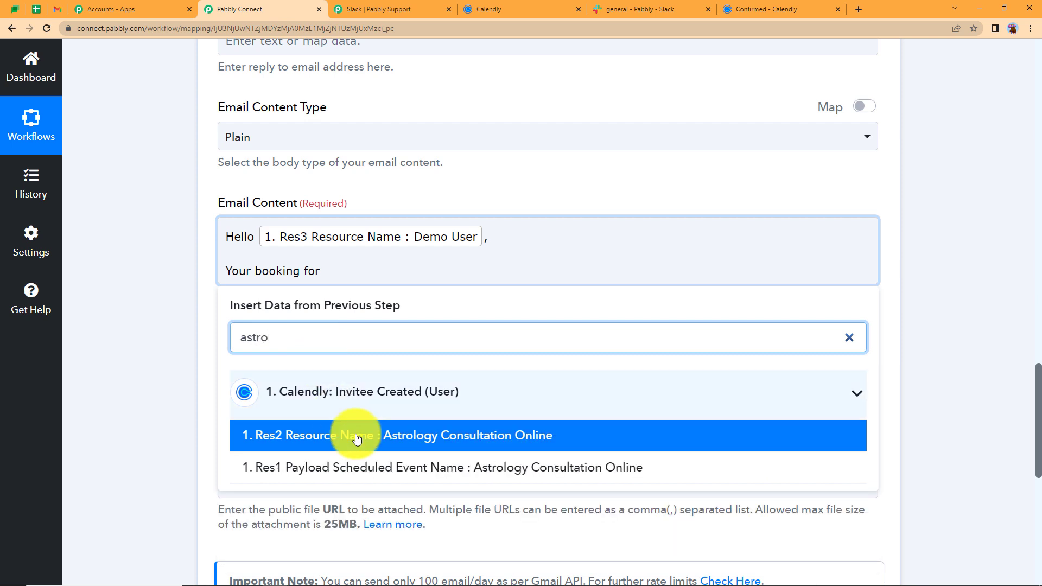
pyautogui.click(349, 371)
pyautogui.click(738, 273)
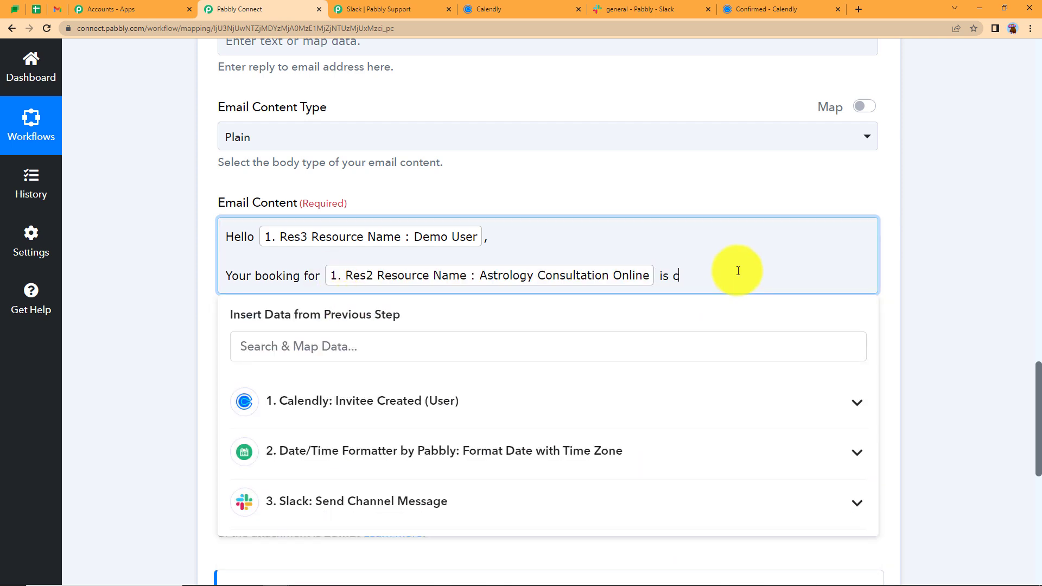
pyautogui.write('is confirmed on')
pyautogui.click(554, 452)
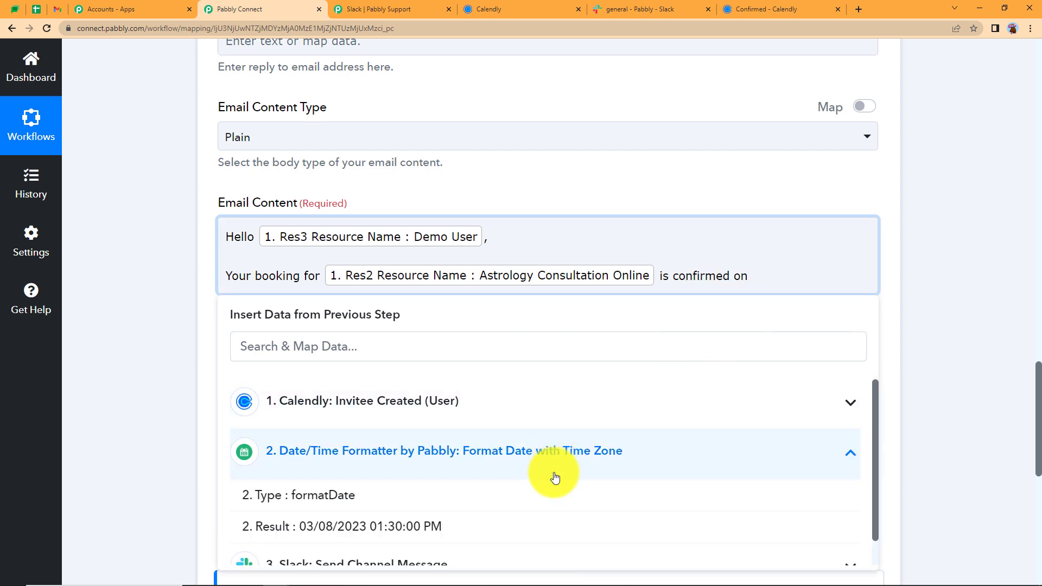
pyautogui.click(547, 536)
pyautogui.write('. Please be')
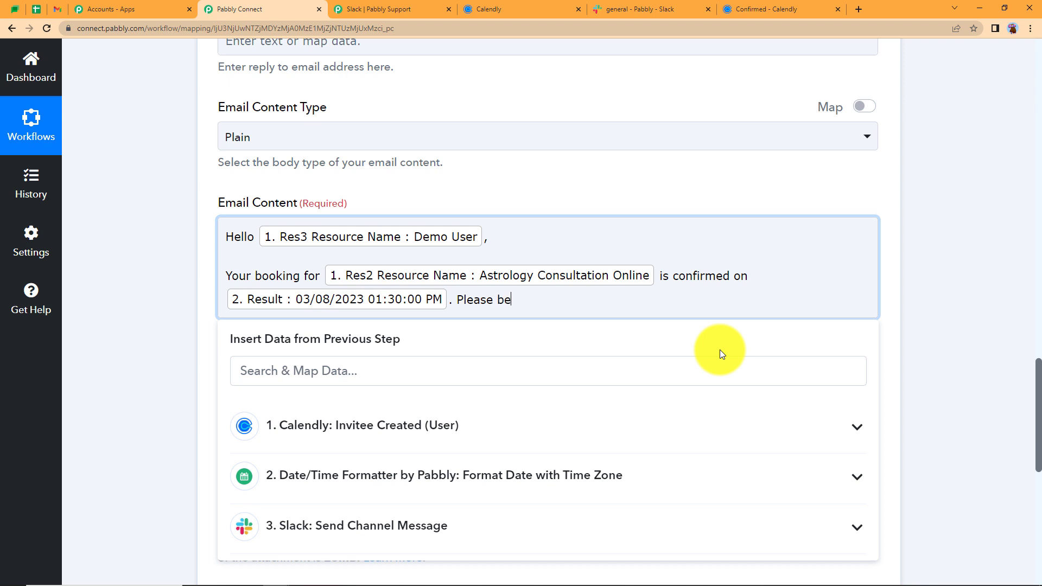
pyautogui.write(' on time.')
# Sign off the email on a new line with 'Regards'
pyautogui.press('Return')
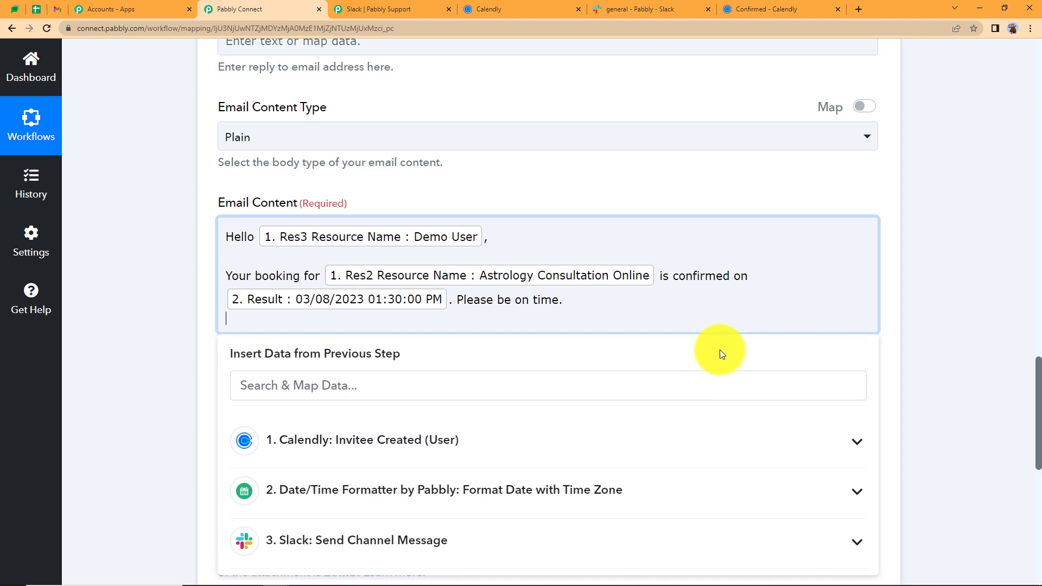
pyautogui.write('Reg')
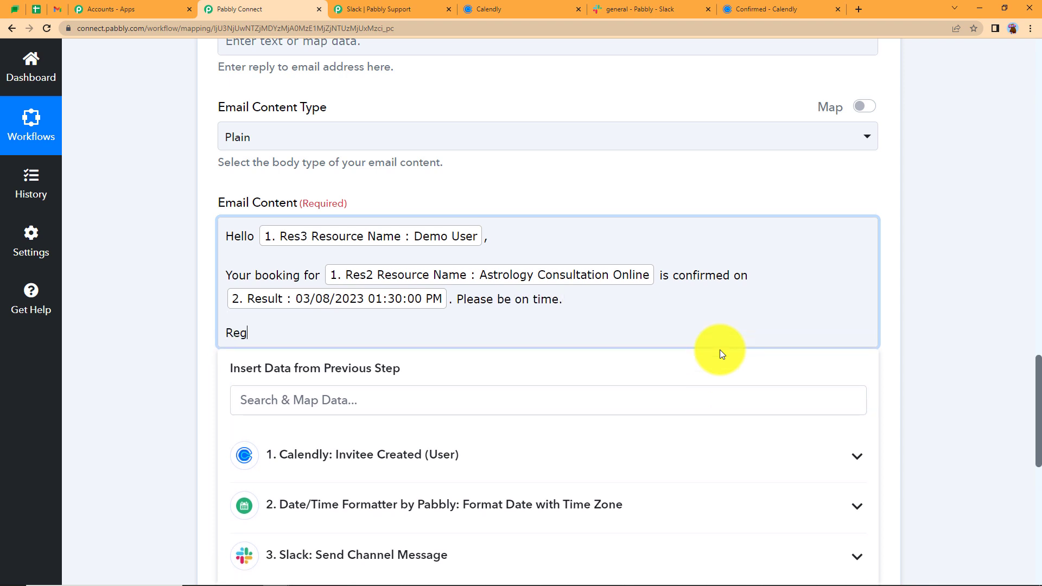
pyautogui.write('ards')
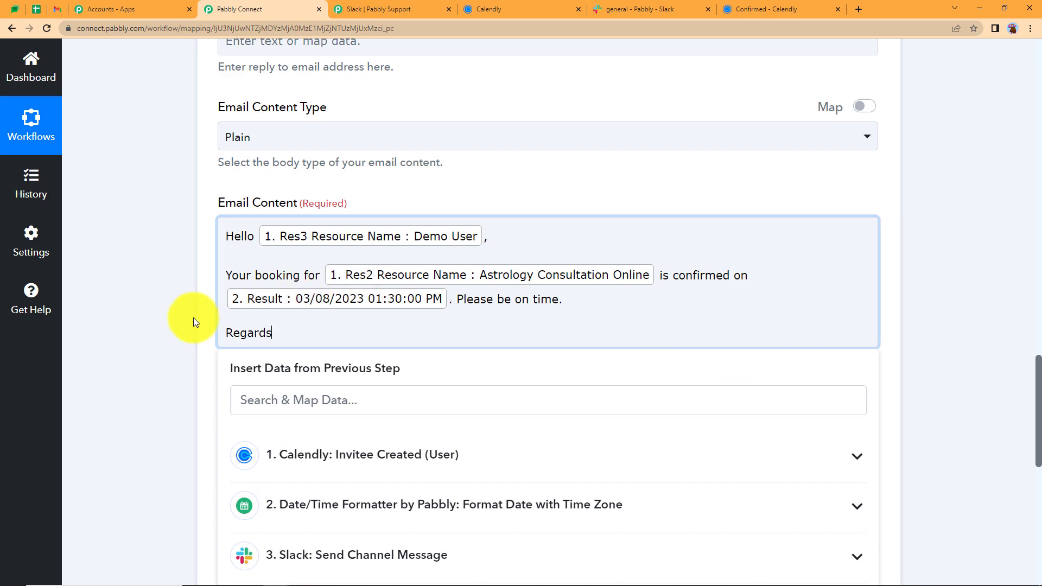
pyautogui.click(194, 318)
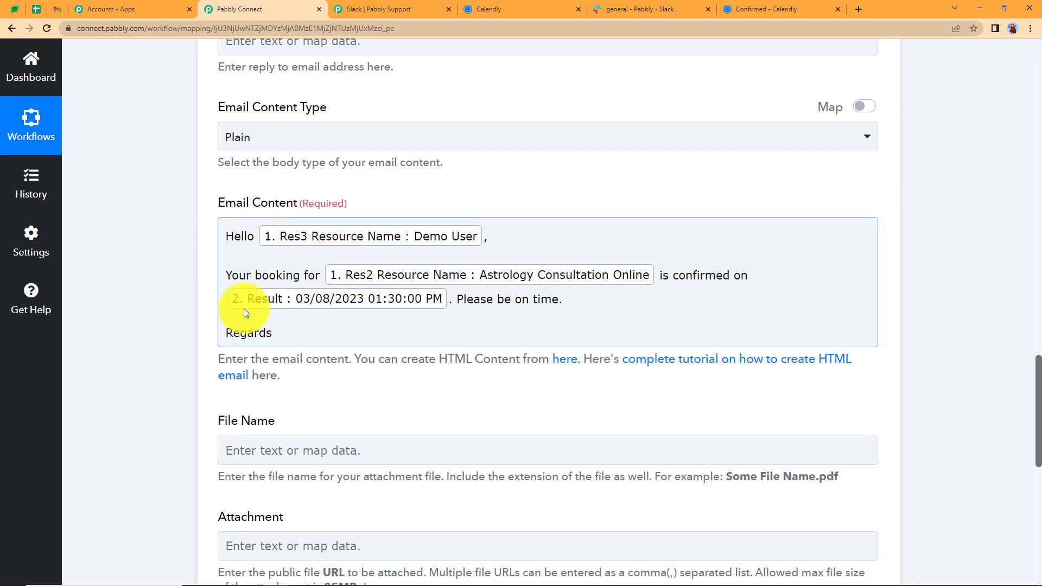
# Send a test request for the Gmail step, confirm the sent status, and collapse the step
pyautogui.scroll(-7, 163, 298)
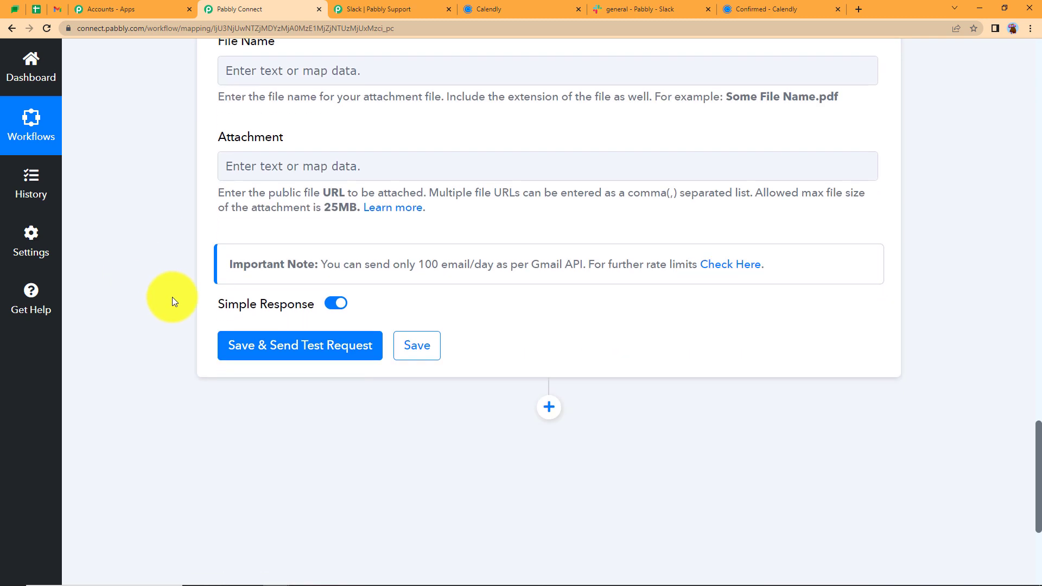
pyautogui.click(255, 346)
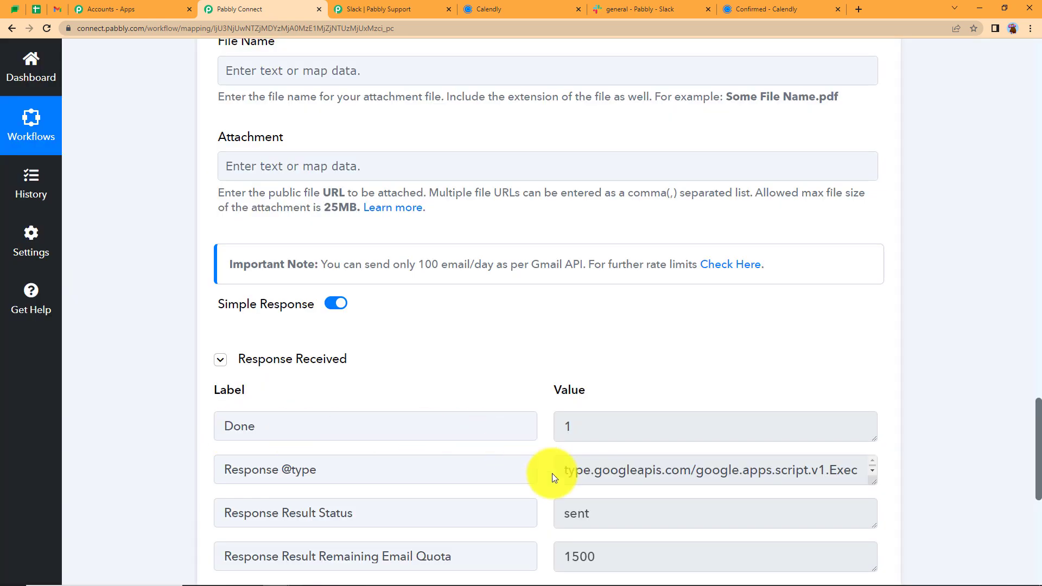
pyautogui.moveTo(613, 508); pyautogui.dragTo(537, 526)
pyautogui.scroll(15, 168, 317)
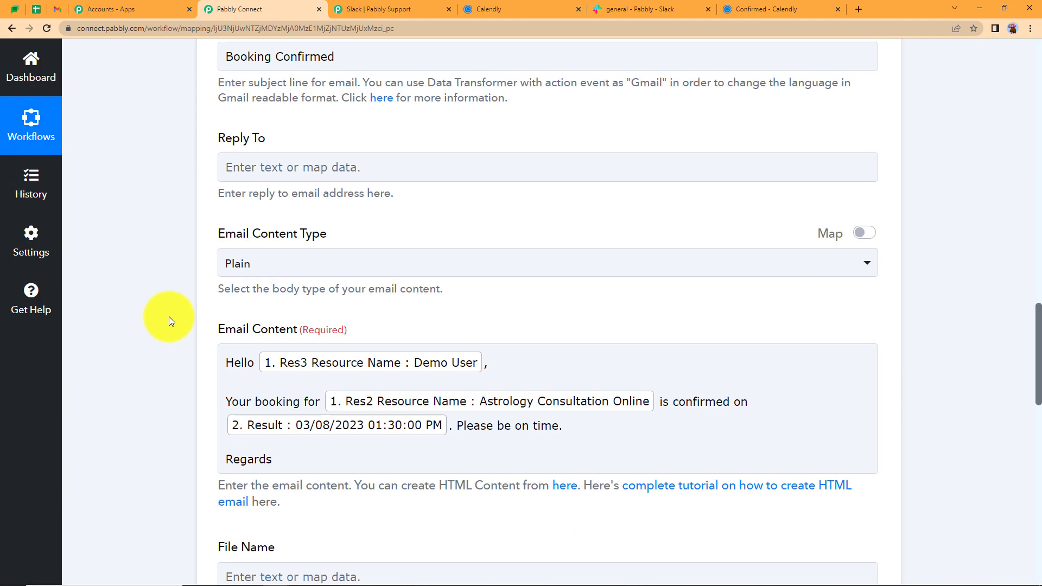
pyautogui.scroll(10, 168, 317)
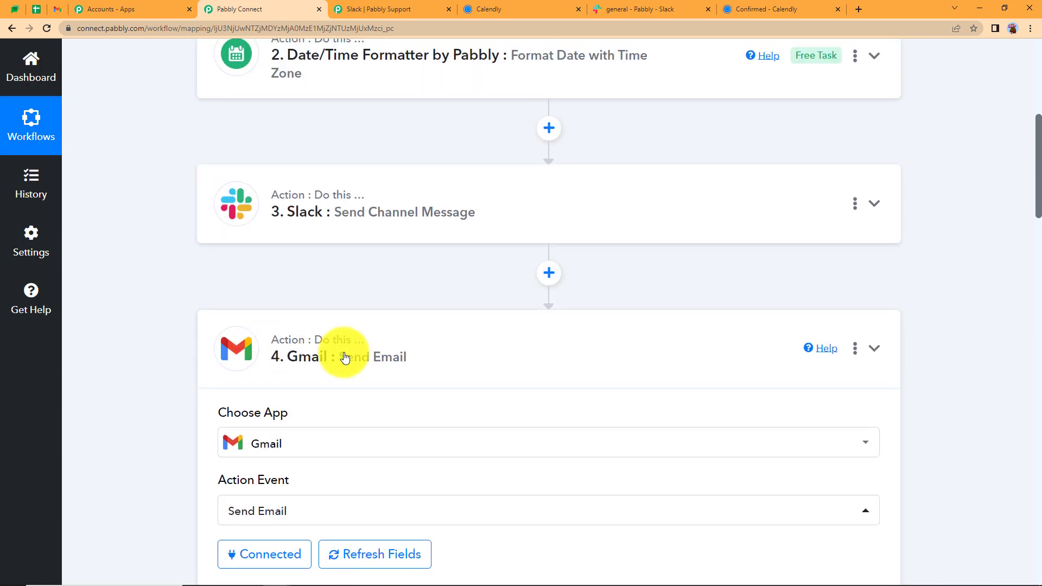
pyautogui.click(315, 379)
pyautogui.scroll(2, 422, 407)
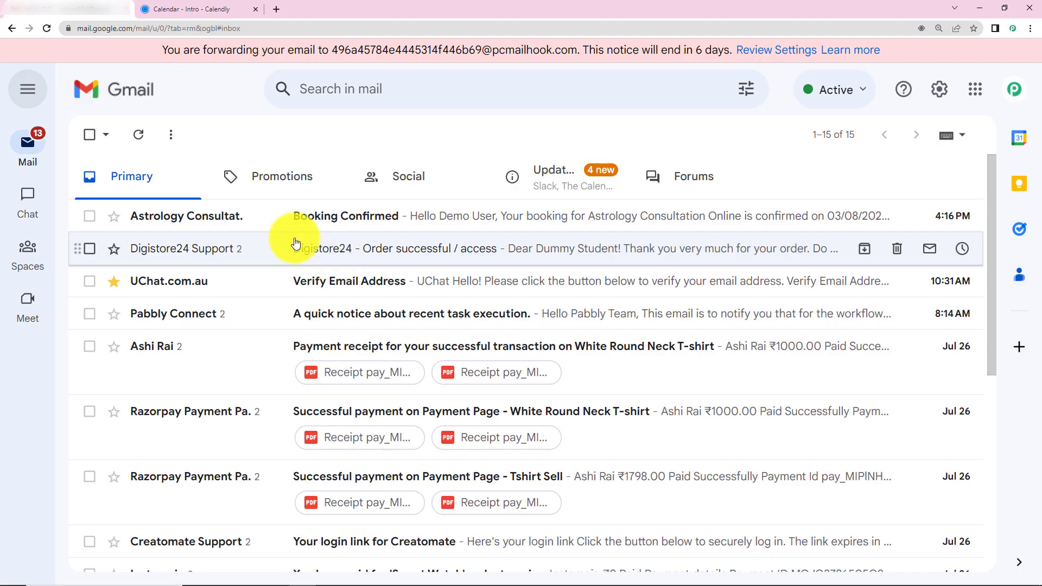
# Open the Booking Confirmed email and check it shows the 03/08/2023 01:30:00 PM booking
pyautogui.click(442, 215)
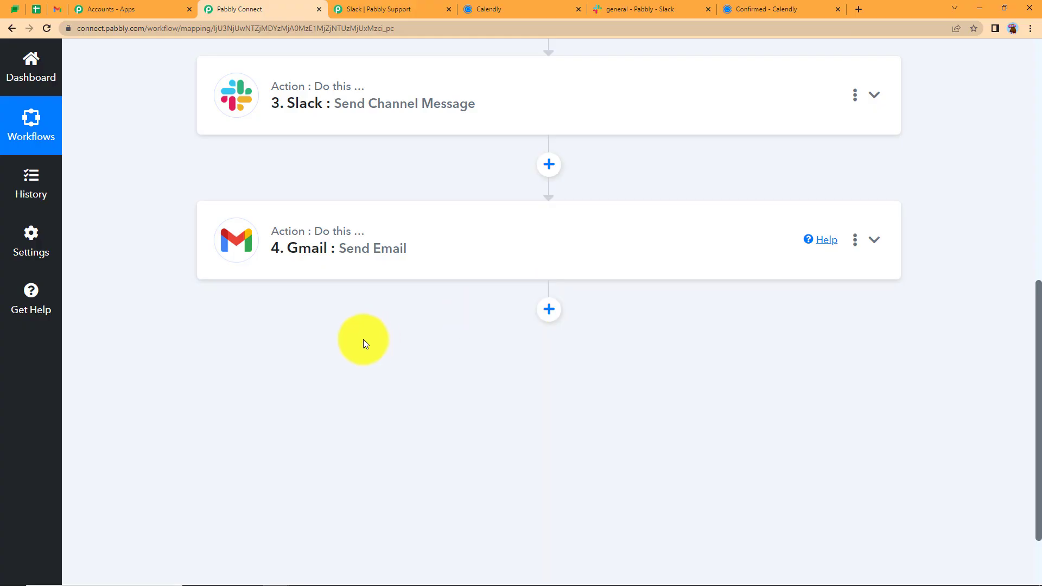
pyautogui.scroll(5, 365, 340)
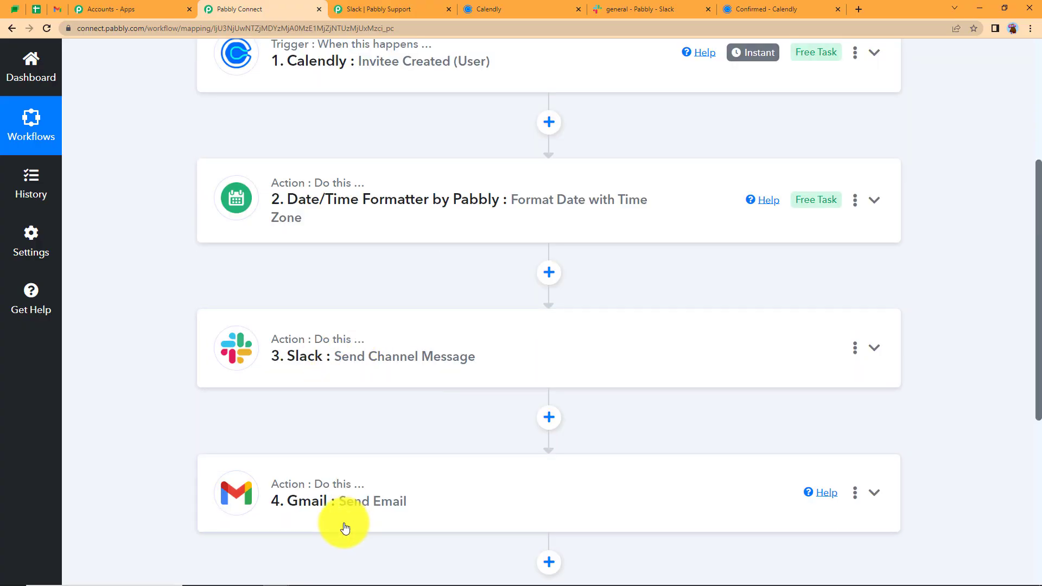
# Review the Date/Time Formatter step's settings, then add a new action step below Gmail Send Email
pyautogui.scroll(5, 369, 477)
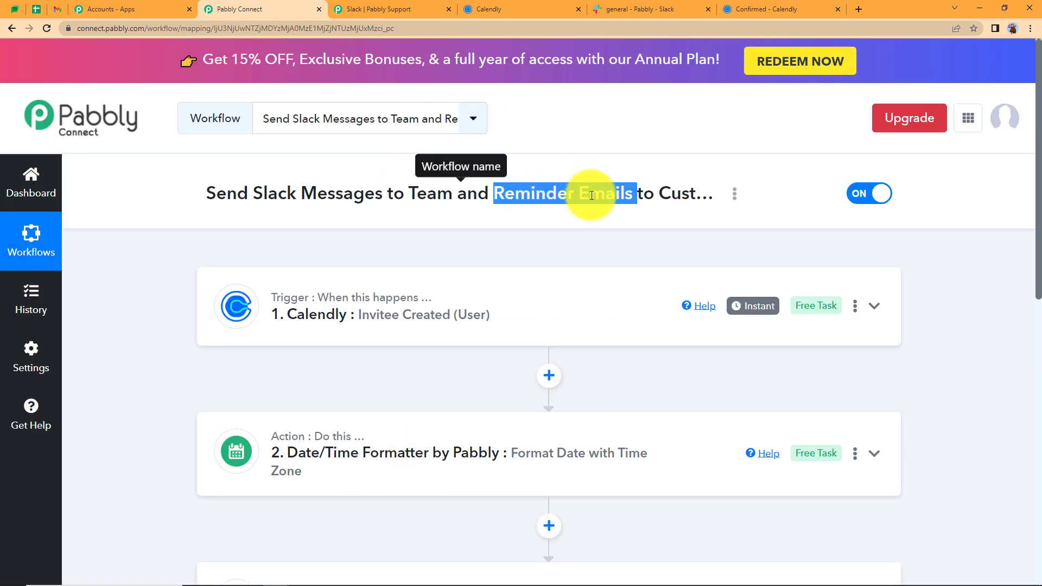
pyautogui.scroll(-10, 504, 325)
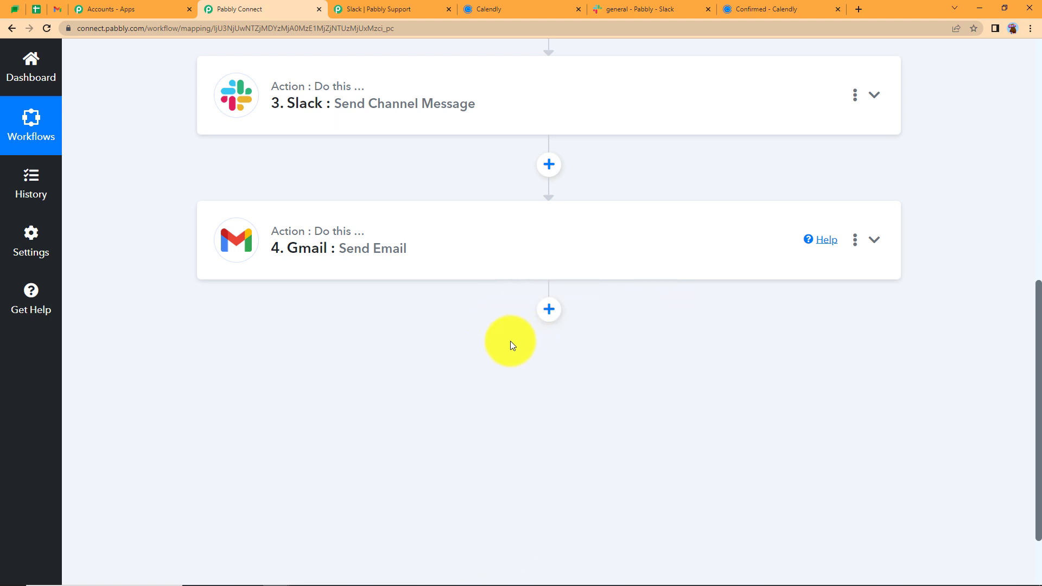
pyautogui.scroll(5, 496, 324)
pyautogui.click(429, 192)
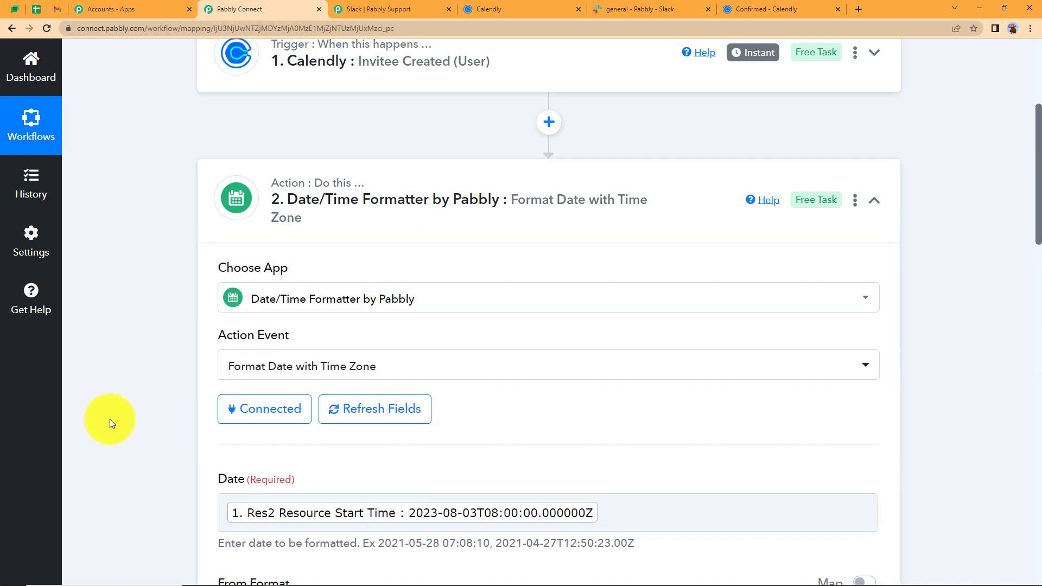
pyautogui.scroll(-13, 109, 418)
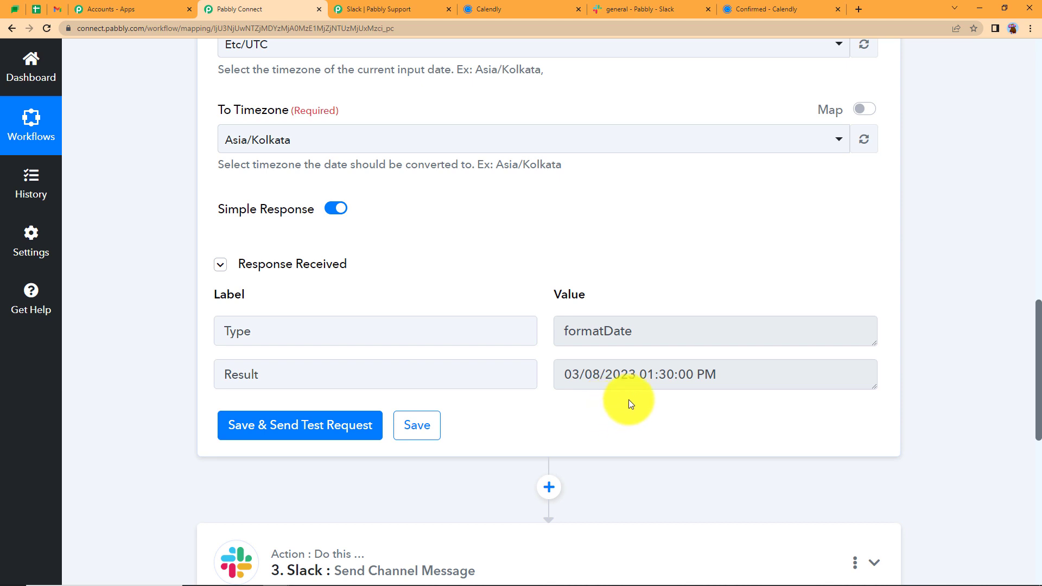
pyautogui.scroll(7, 446, 193)
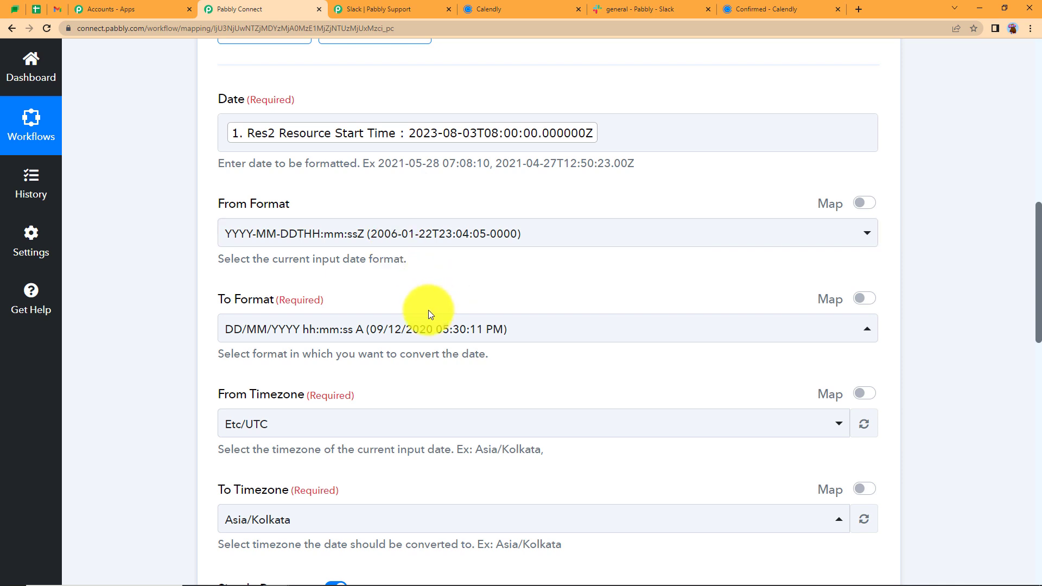
pyautogui.scroll(5, 428, 301)
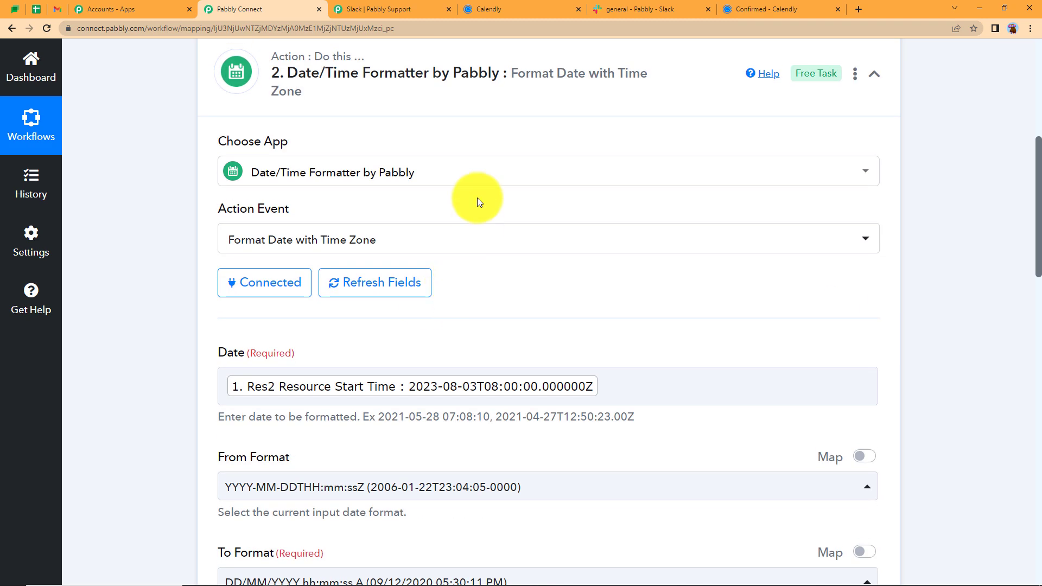
pyautogui.click(480, 70)
pyautogui.scroll(-5, 454, 291)
pyautogui.click(548, 219)
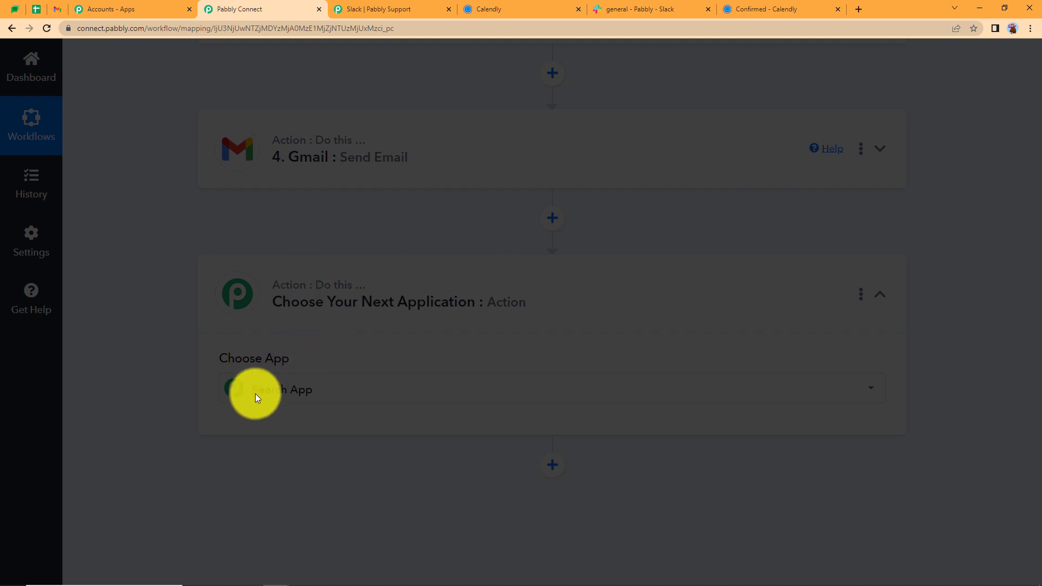
# Make the new step a connected Date/Time Formatter with the Add/Subtract Time action
pyautogui.click(299, 393)
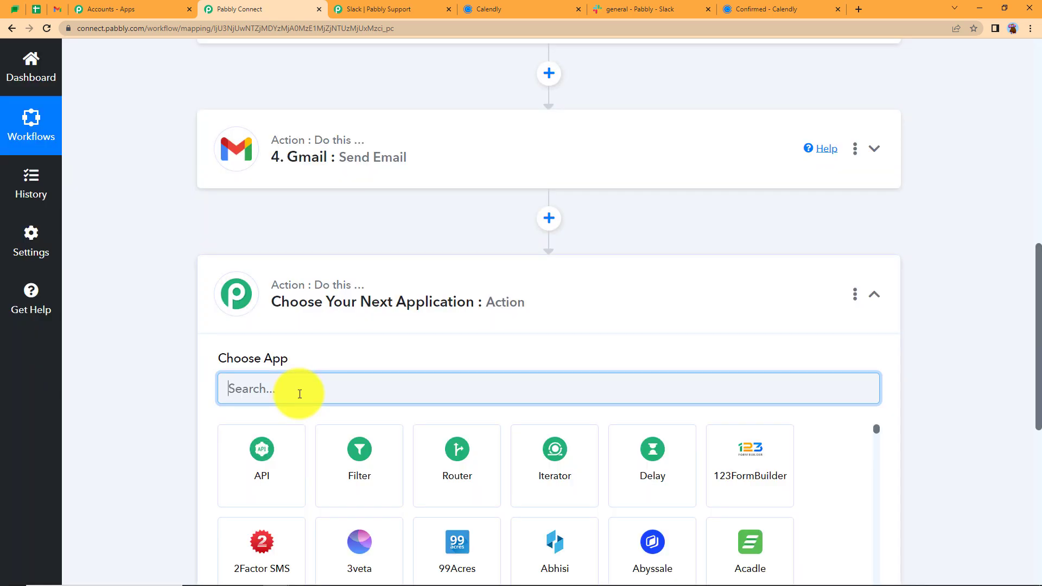
pyautogui.write('date')
pyautogui.click(298, 450)
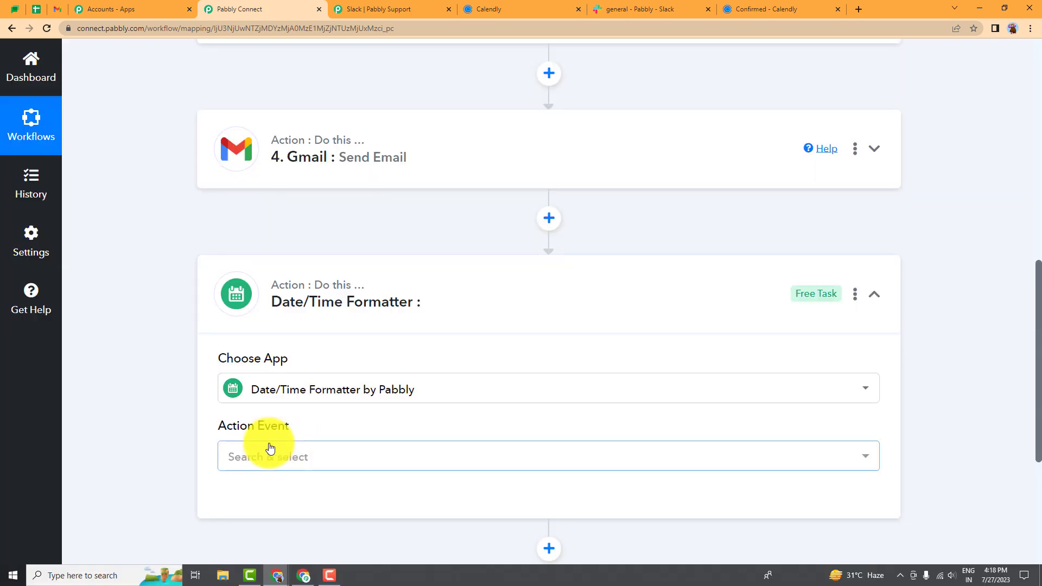
pyautogui.click(268, 456)
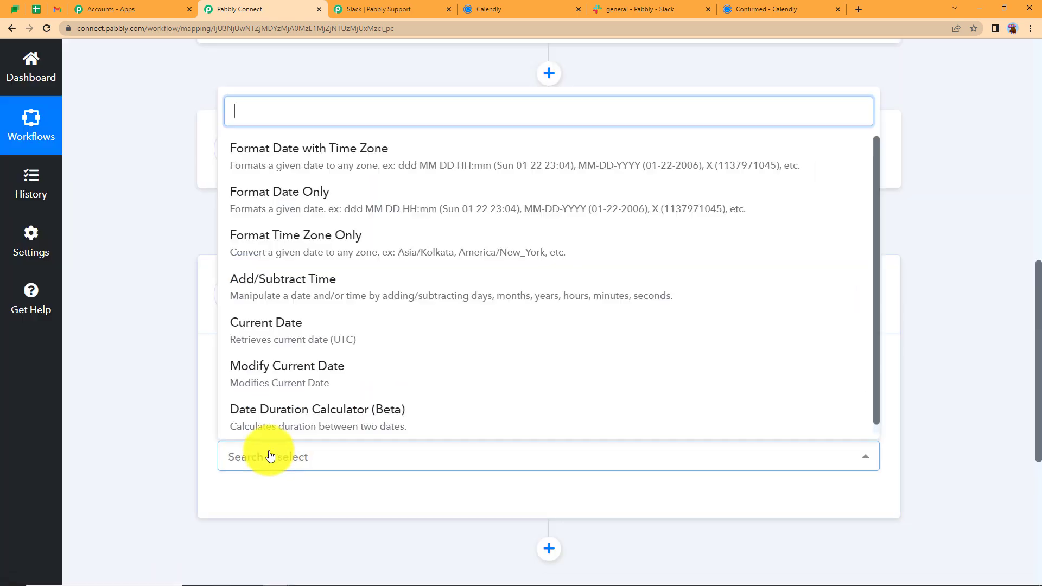
pyautogui.click(265, 282)
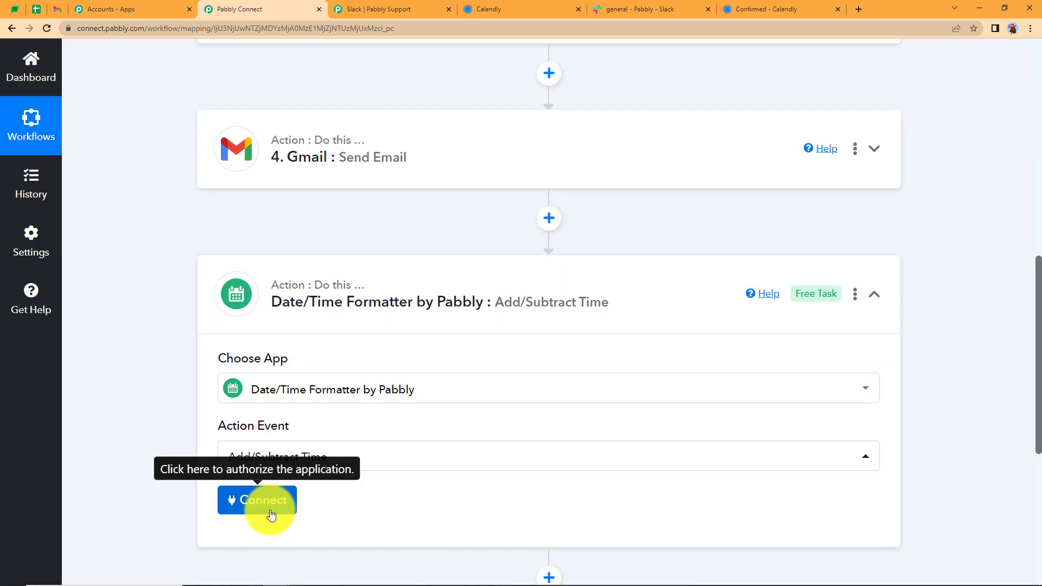
pyautogui.click(270, 511)
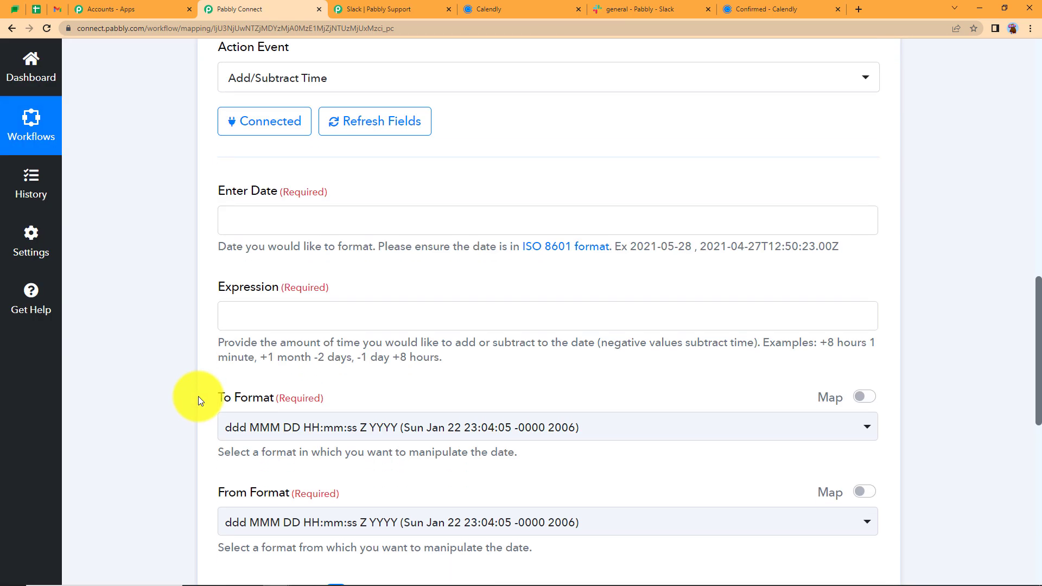
pyautogui.click(275, 226)
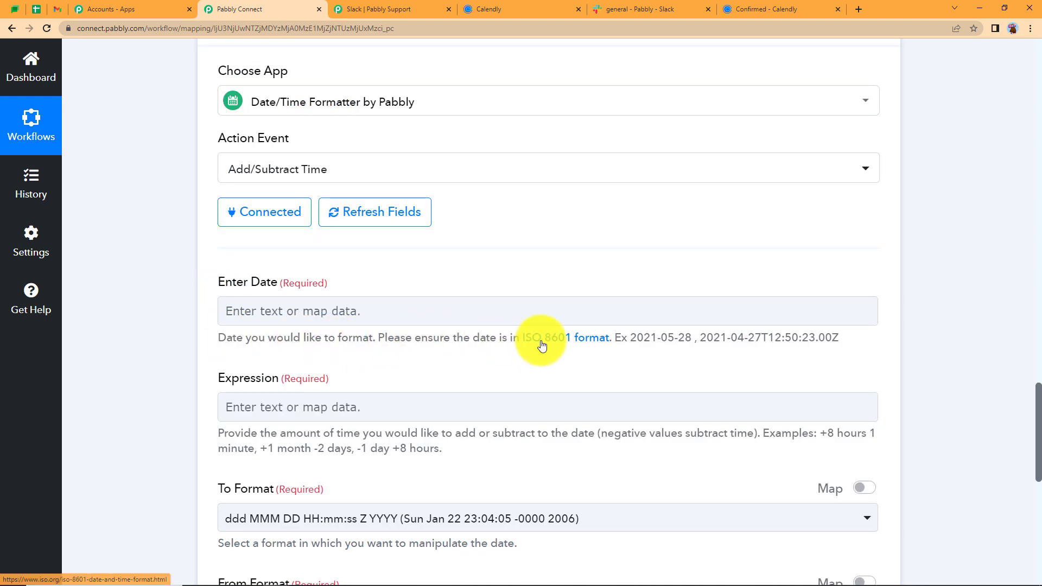
# Map the Calendly Resource Start Time into the Enter Date field
pyautogui.moveTo(631, 338); pyautogui.dragTo(871, 337)
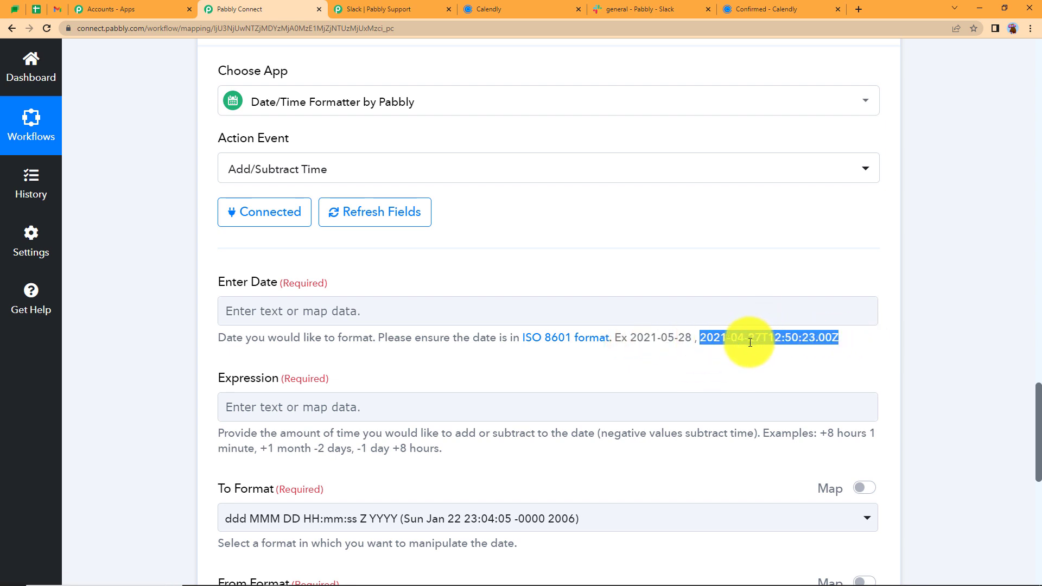
pyautogui.click(725, 320)
pyautogui.click(393, 426)
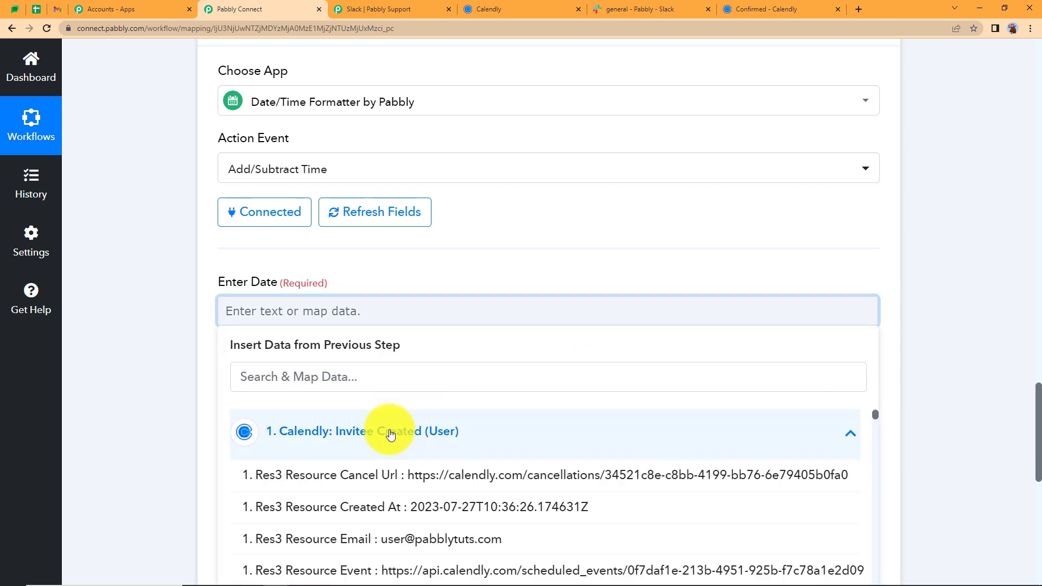
pyautogui.scroll(-2, 171, 401)
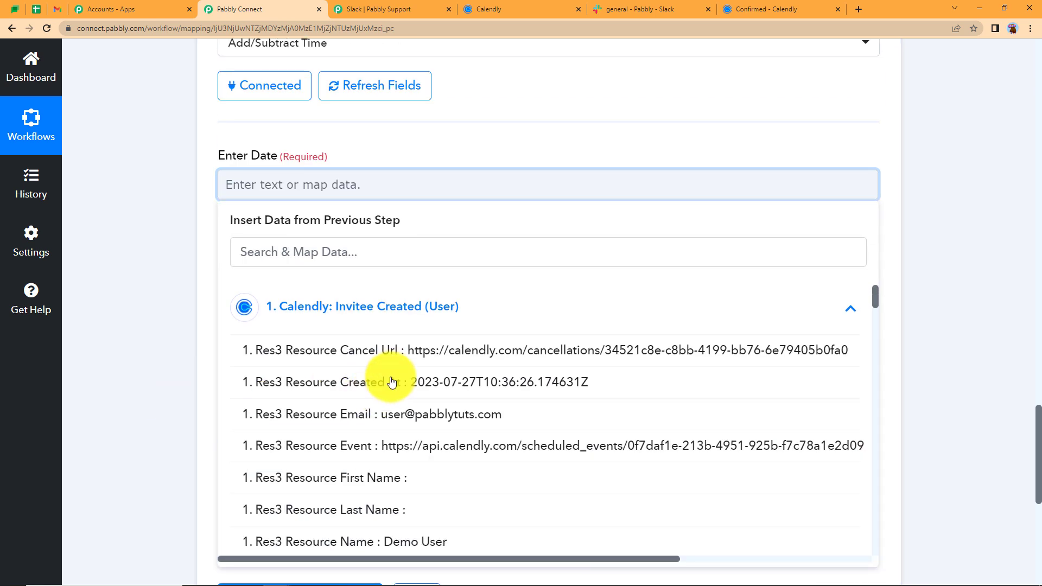
pyautogui.click(389, 263)
pyautogui.write('star')
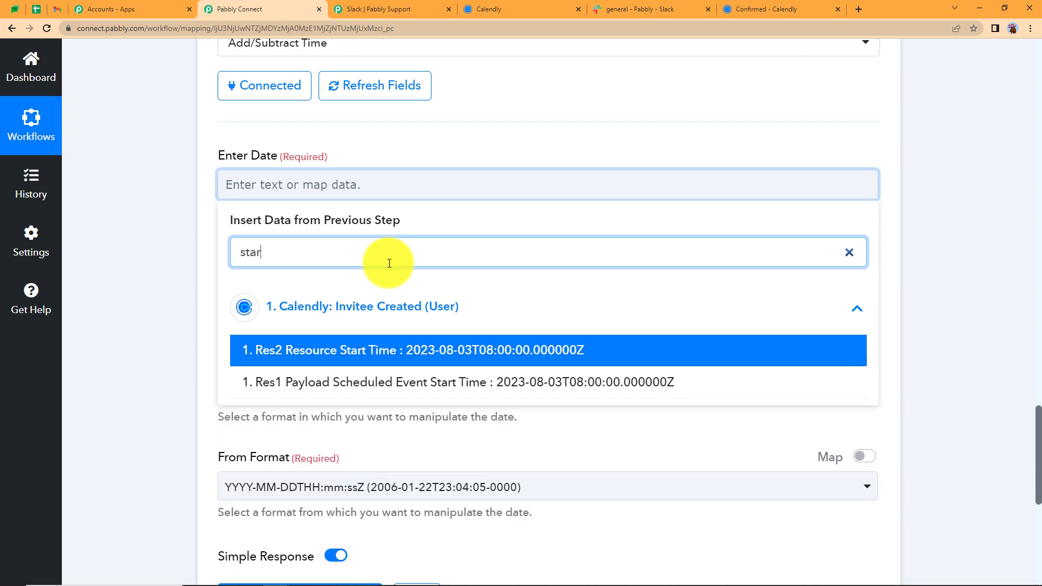
pyautogui.click(443, 353)
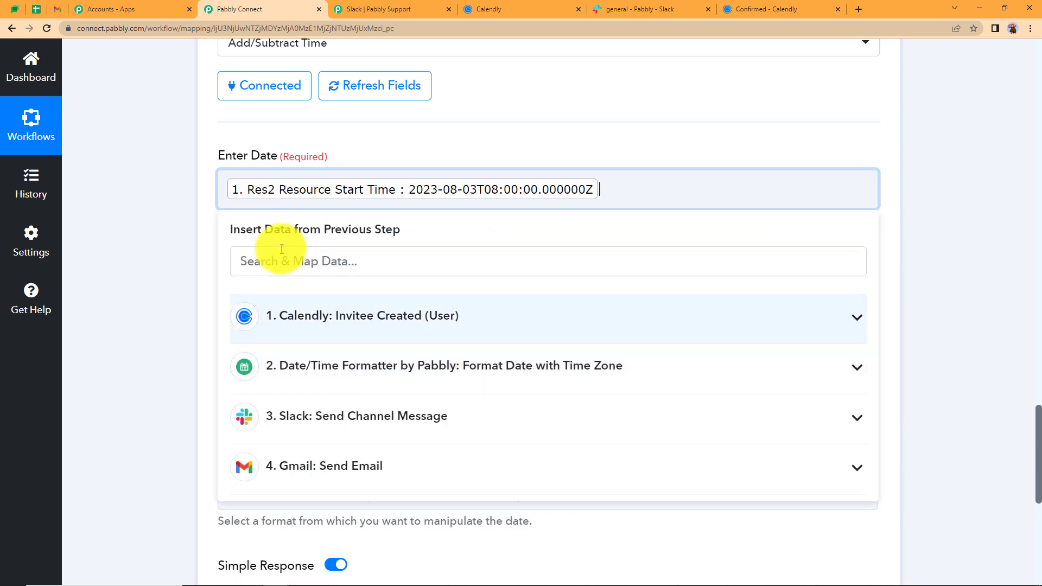
# Set the Expression to -2 days and add another step below
pyautogui.click(204, 199)
pyautogui.click(269, 281)
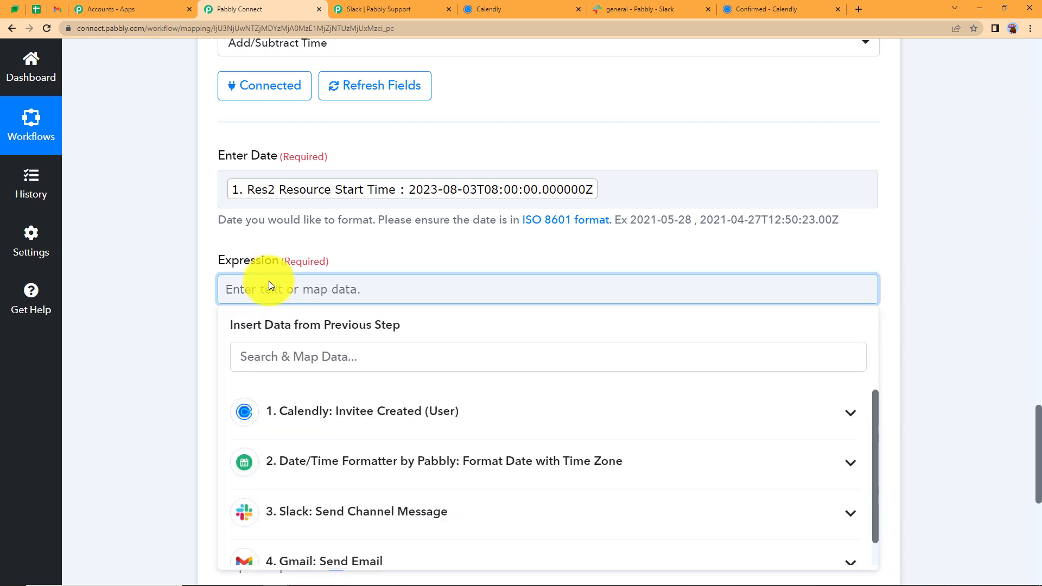
pyautogui.write('-2 ')
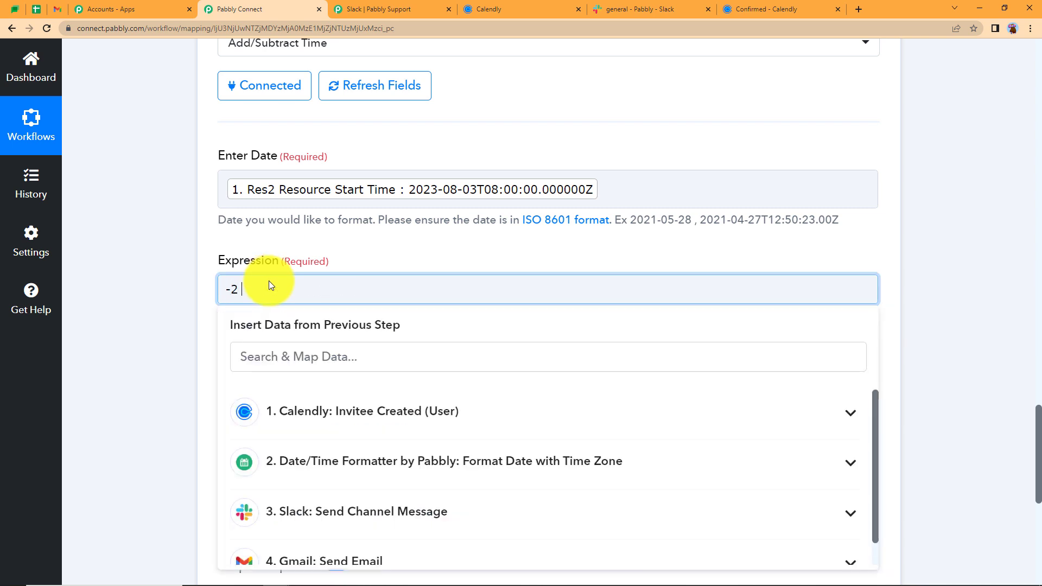
pyautogui.write('days')
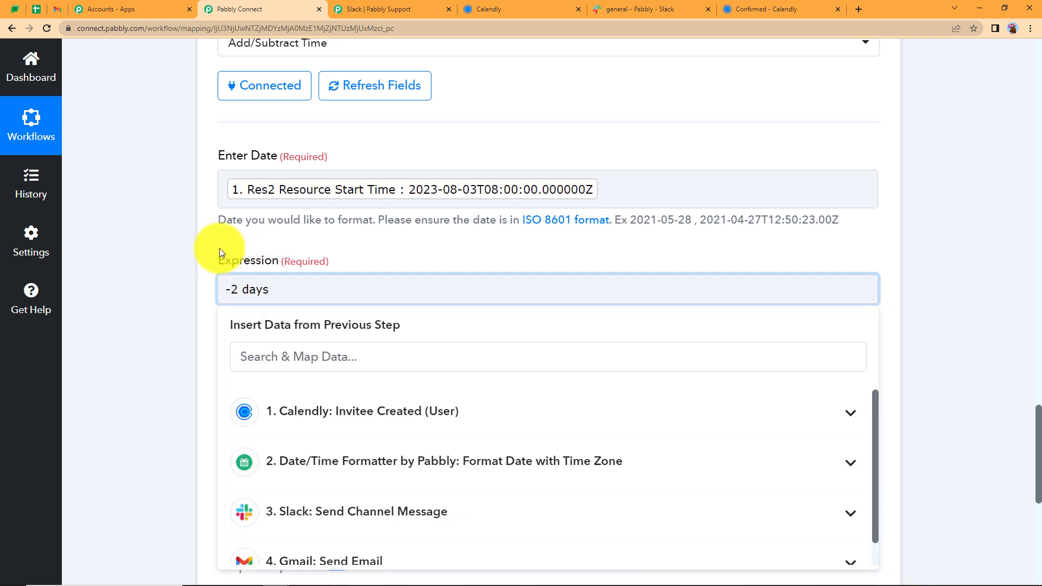
pyautogui.click(198, 239)
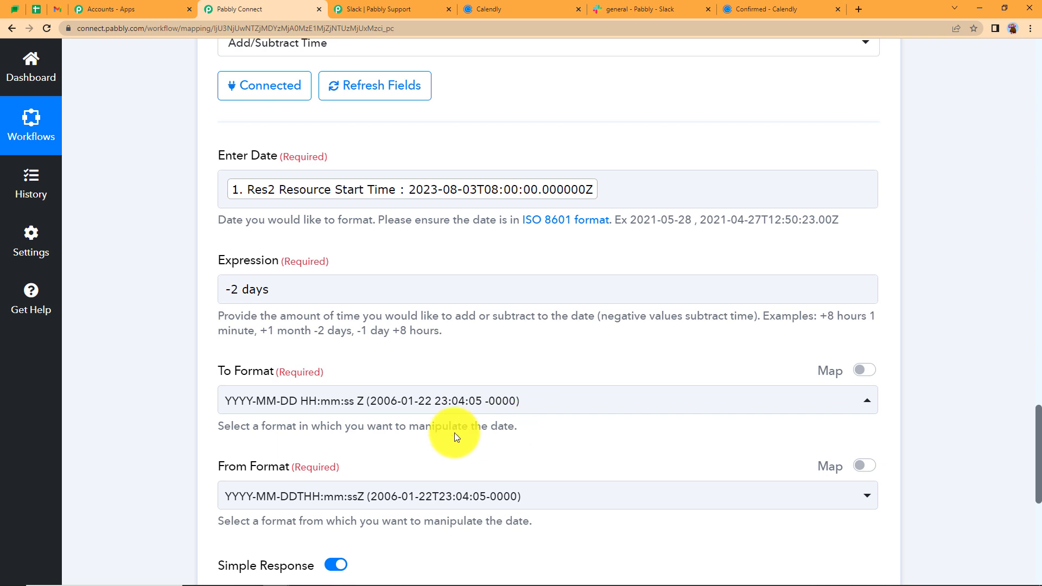
pyautogui.moveTo(517, 426); pyautogui.dragTo(181, 448)
pyautogui.click(171, 437)
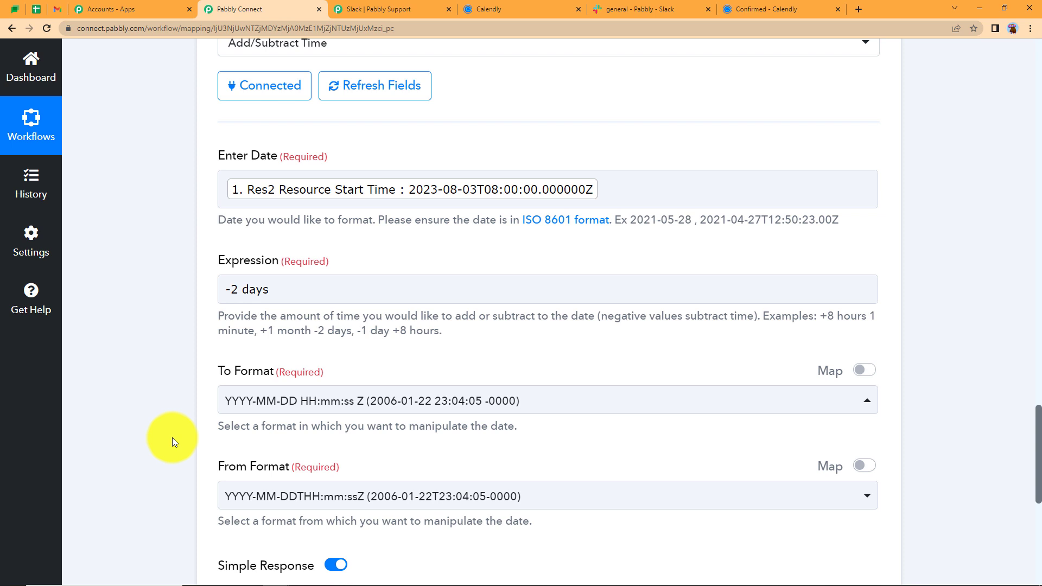
pyautogui.scroll(-4, 172, 438)
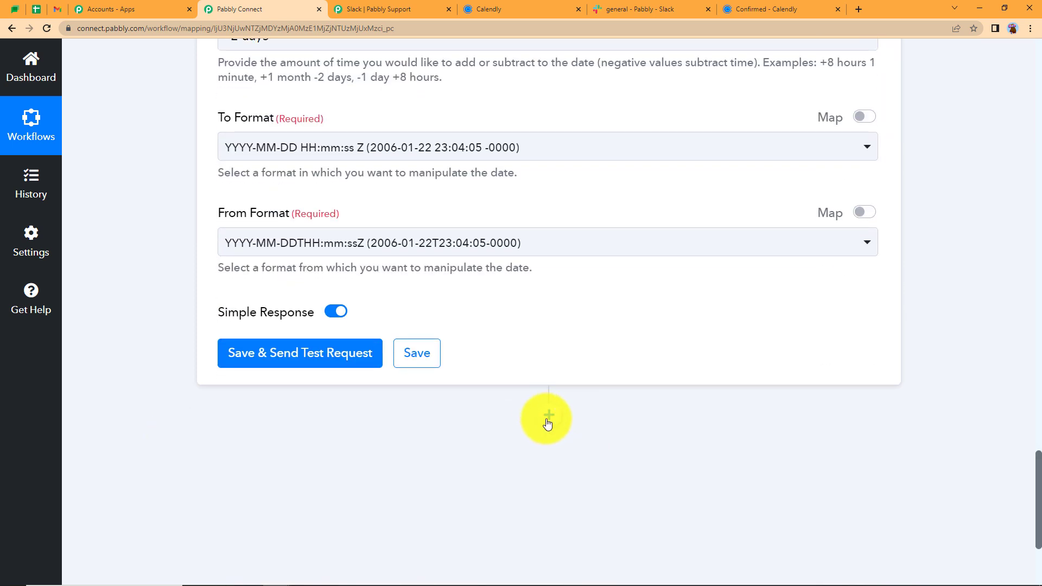
pyautogui.click(548, 419)
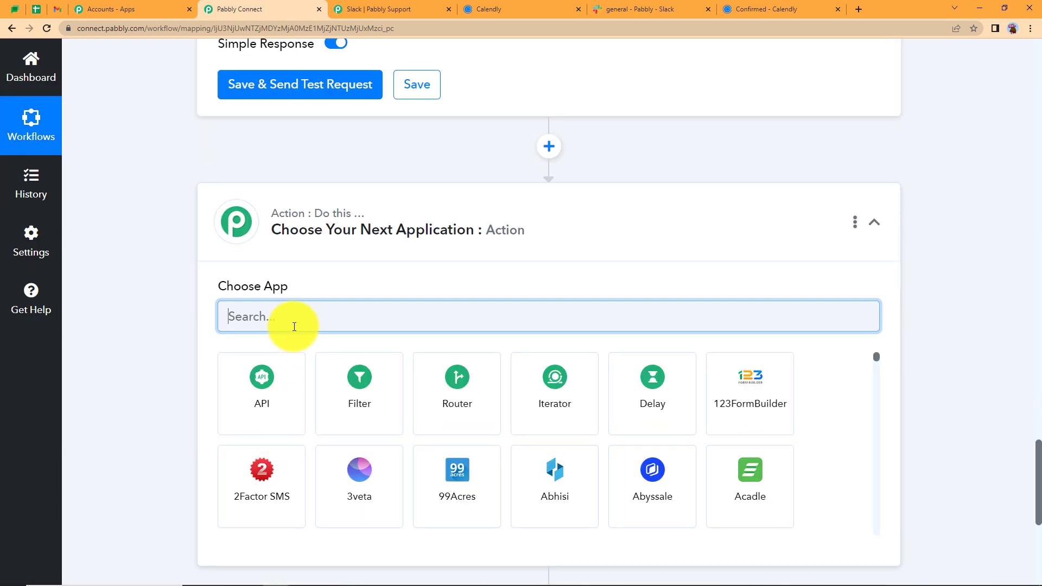
# Add a Delay by Pabbly step set to Delay Until, which expects a YYYY-MM-DD HH:mm:ss date
pyautogui.write('dela')
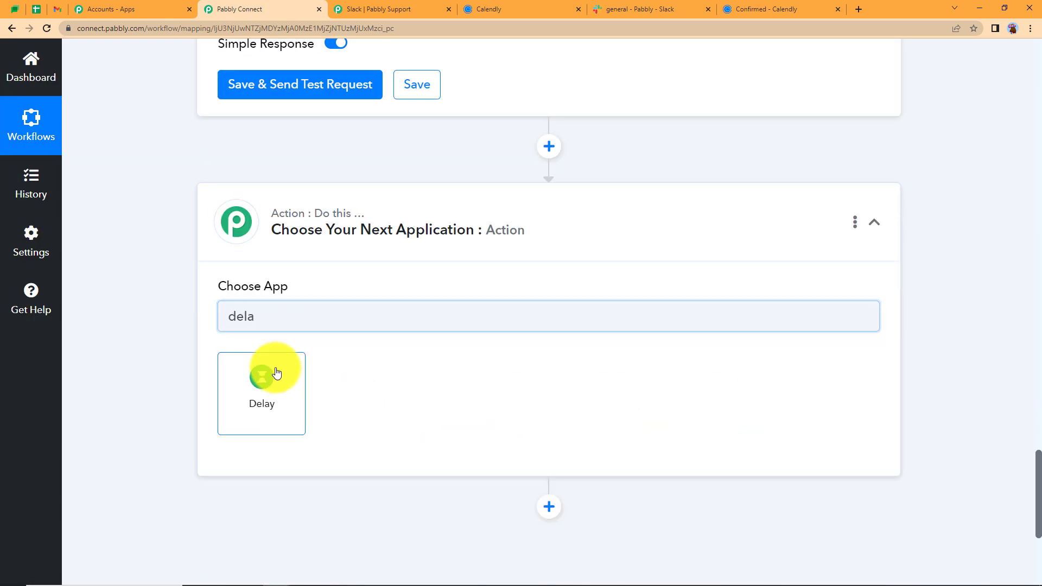
pyautogui.click(276, 372)
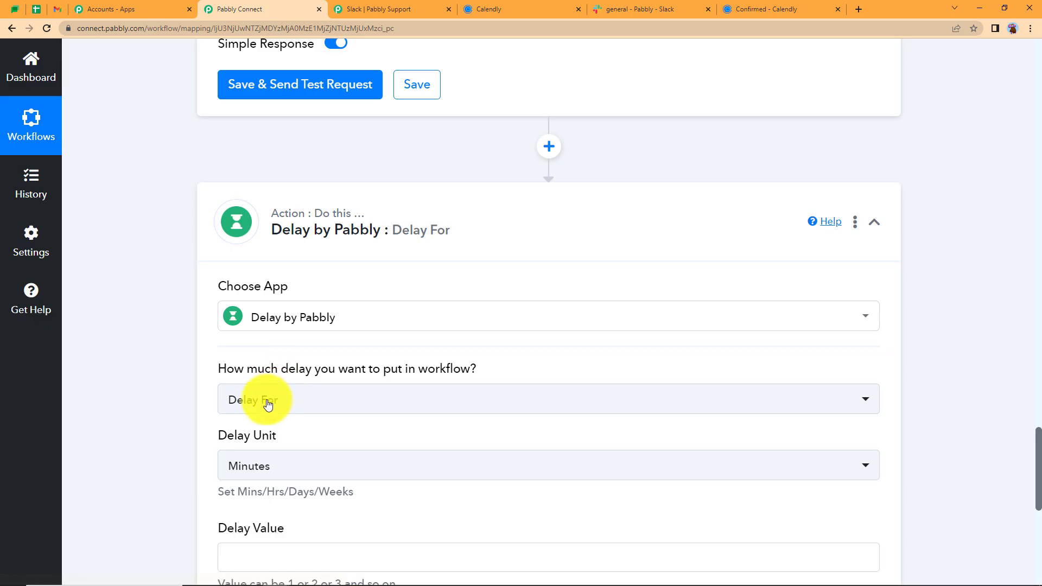
pyautogui.click(268, 405)
pyautogui.click(260, 505)
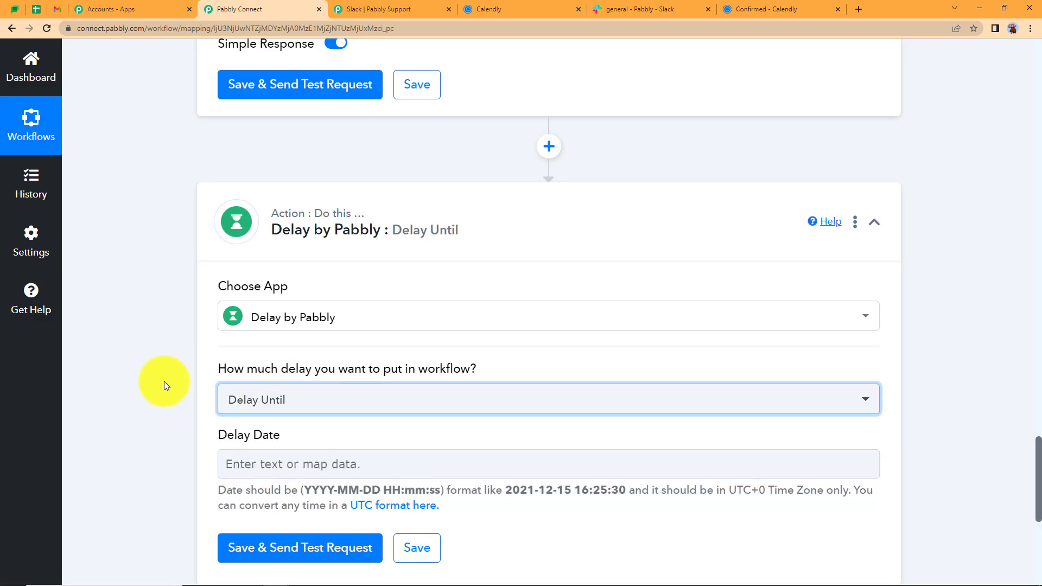
pyautogui.scroll(-2, 164, 381)
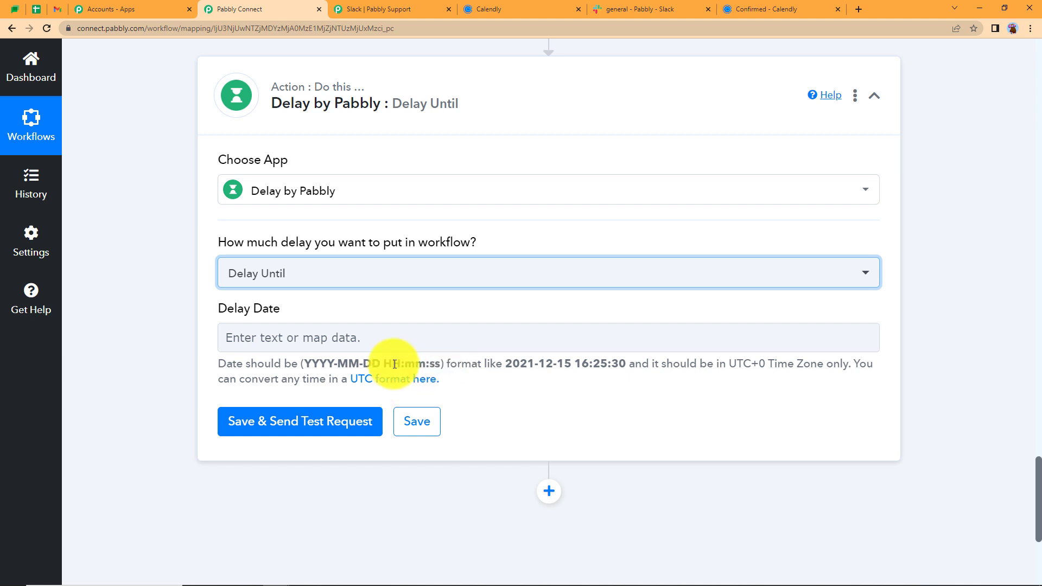
pyautogui.scroll(8, 470, 326)
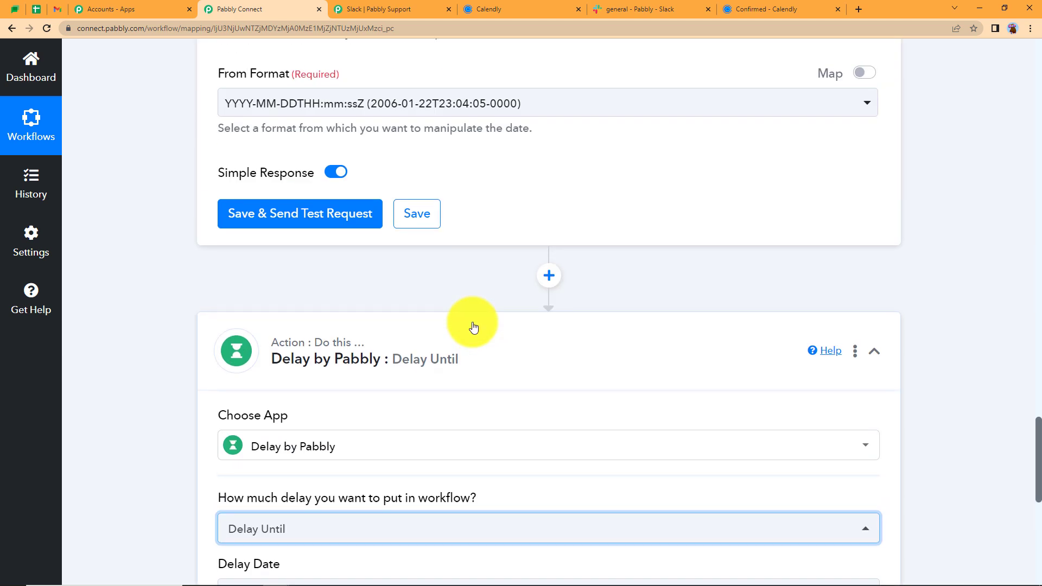
pyautogui.click(416, 255)
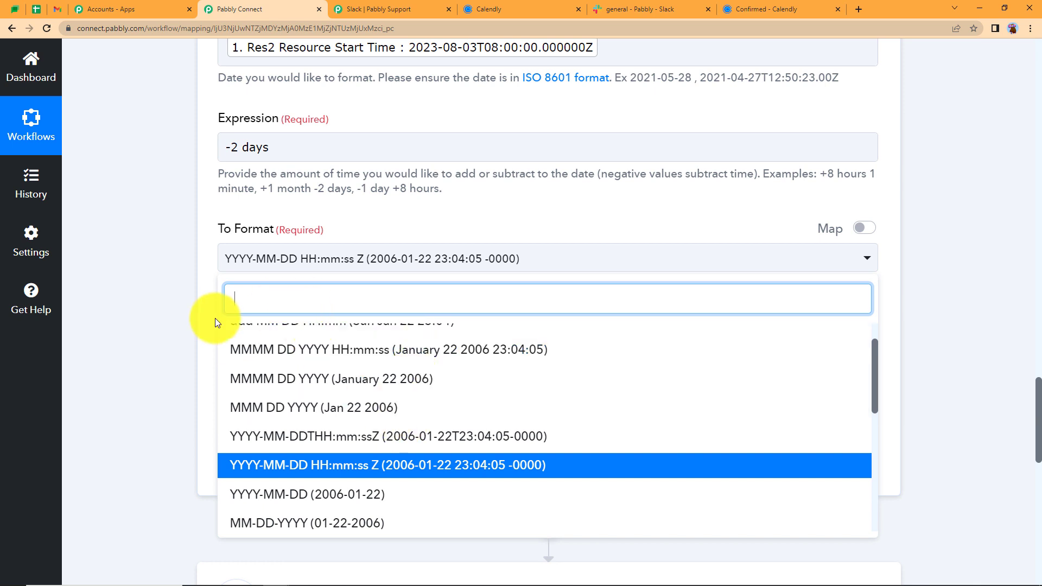
pyautogui.scroll(-8, 171, 336)
pyautogui.click(171, 340)
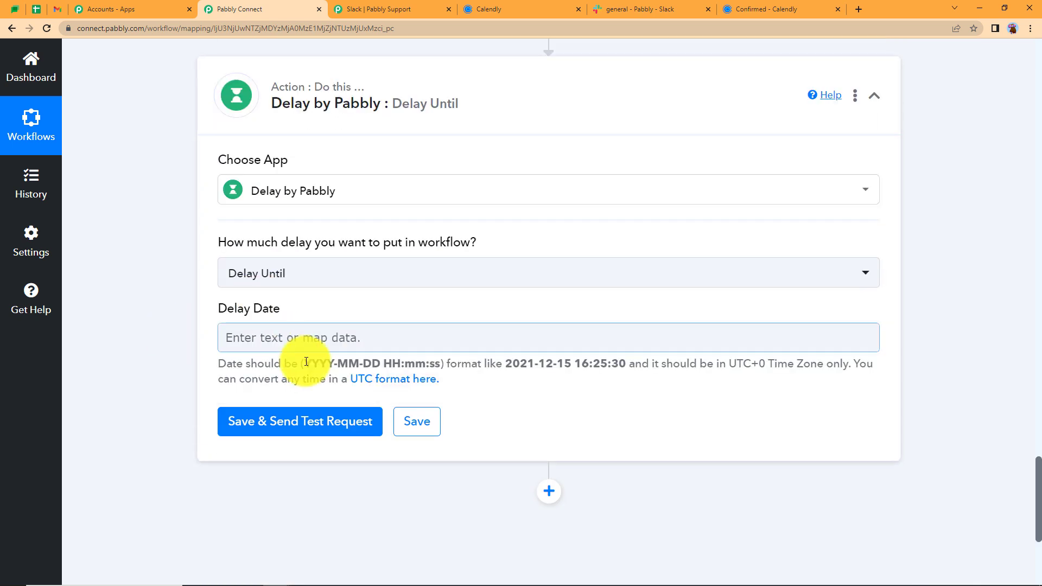
pyautogui.moveTo(305, 362); pyautogui.dragTo(437, 367)
pyautogui.hotkey('ctrl', 'c')
pyautogui.click(187, 217)
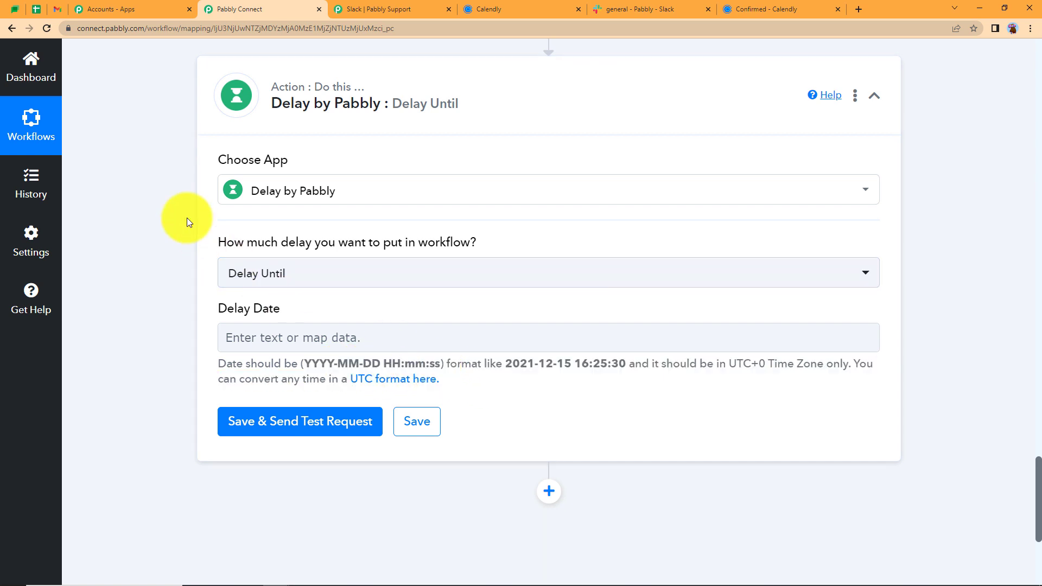
pyautogui.scroll(12, 195, 236)
pyautogui.click(253, 512)
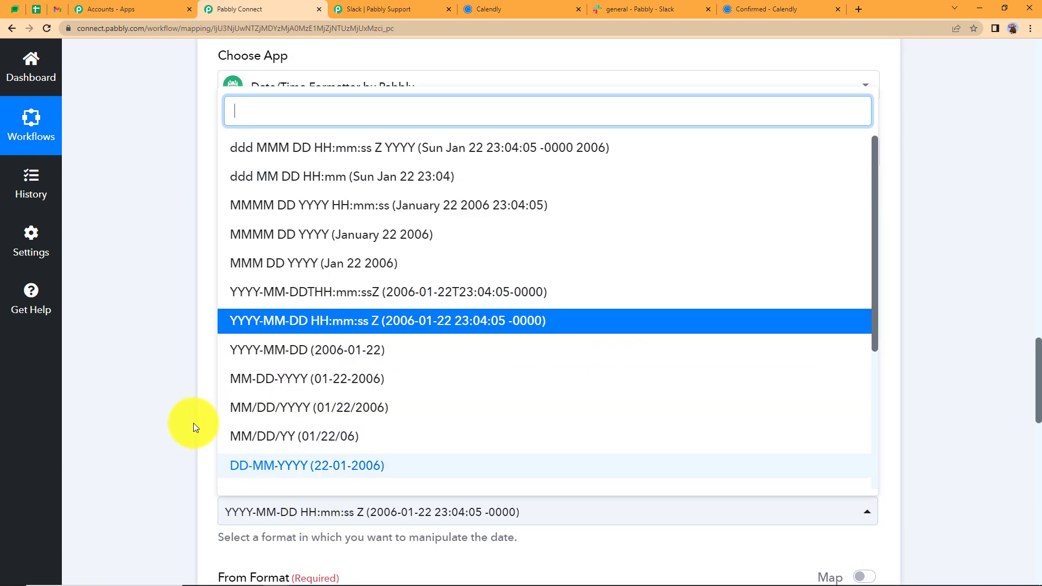
pyautogui.hotkey('ctrl', 'v')
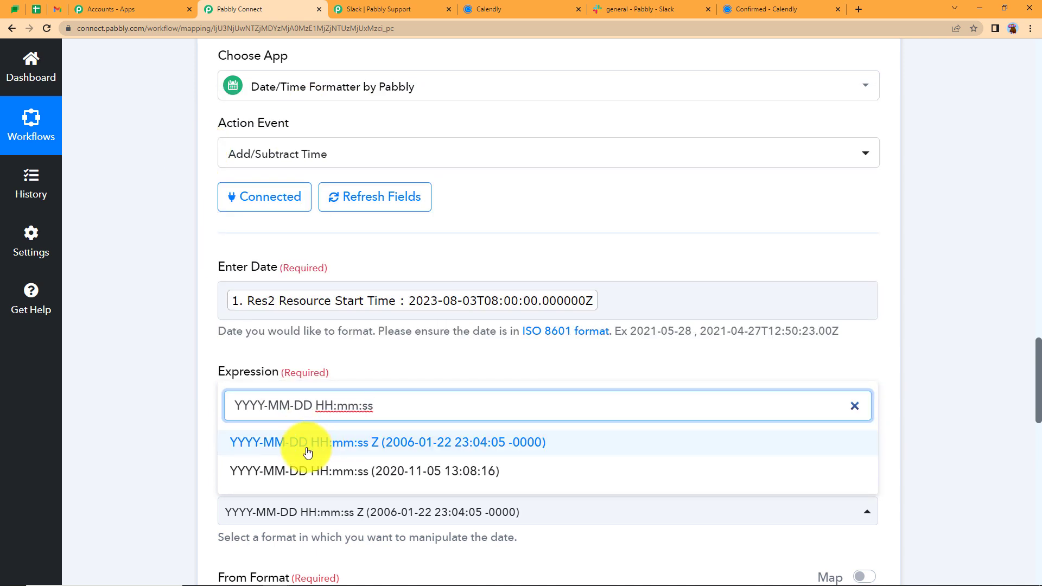
pyautogui.click(343, 471)
pyautogui.scroll(-5, 187, 431)
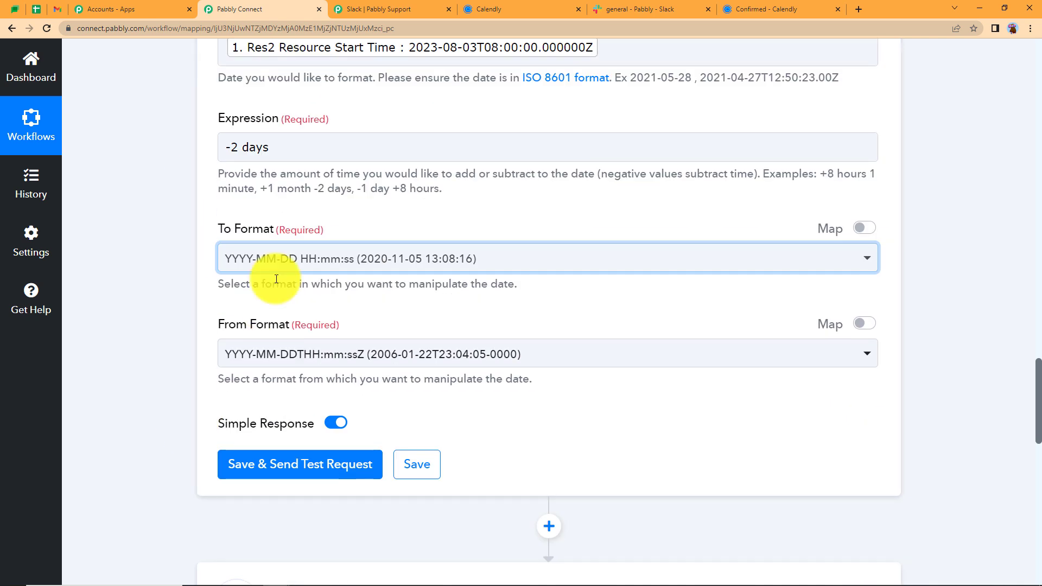
pyautogui.click(416, 354)
pyautogui.click(164, 318)
pyautogui.click(275, 469)
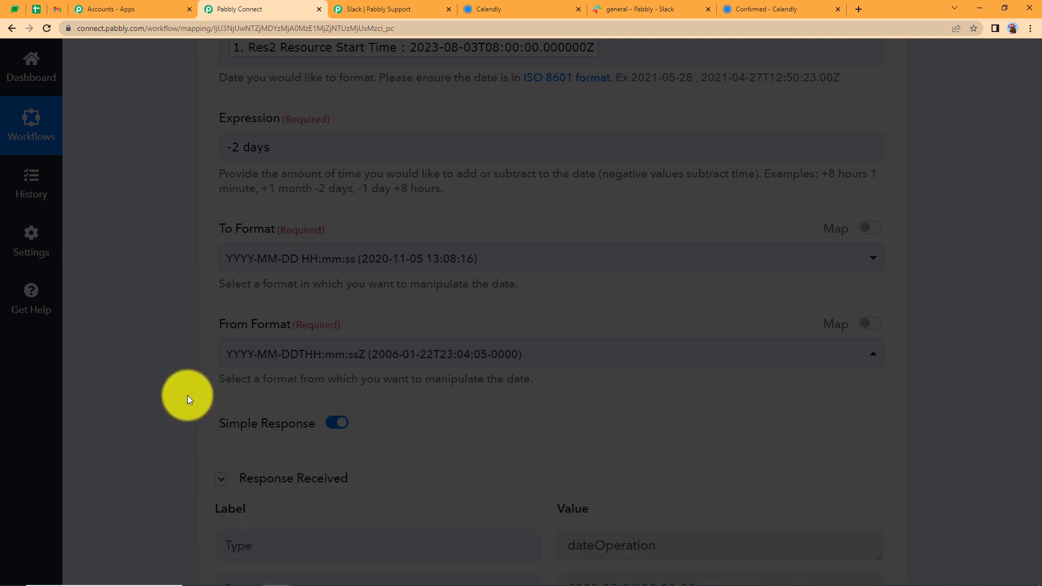
pyautogui.scroll(-2, 187, 395)
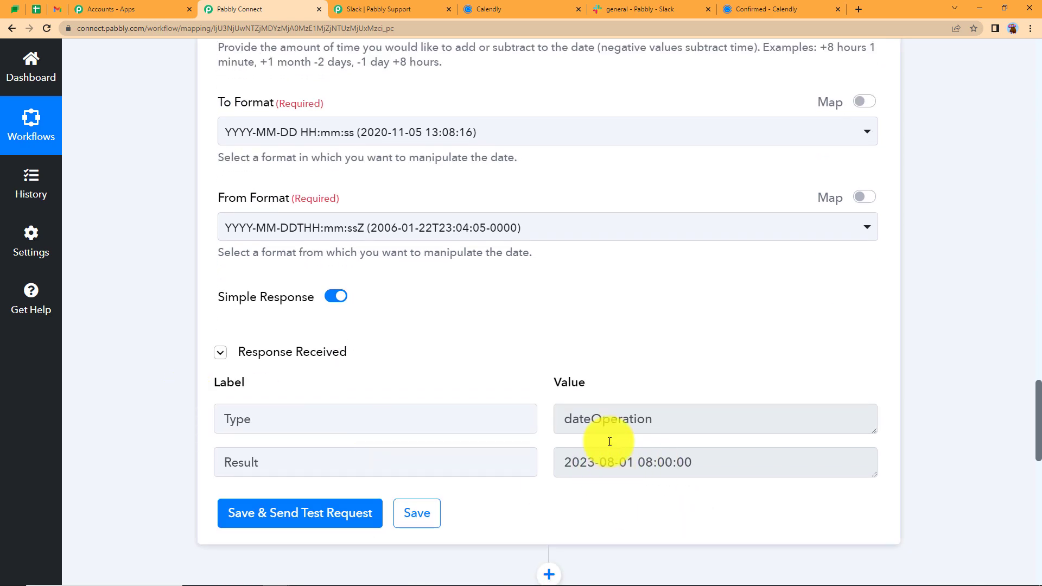
pyautogui.scroll(6, 597, 360)
pyautogui.scroll(5, 596, 361)
pyautogui.click(559, 256)
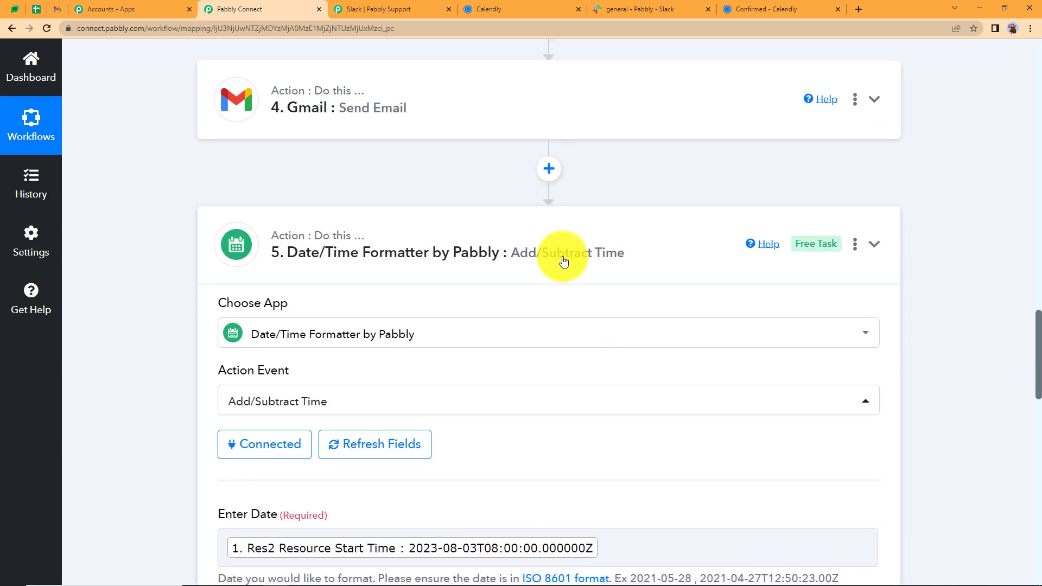
# Reselect the Delay app with the Delay Until type for the delay step
pyautogui.click(362, 410)
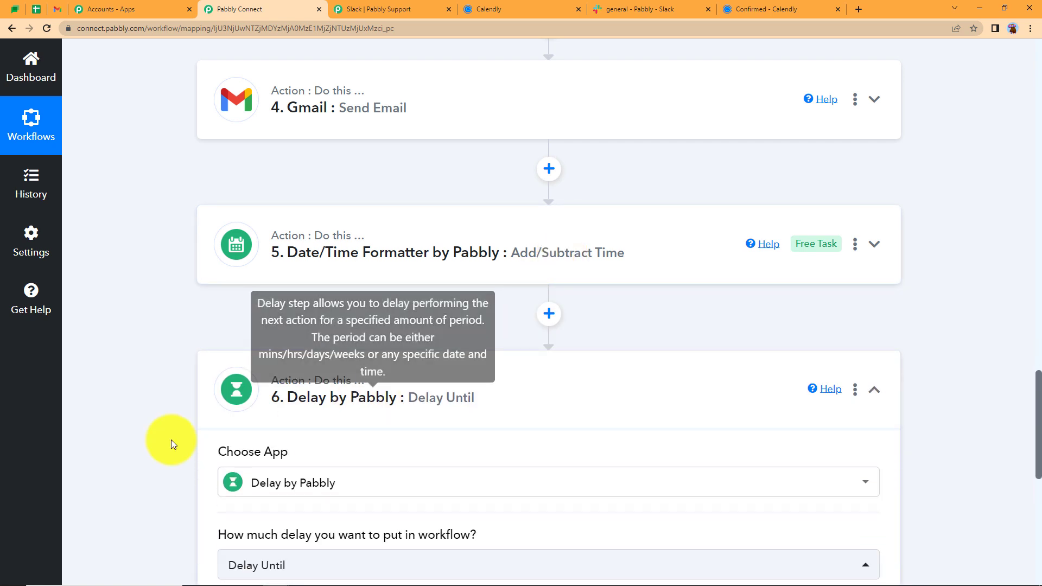
pyautogui.scroll(-4, 172, 443)
pyautogui.click(228, 373)
pyautogui.click(273, 371)
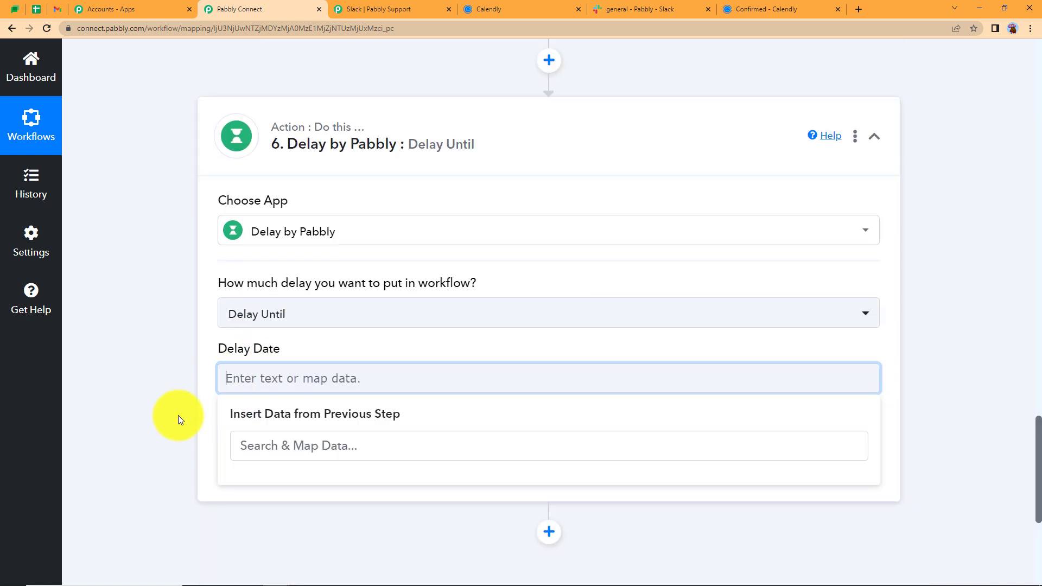
pyautogui.scroll(-4, 182, 412)
pyautogui.scroll(4, 274, 266)
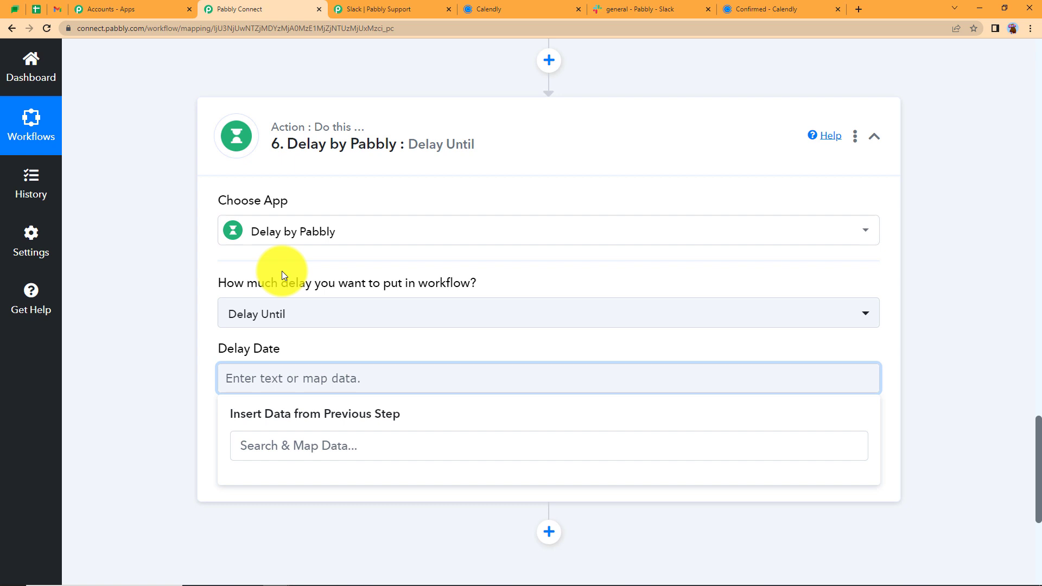
pyautogui.click(292, 236)
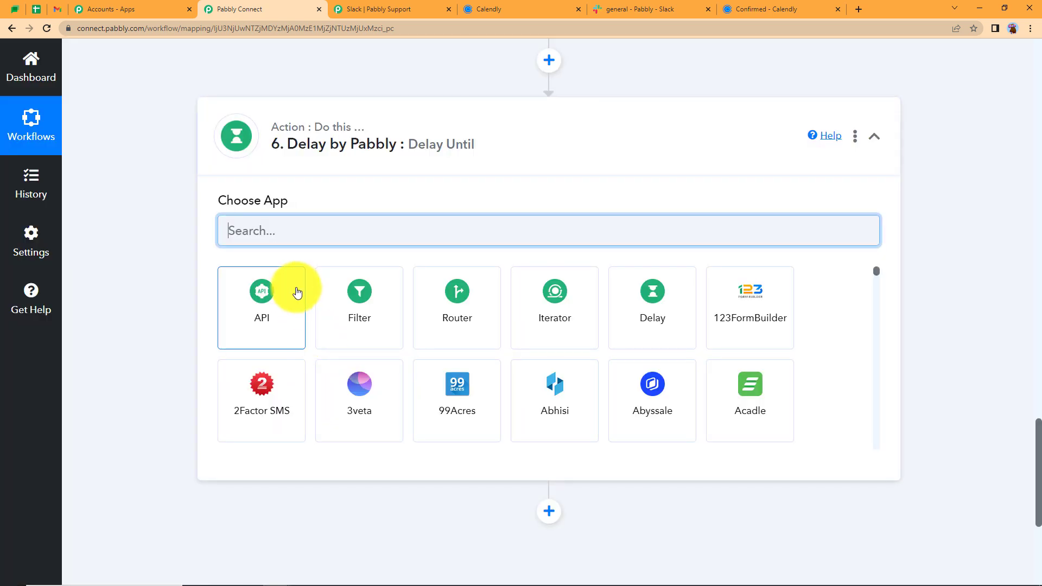
pyautogui.write('dela')
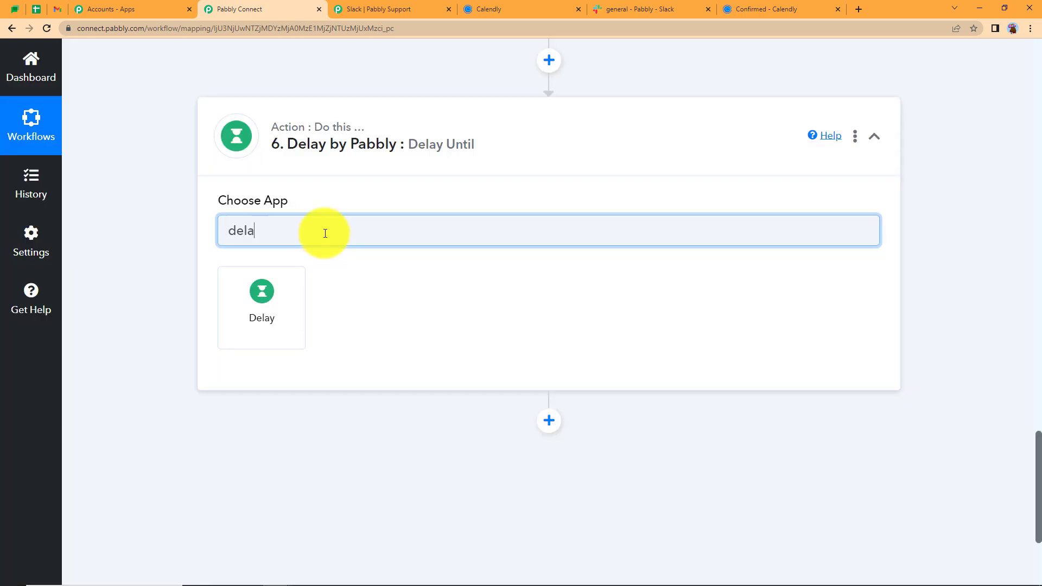
pyautogui.click(286, 299)
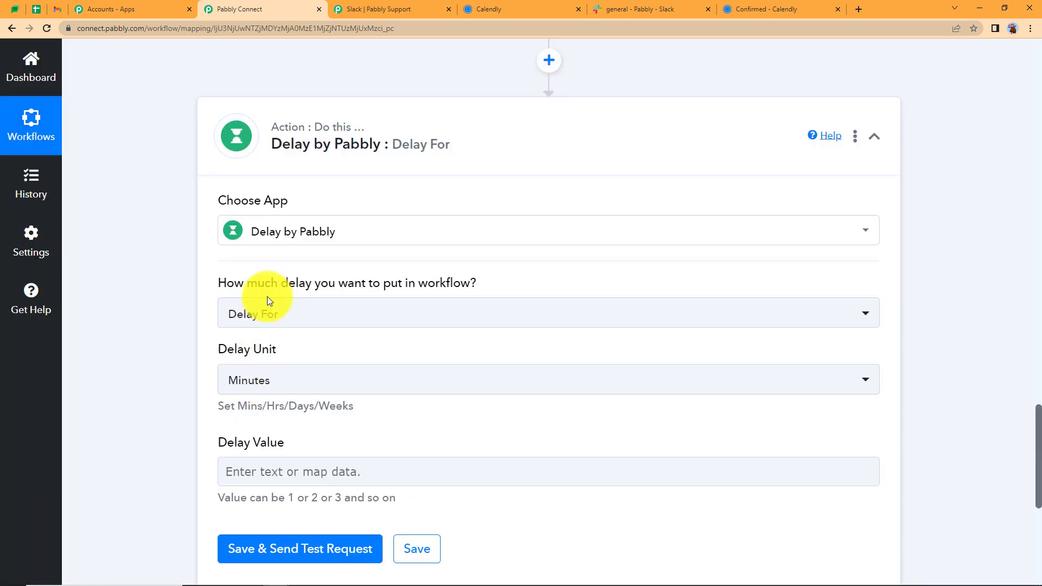
pyautogui.click(270, 314)
pyautogui.click(283, 419)
# Map step 5's Result into Delay Date and test the Delay step successfully
pyautogui.click(267, 377)
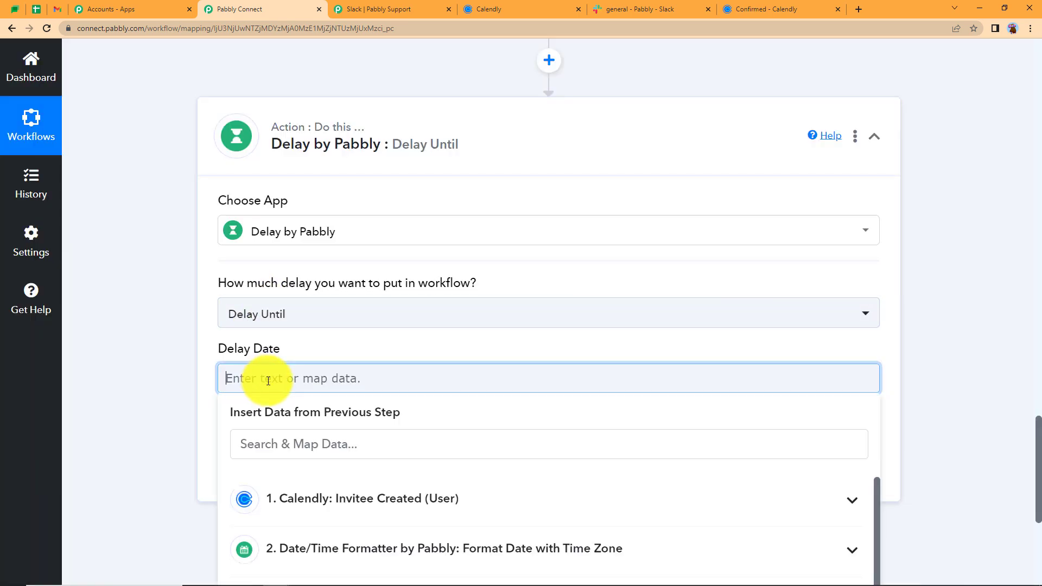
pyautogui.scroll(-5, 206, 432)
pyautogui.click(228, 433)
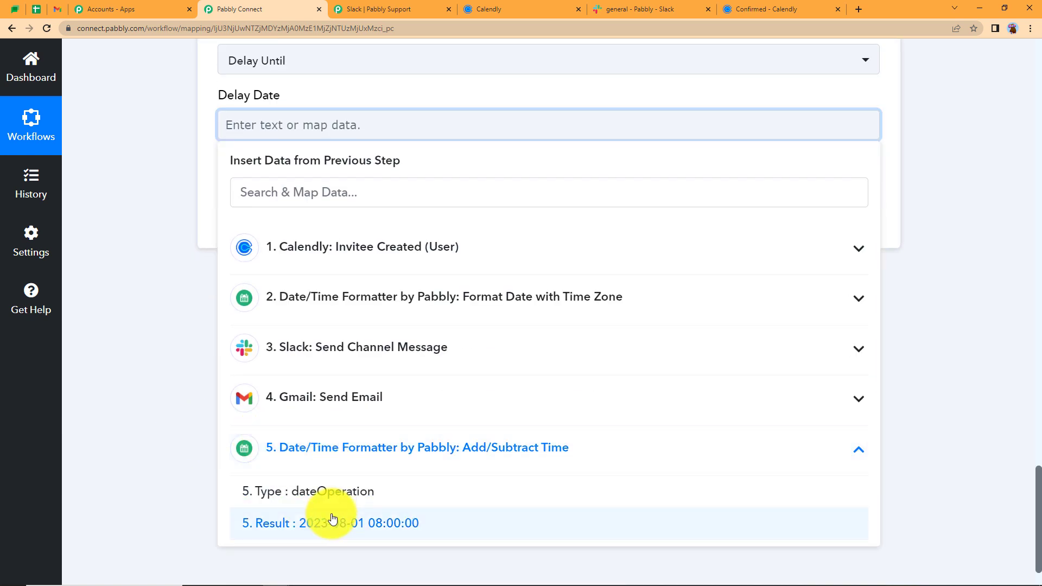
pyautogui.click(332, 547)
pyautogui.click(204, 125)
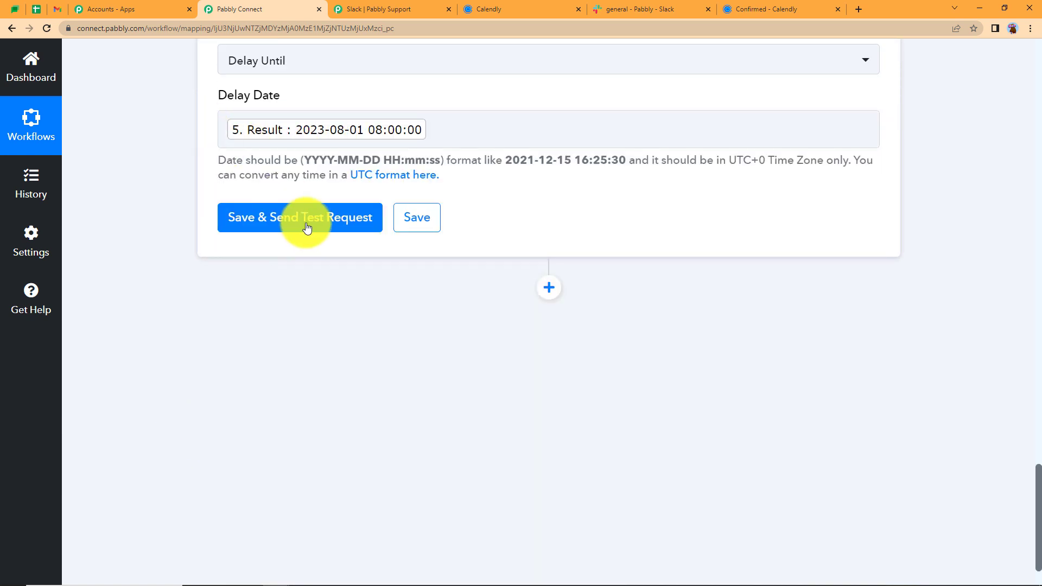
pyautogui.click(352, 219)
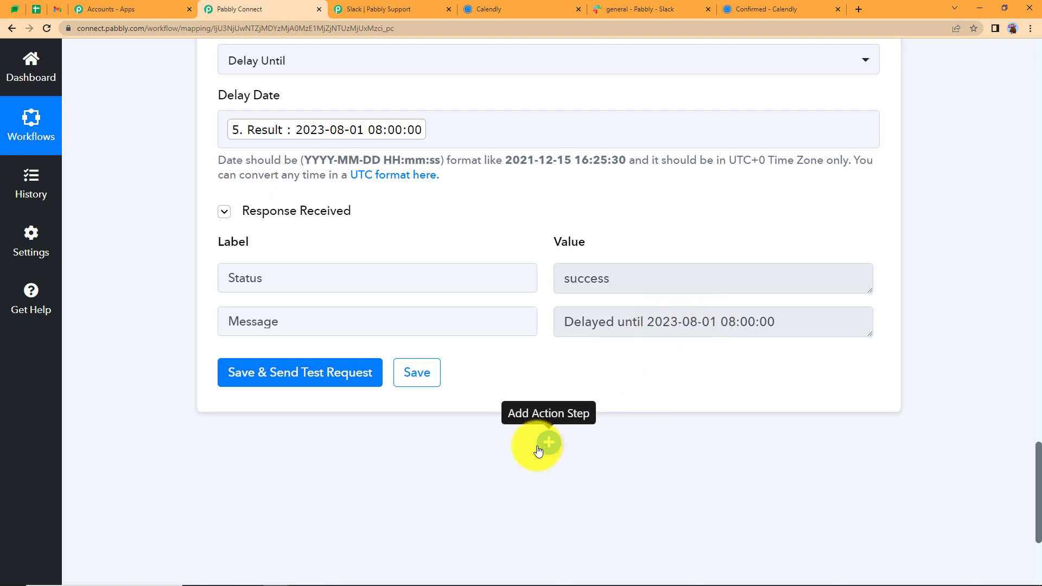
# Add a Gmail Send Email step after the Delay using the existing Gmail #34 connection
pyautogui.scroll(7, 496, 315)
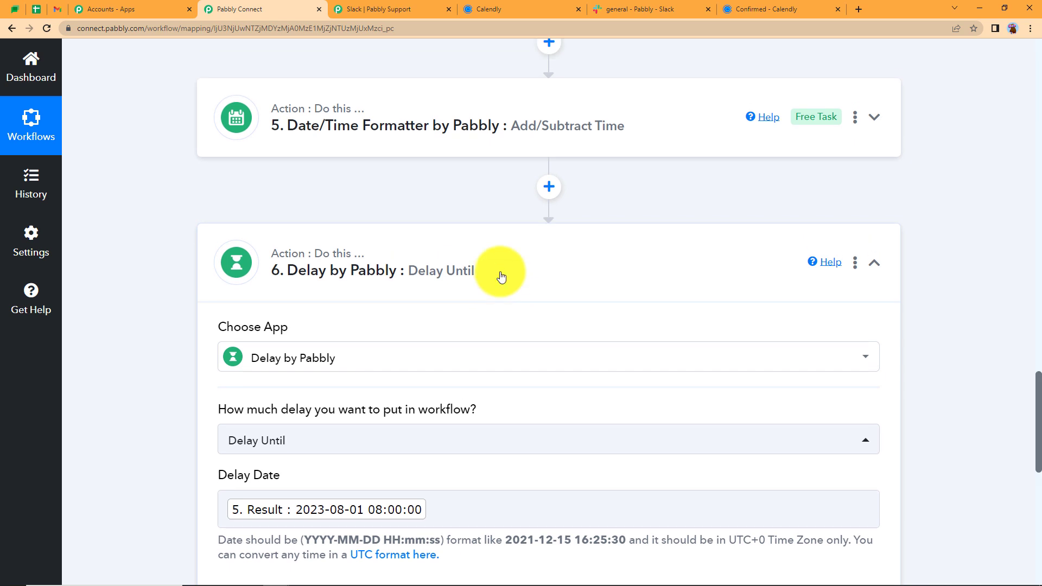
pyautogui.click(501, 277)
pyautogui.click(549, 332)
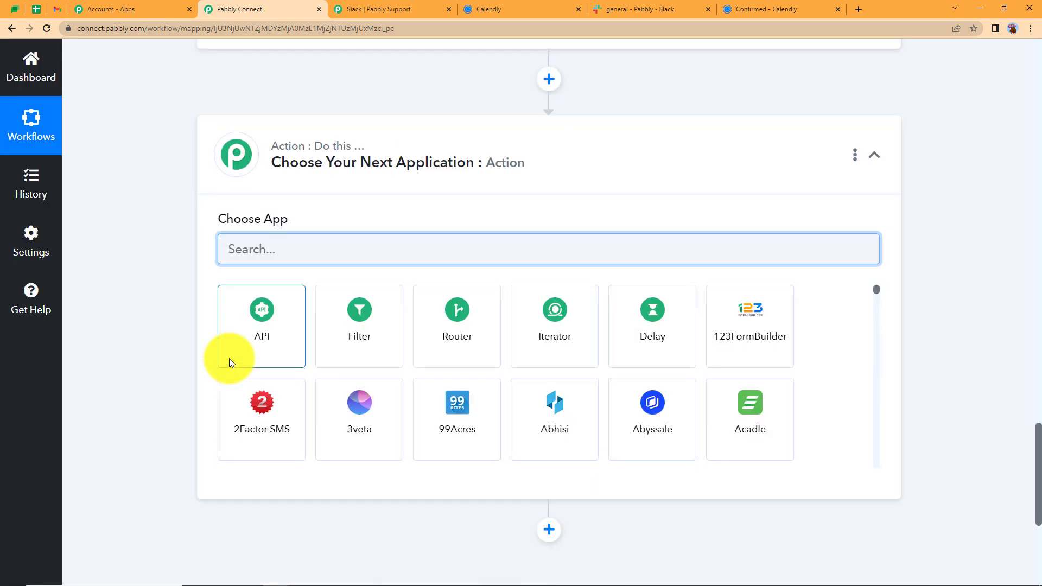
pyautogui.write('gmail')
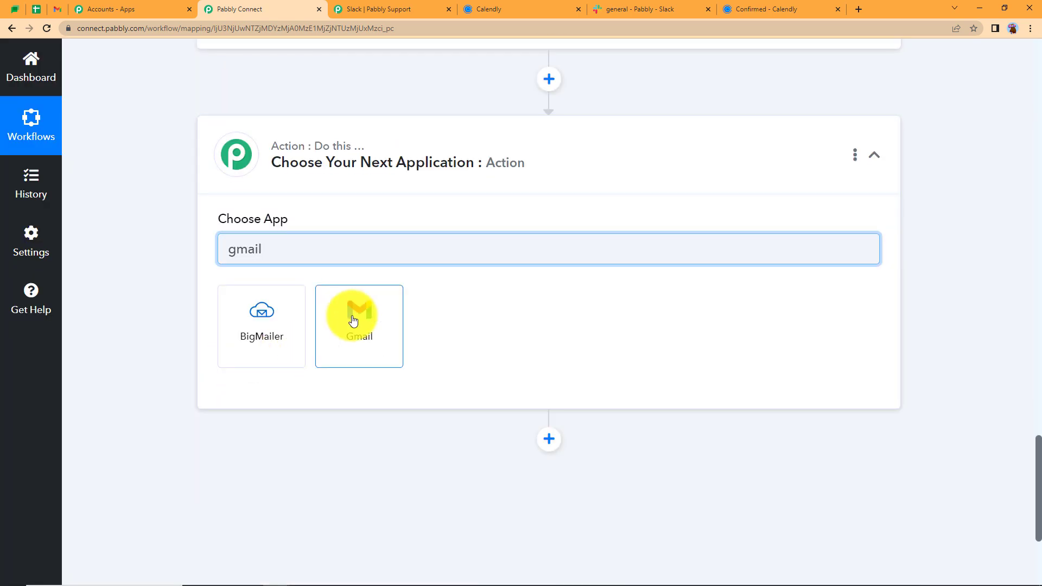
pyautogui.click(369, 314)
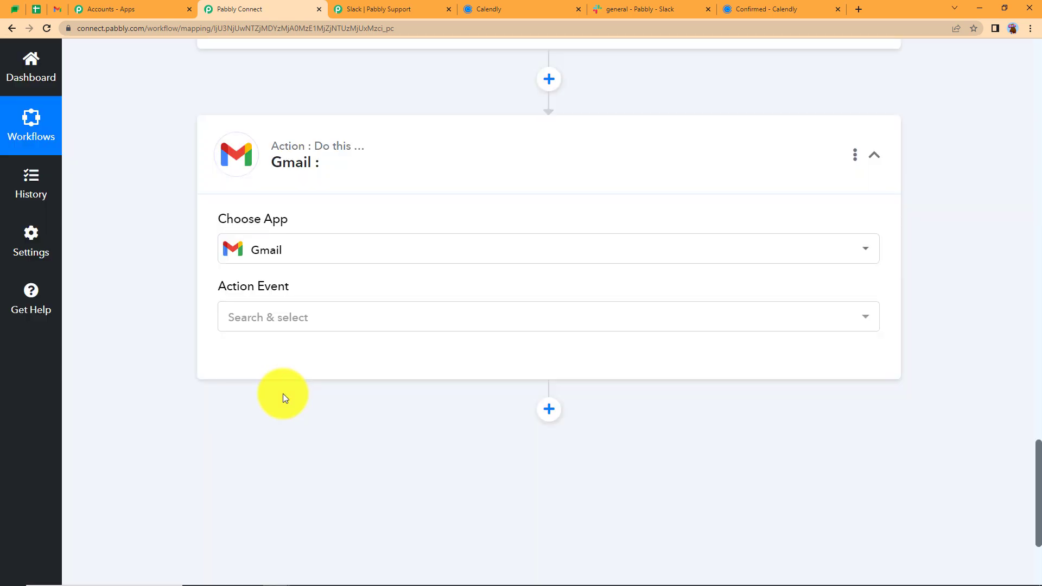
pyautogui.click(320, 327)
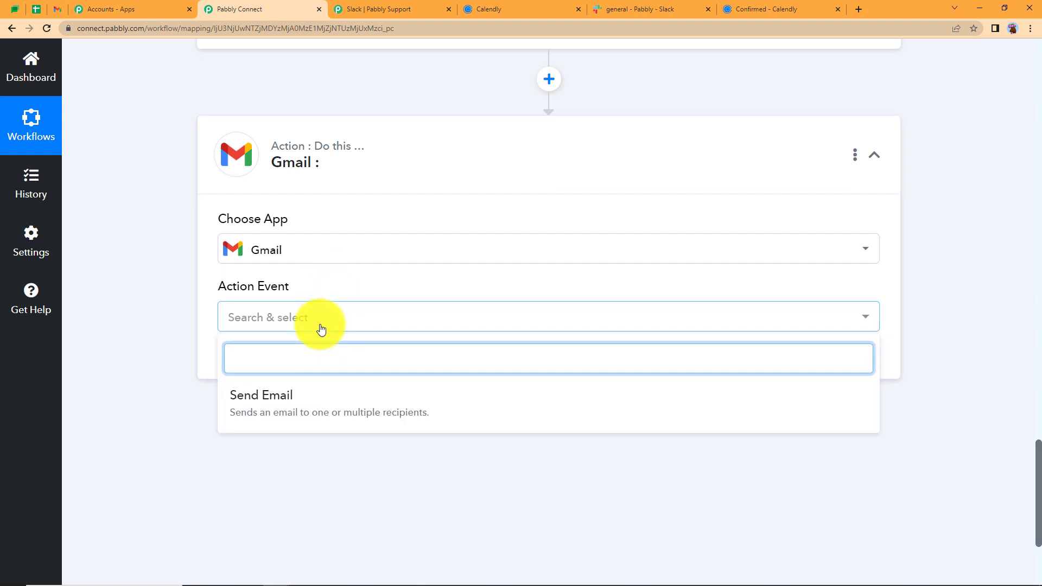
pyautogui.click(295, 414)
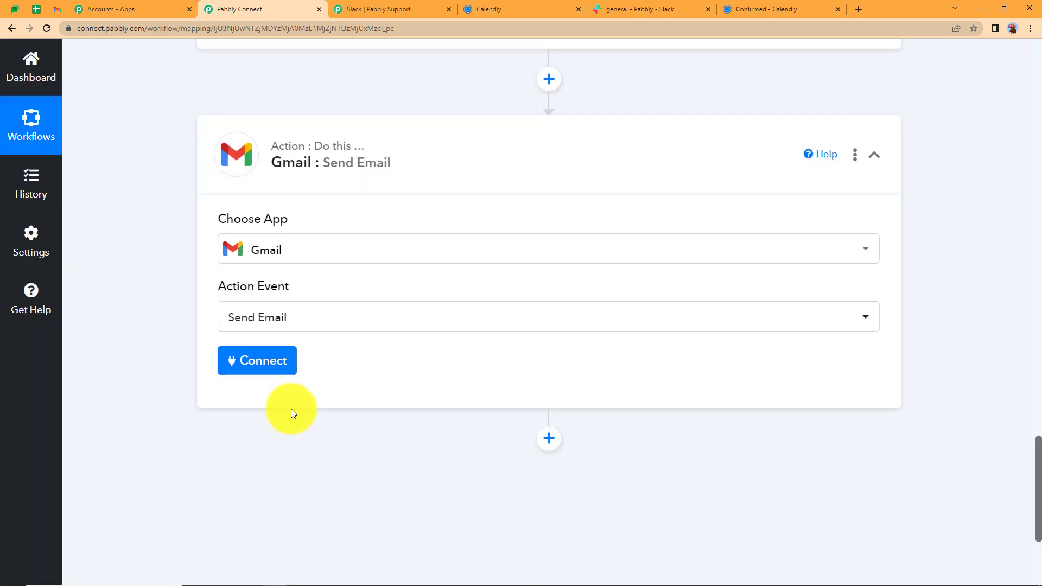
pyautogui.click(281, 375)
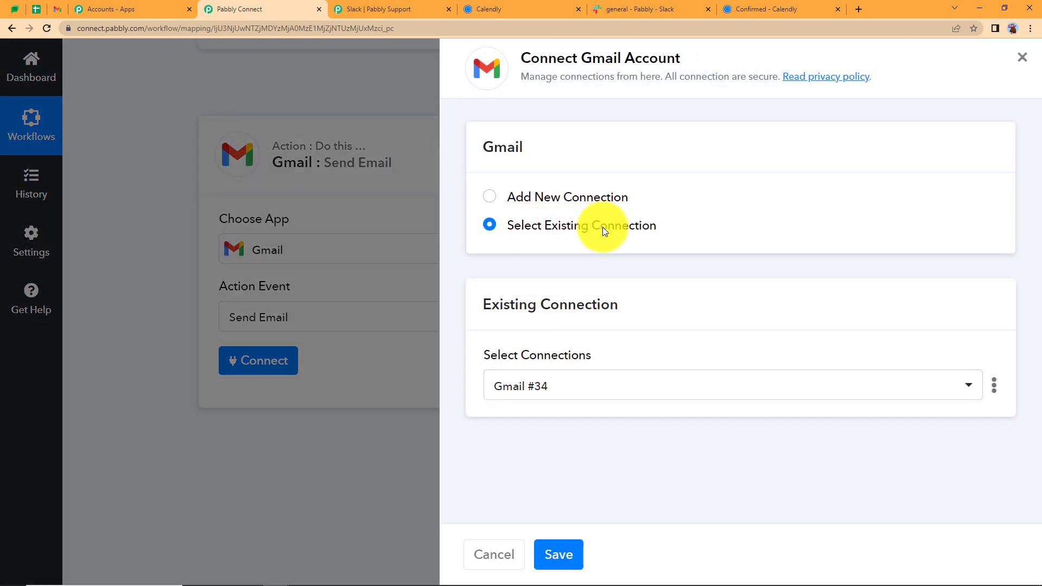
pyautogui.click(561, 551)
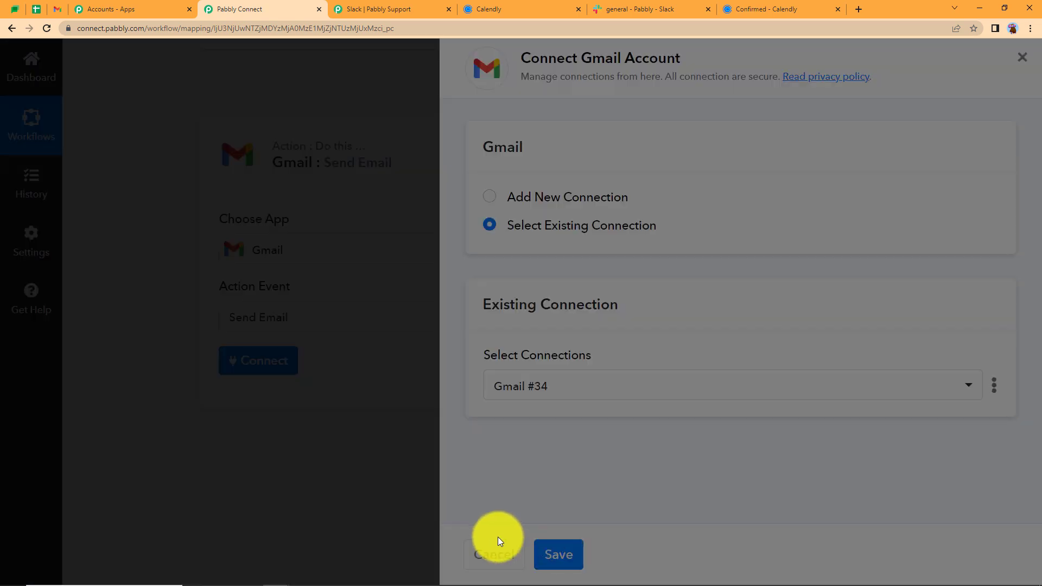
pyautogui.scroll(-2, 176, 416)
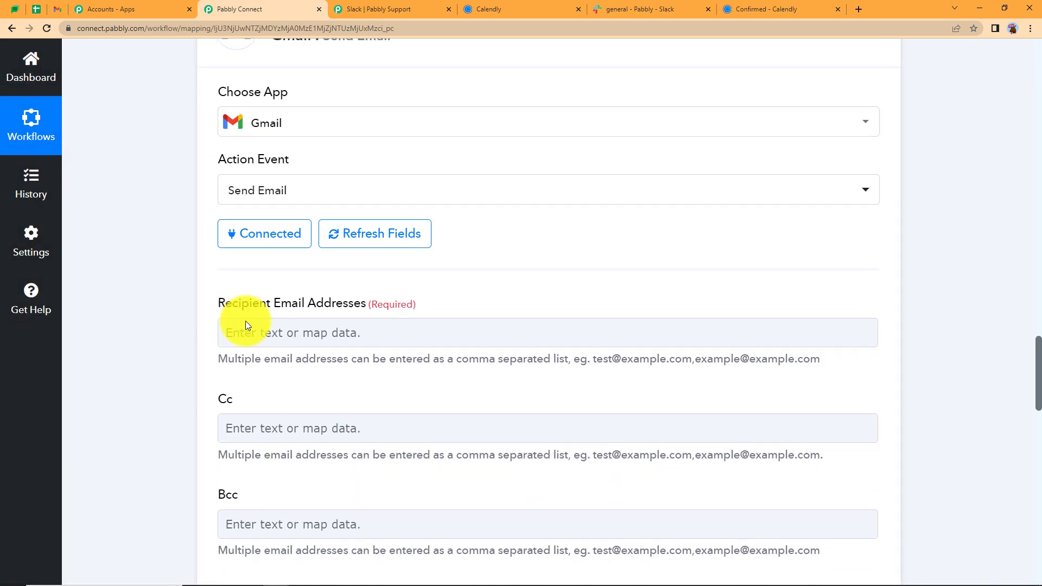
# Map the Calendly invitee's email as the reminder email's recipient
pyautogui.click(273, 348)
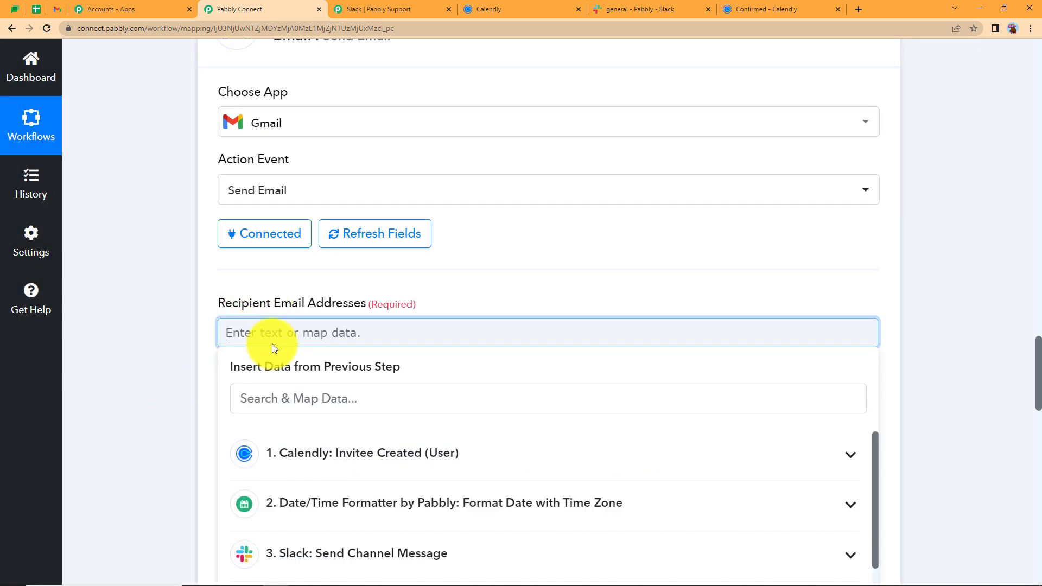
pyautogui.click(286, 398)
pyautogui.click(315, 453)
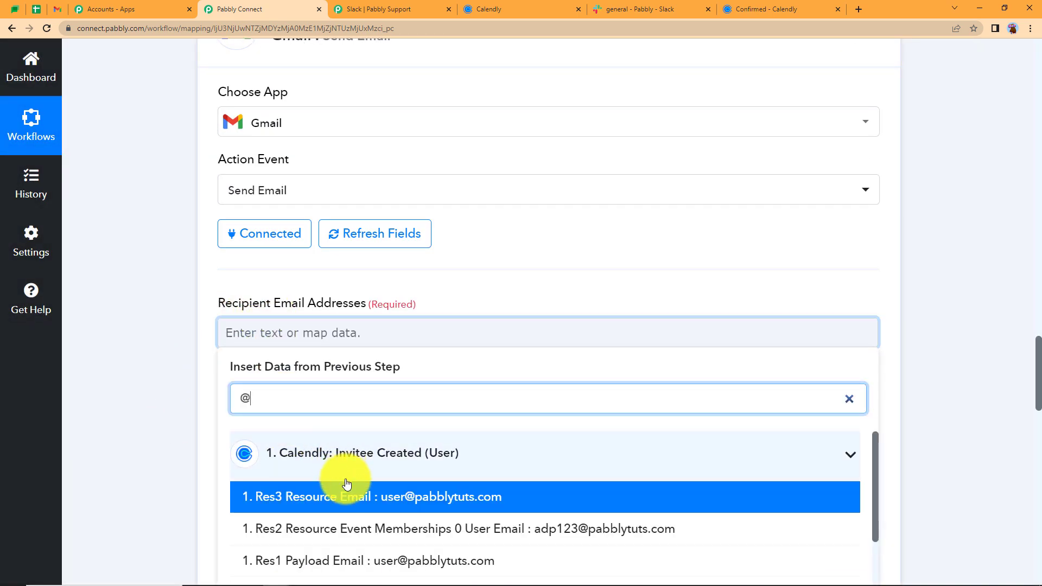
pyautogui.click(344, 491)
pyautogui.scroll(-5, 181, 323)
pyautogui.scroll(-2, 181, 324)
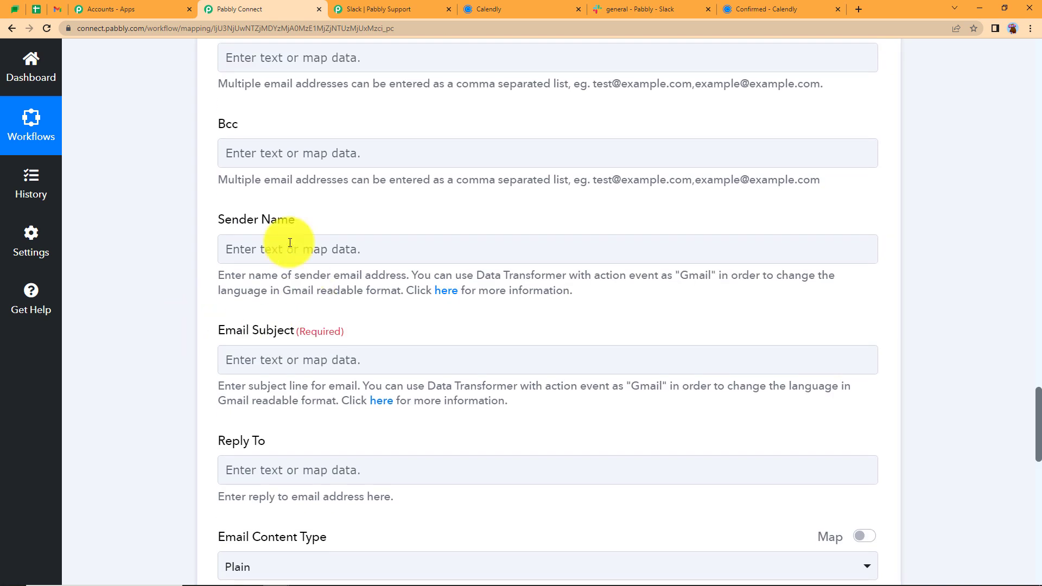
# Set the sender name to Astrology Consultation Online and the subject to 'Reminder'
pyautogui.click(279, 249)
pyautogui.click(304, 311)
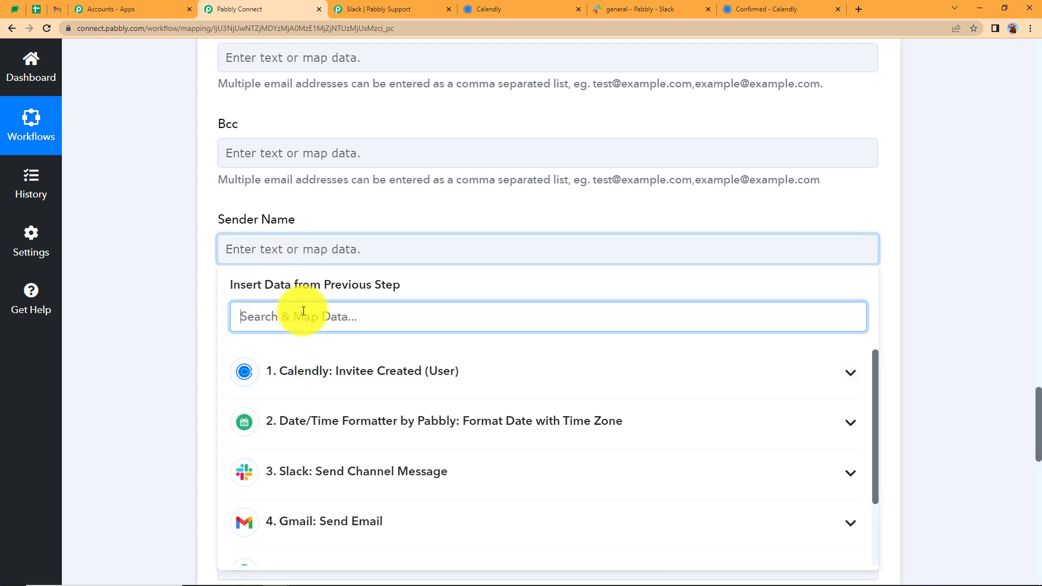
pyautogui.write('astr')
pyautogui.click(359, 431)
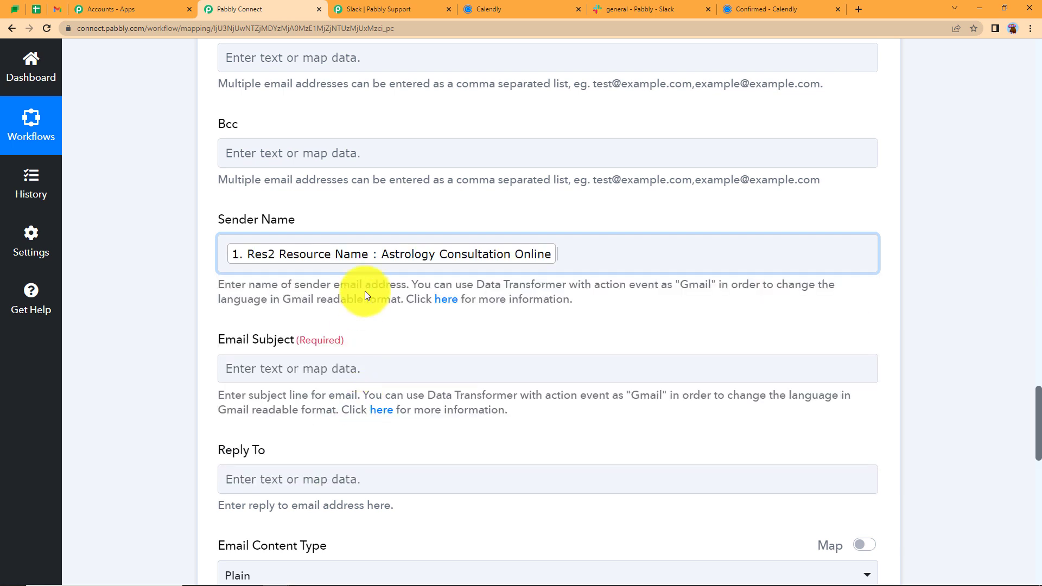
pyautogui.click(210, 280)
pyautogui.click(264, 367)
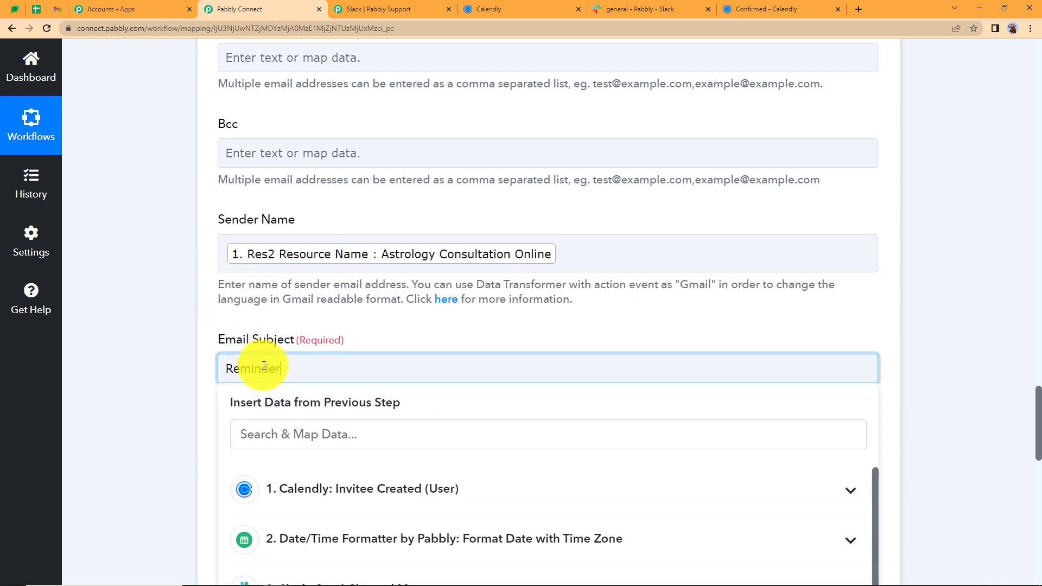
pyautogui.click(186, 322)
# Begin the body with 'Hello' plus the invitee's name, then 'Your appointment for' the event name
pyautogui.scroll(-5, 221, 326)
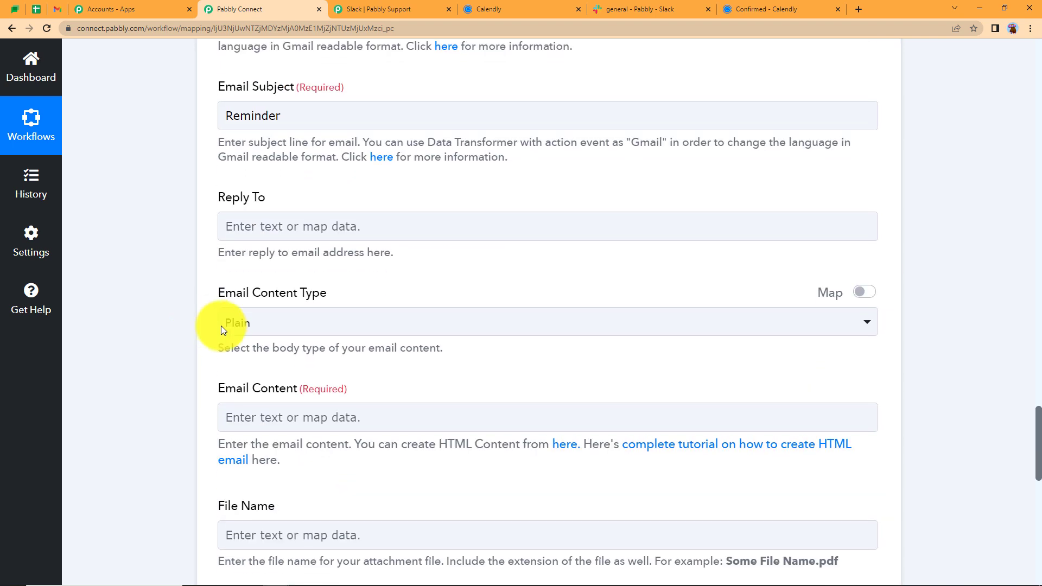
pyautogui.click(279, 421)
pyautogui.scroll(-2, 190, 347)
pyautogui.write('Hello')
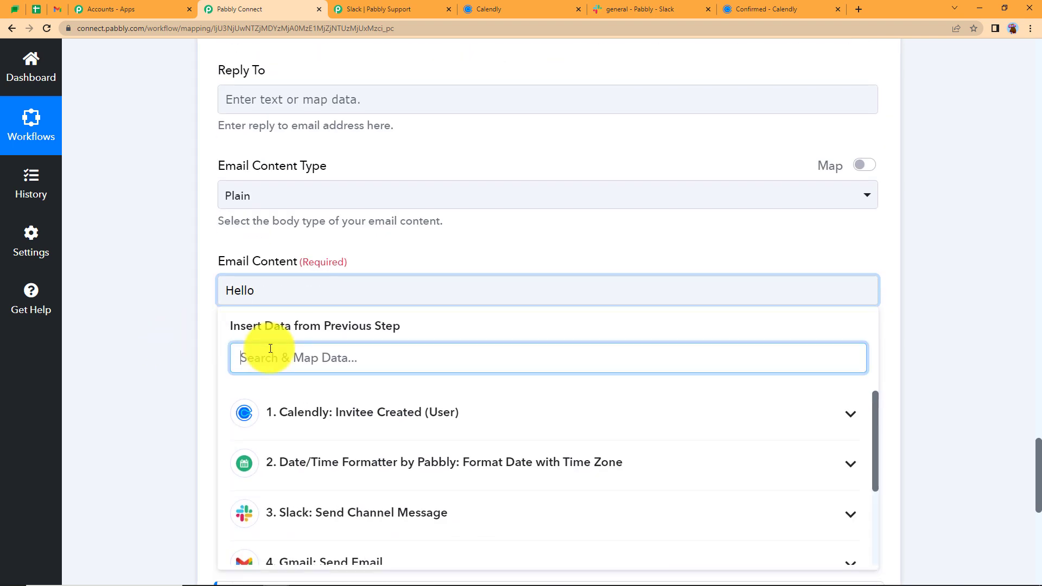
pyautogui.write('demo')
pyautogui.click(299, 456)
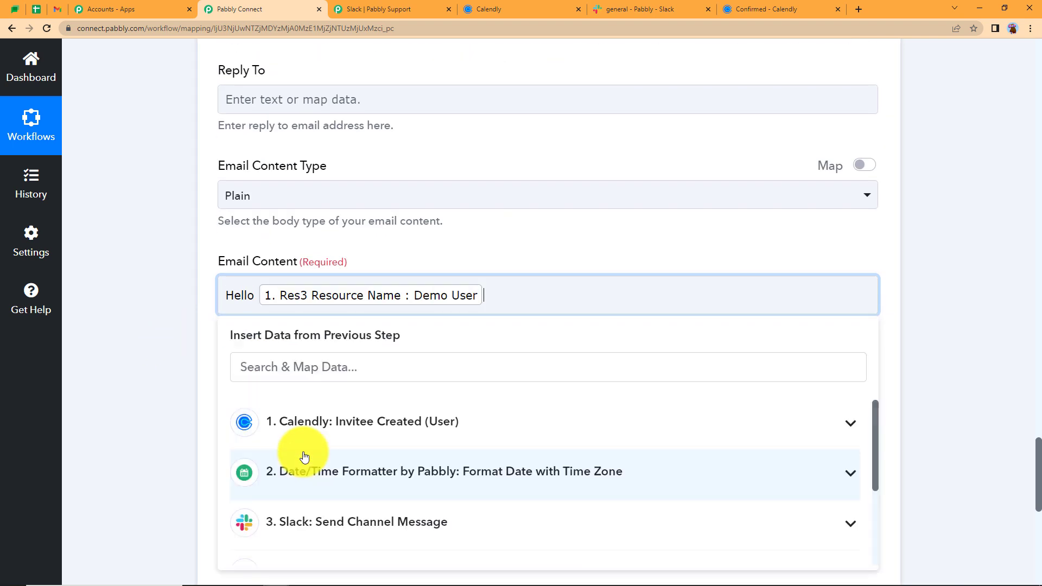
pyautogui.write(',')
pyautogui.press('Return')
pyautogui.write('Your appointment for')
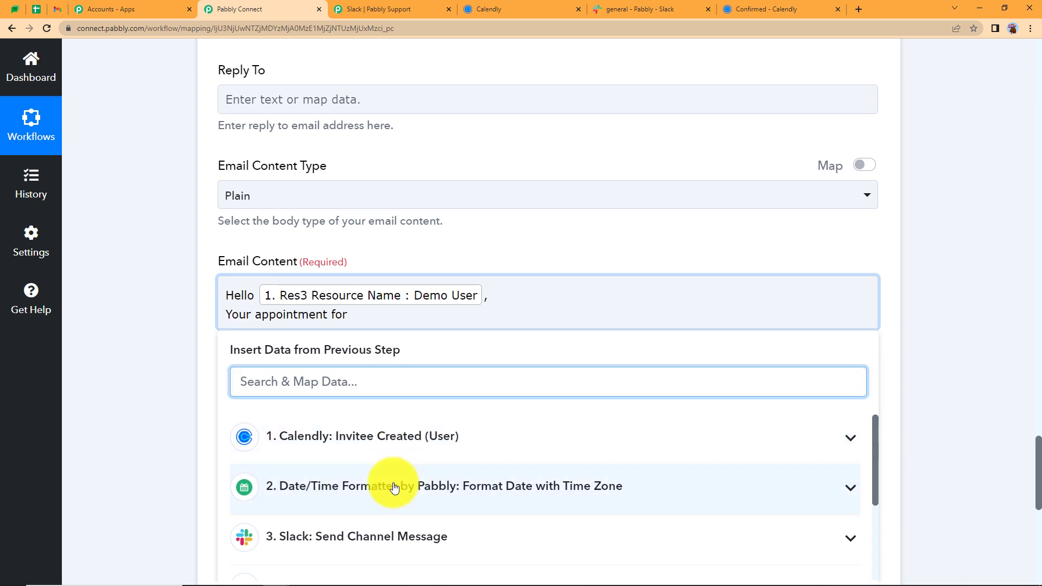
pyautogui.write('as')
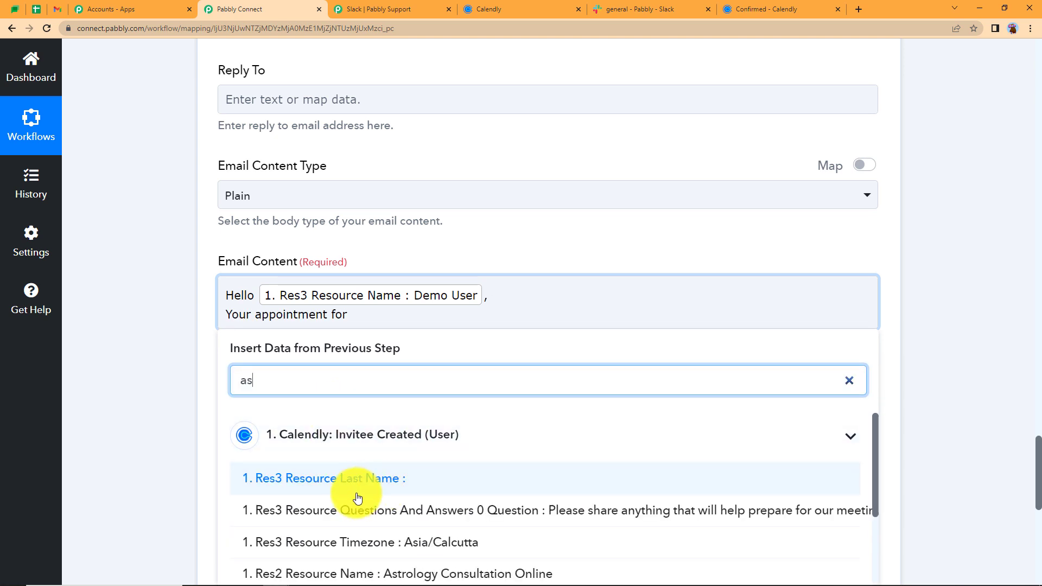
pyautogui.click(396, 573)
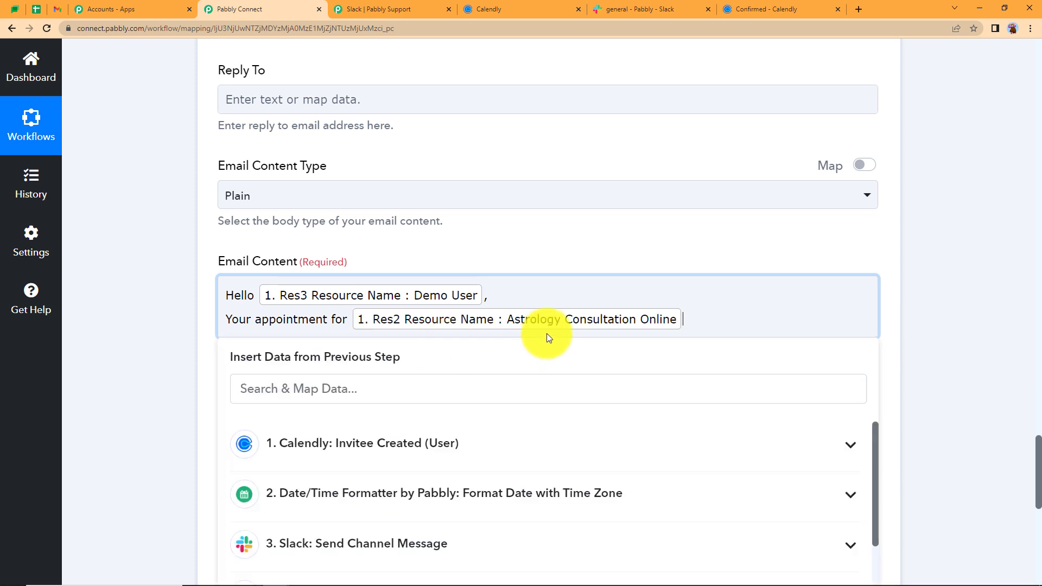
# Finish the body with 'is due in 2 days. Please be on time.' and Regards, then save
pyautogui.write('is ')
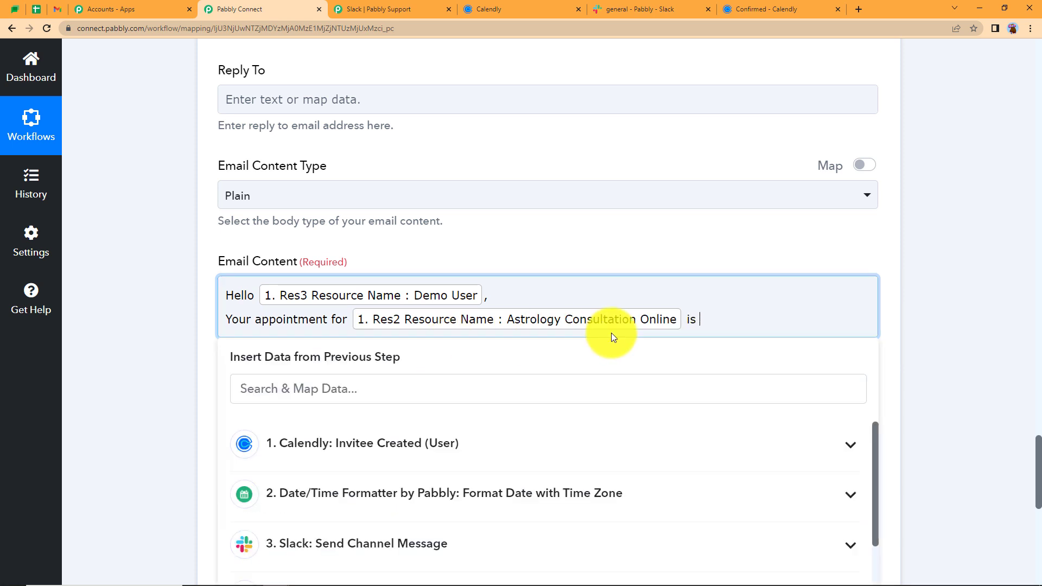
pyautogui.write('due in 2 days')
pyautogui.write('.')
pyautogui.press('Return')
pyautogui.write('Please be on time.')
pyautogui.press('Return')
pyautogui.write('Regards')
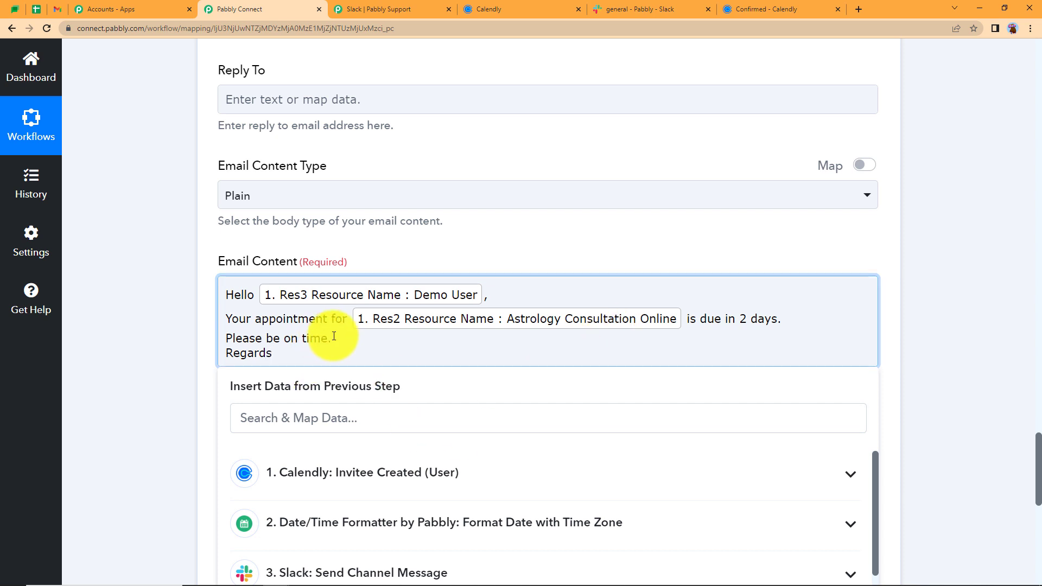
pyautogui.press('Return')
pyautogui.click(117, 377)
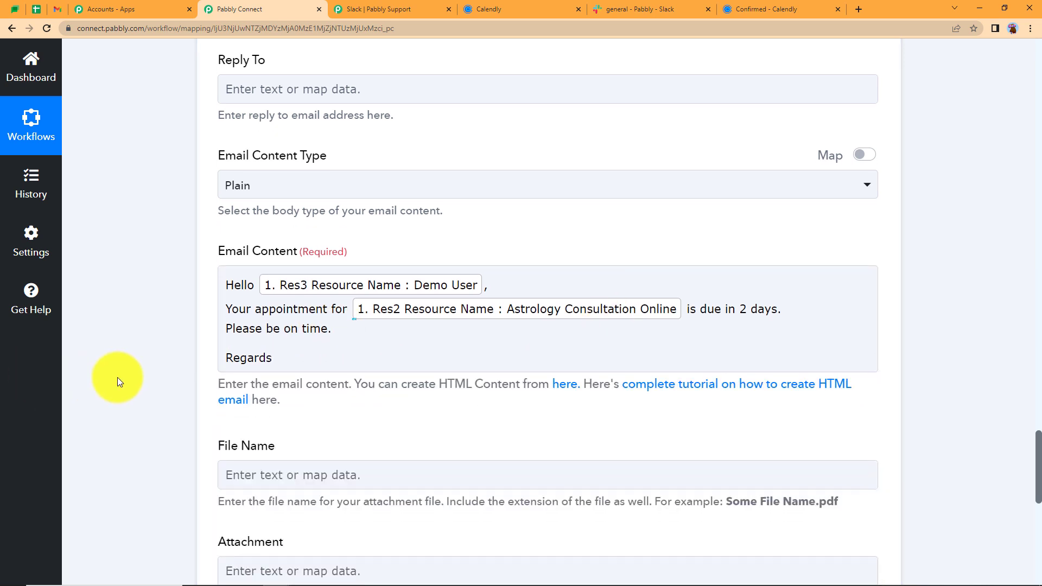
pyautogui.scroll(-7, 186, 376)
pyautogui.click(409, 387)
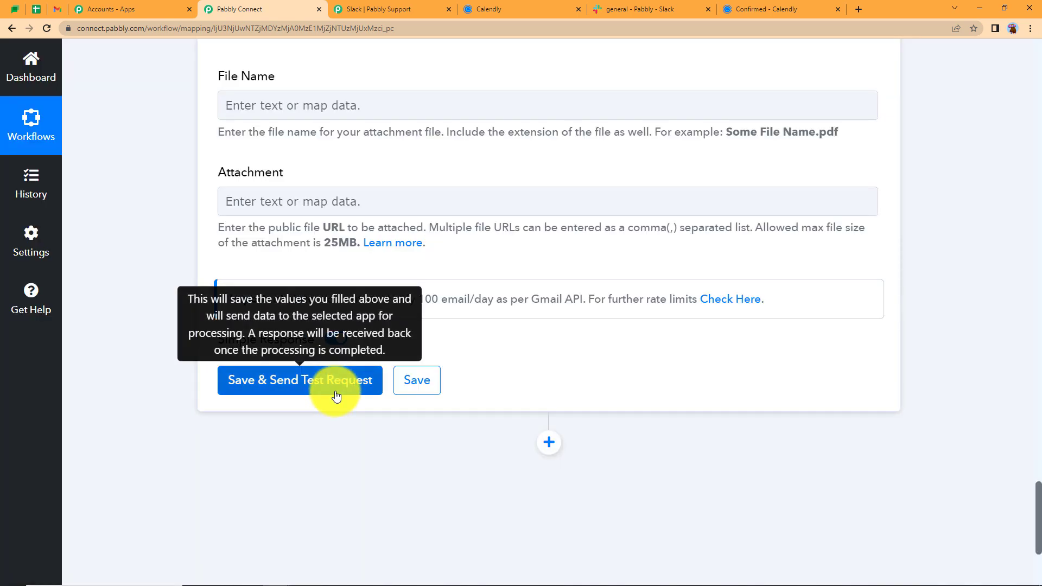
# Collapse step 7, the Gmail Send Email reminder, to its header
pyautogui.scroll(12, 336, 395)
pyautogui.scroll(14, 336, 392)
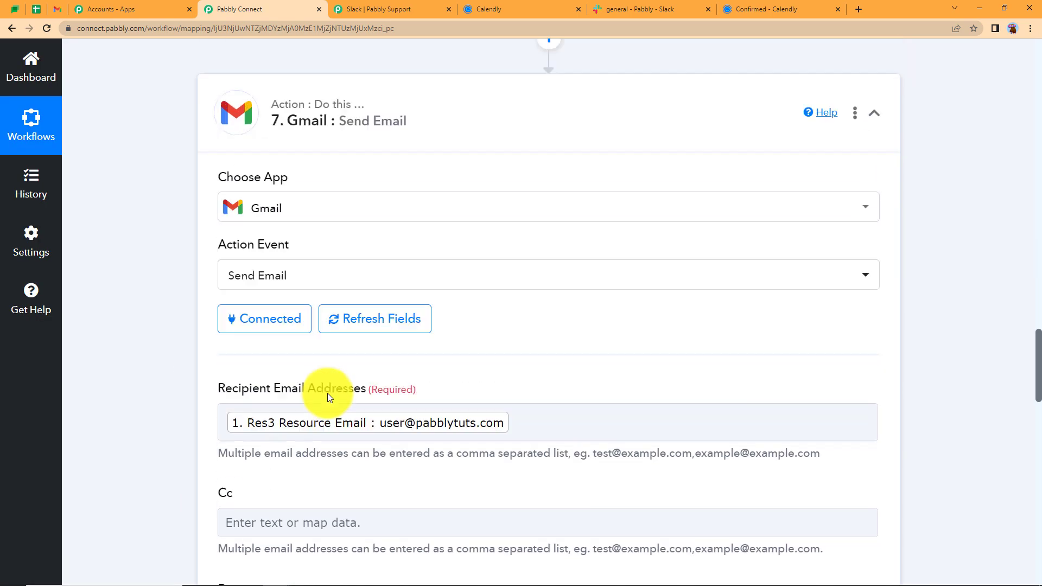
pyautogui.click(317, 282)
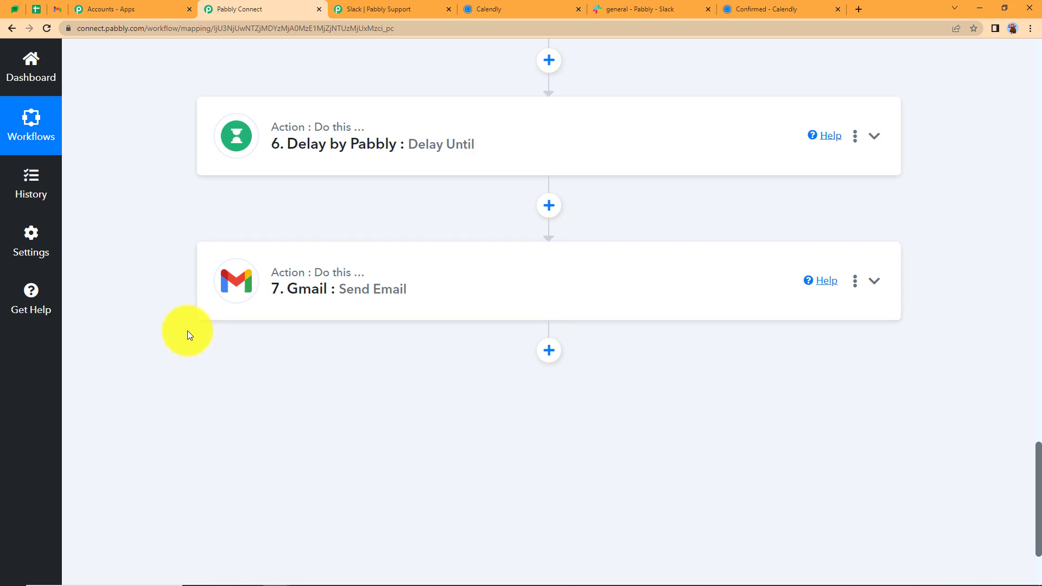
# Collapse the Calendly trigger step and scroll down through the workflow
pyautogui.scroll(14, 188, 331)
pyautogui.scroll(15, 188, 330)
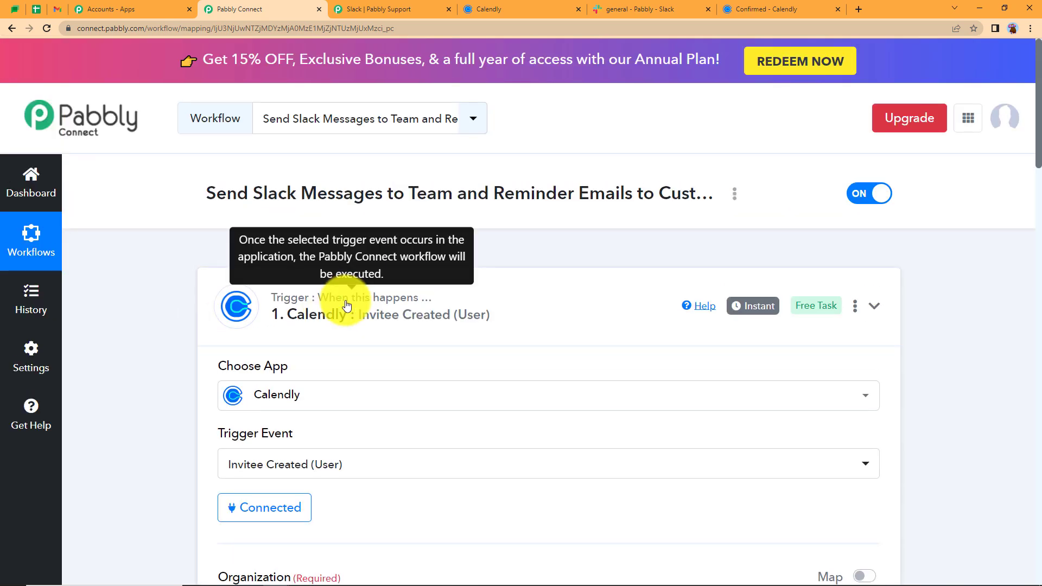
pyautogui.click(347, 305)
pyautogui.scroll(-5, 190, 355)
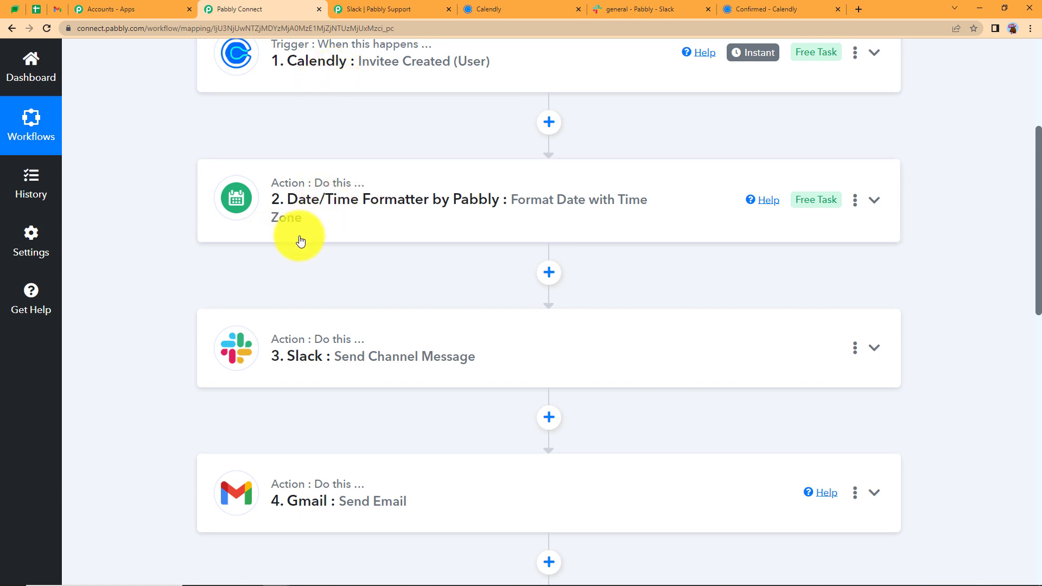
pyautogui.scroll(-2, 300, 242)
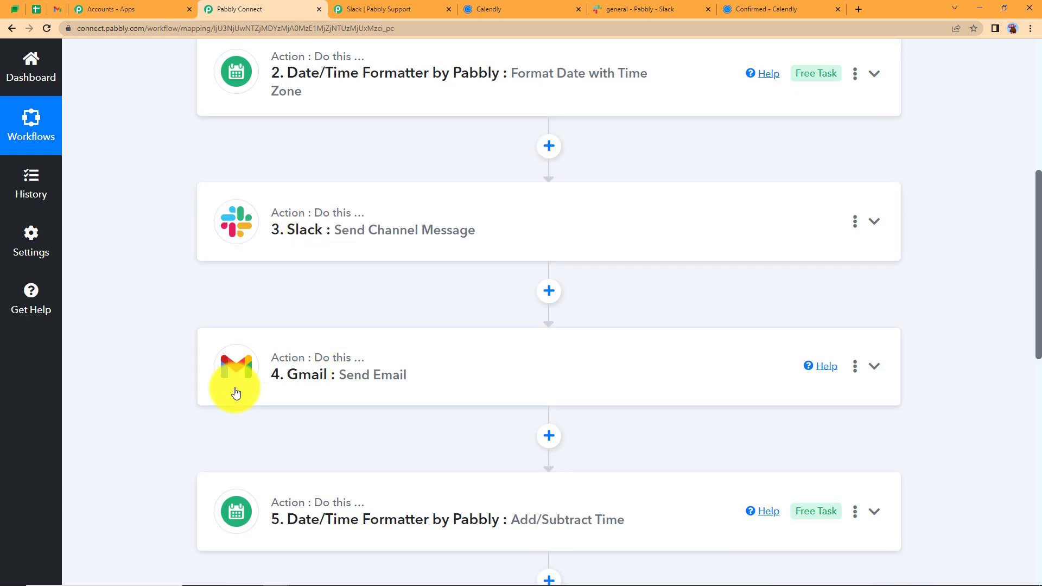
pyautogui.scroll(-2, 161, 378)
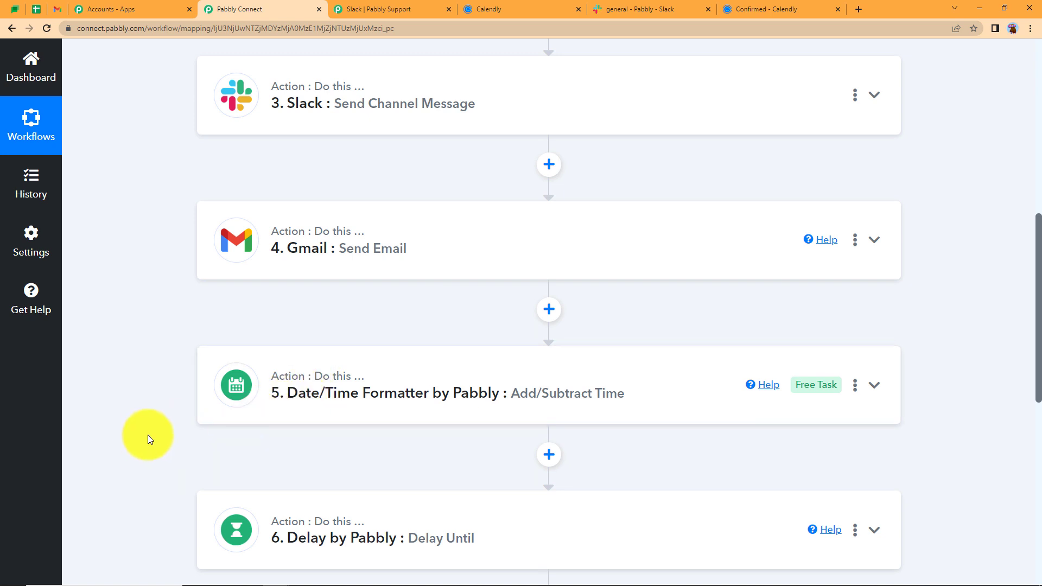
pyautogui.scroll(-2, 151, 435)
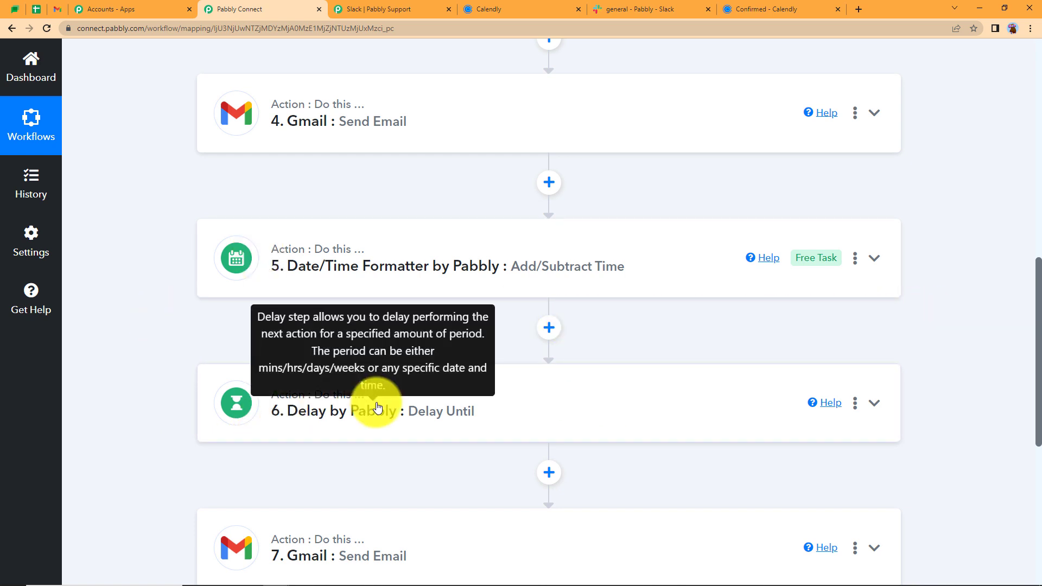
pyautogui.click(438, 430)
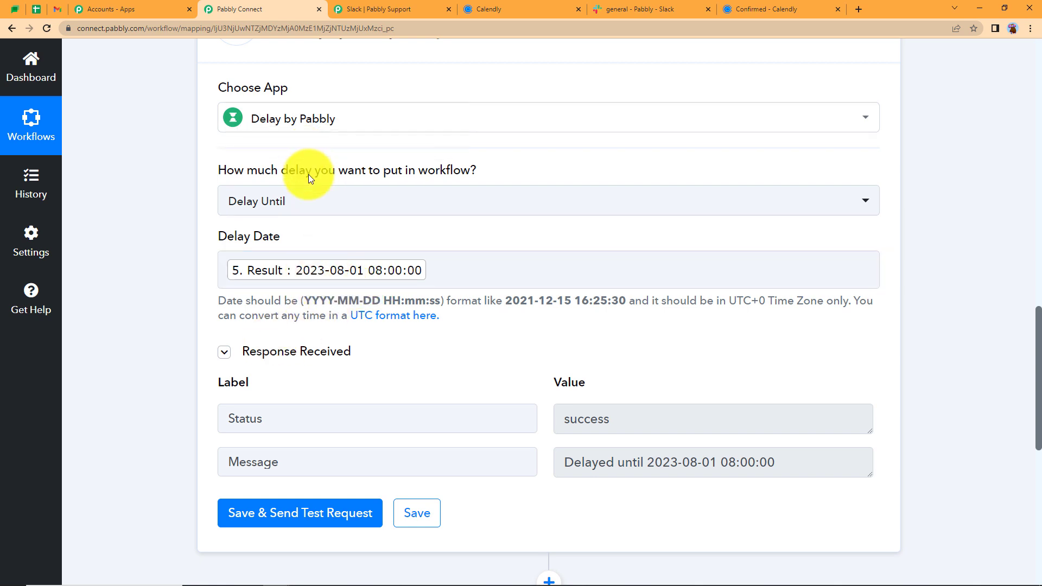
pyautogui.scroll(3, 318, 272)
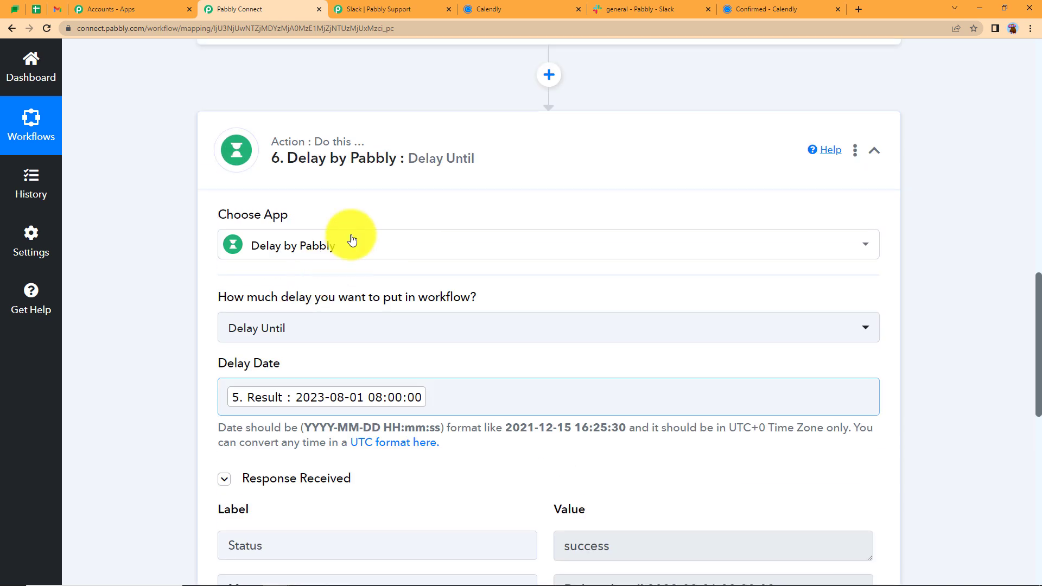
pyautogui.click(372, 87)
pyautogui.click(367, 151)
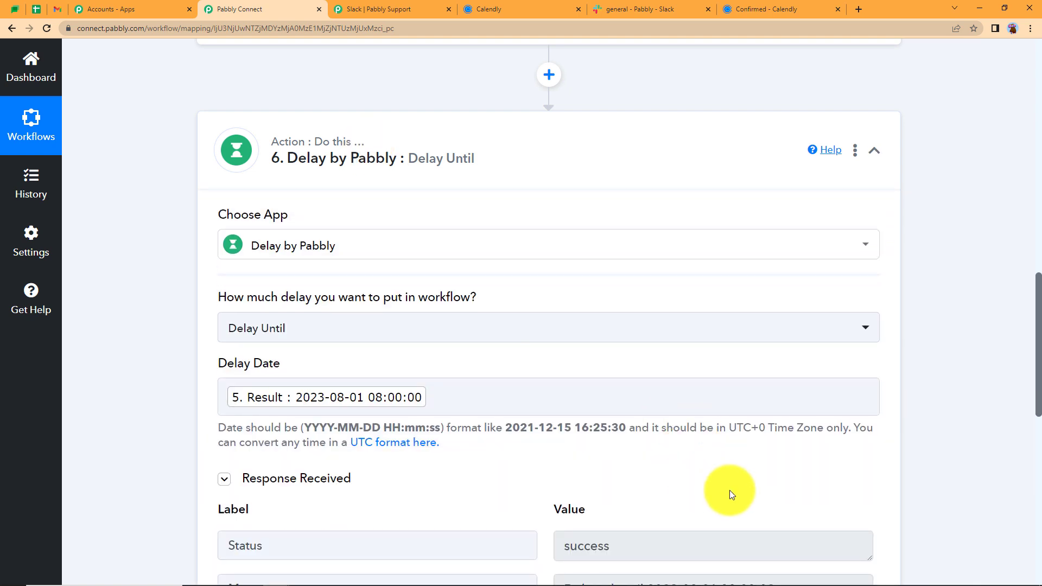
pyautogui.scroll(-5, 627, 458)
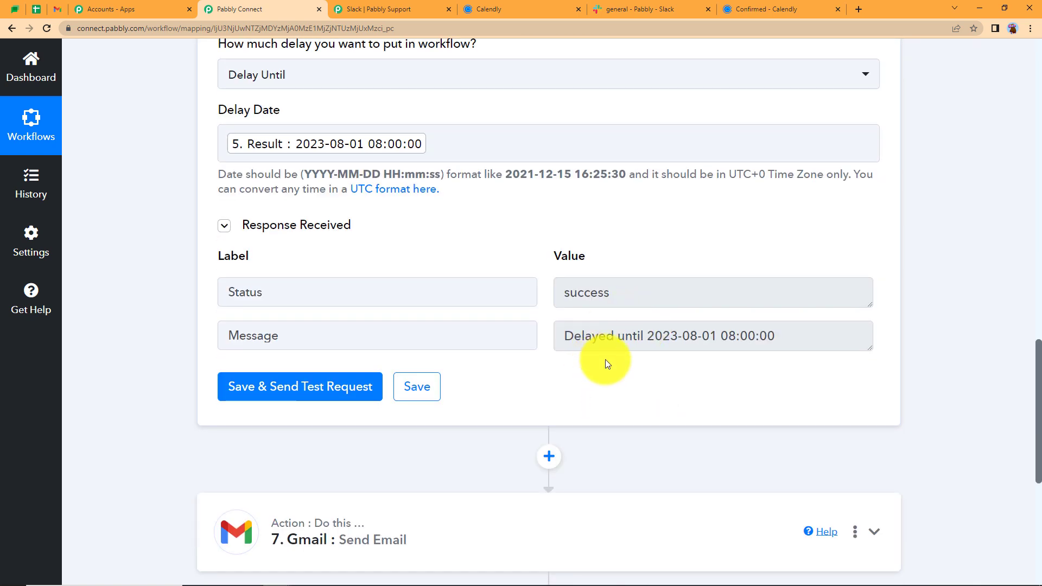
pyautogui.scroll(-5, 488, 394)
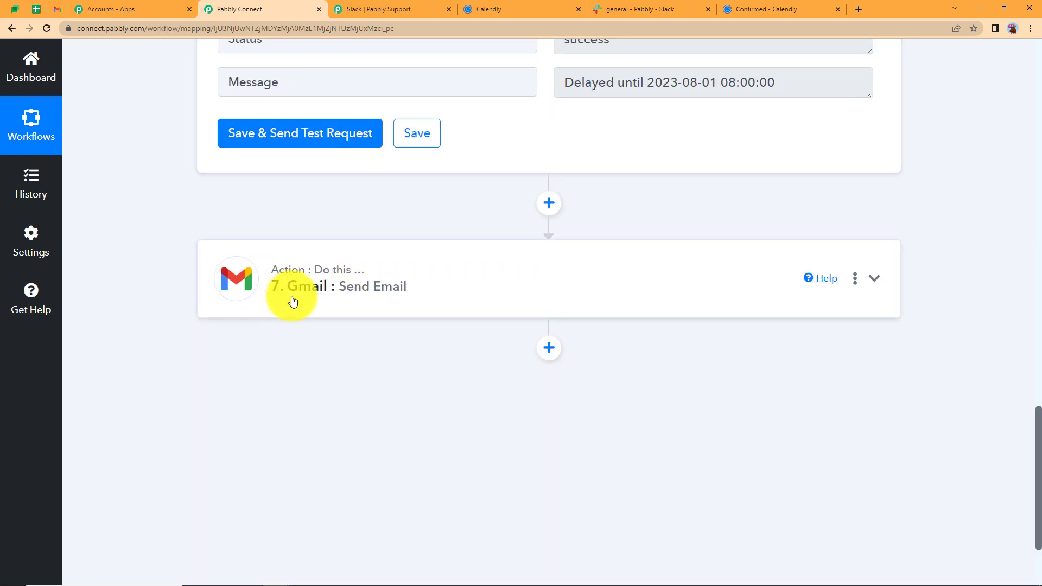
pyautogui.scroll(10, 293, 301)
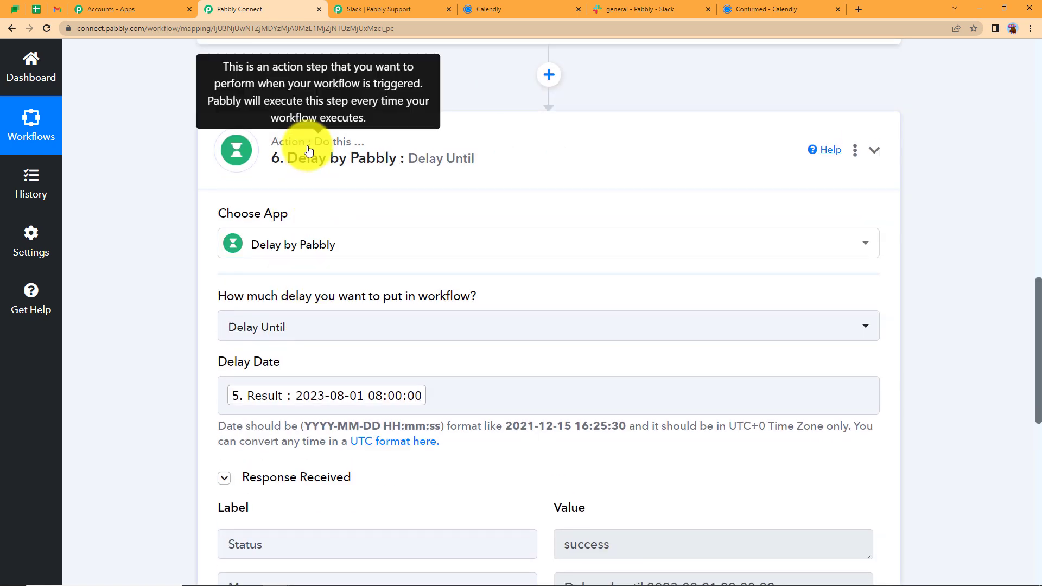
pyautogui.click(307, 150)
pyautogui.scroll(5, 318, 243)
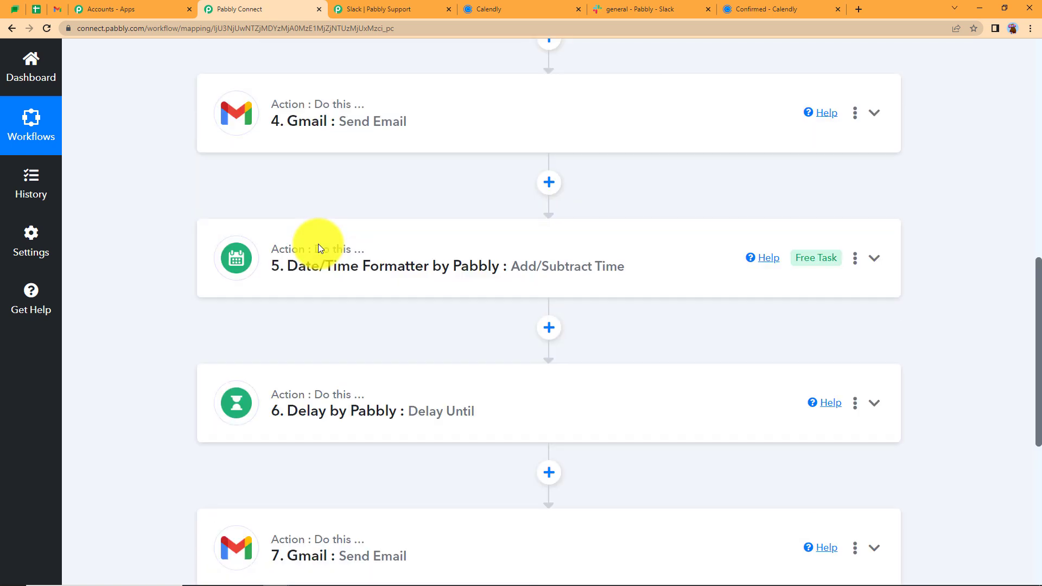